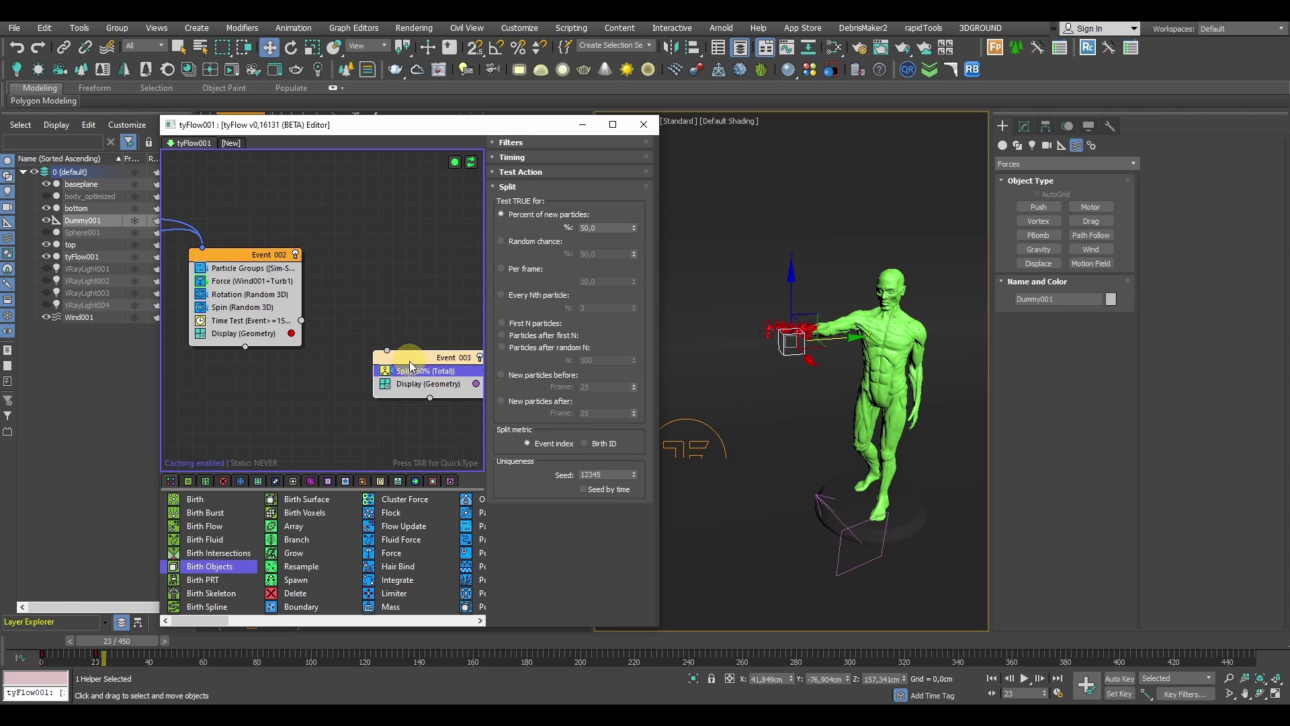
drag(411, 365, 400, 360)
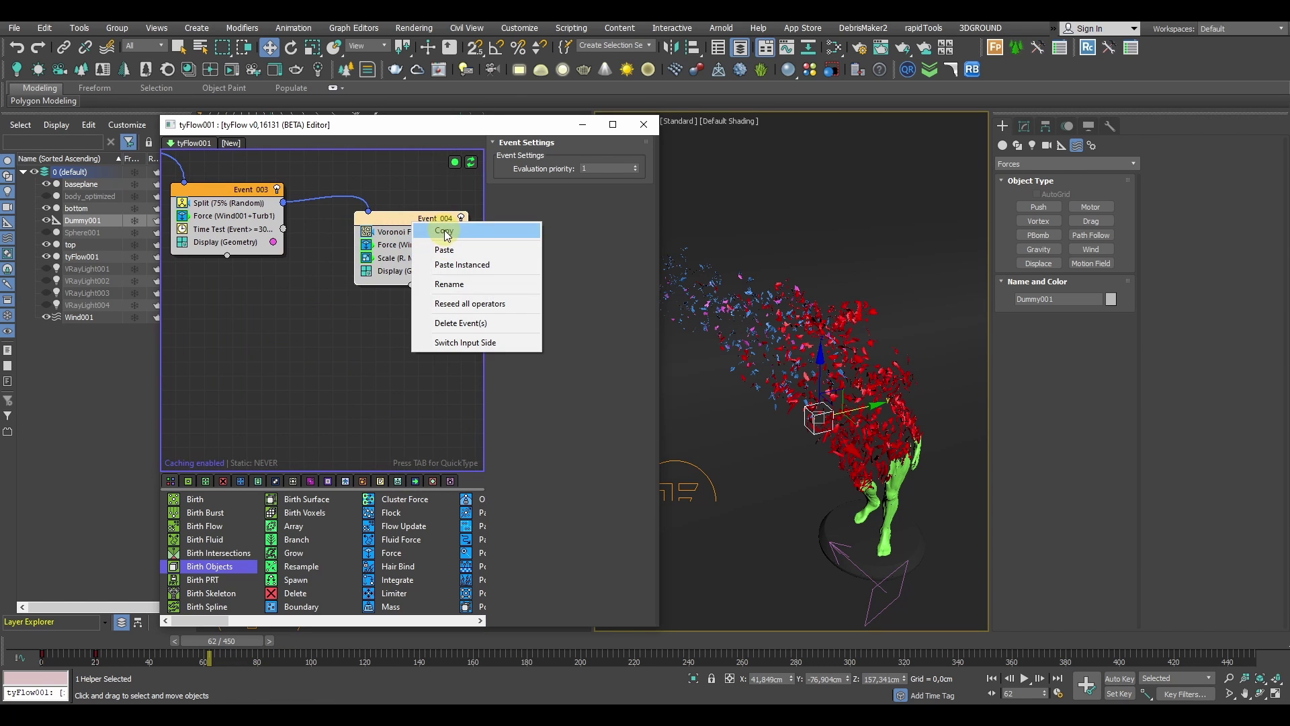
click(381, 303)
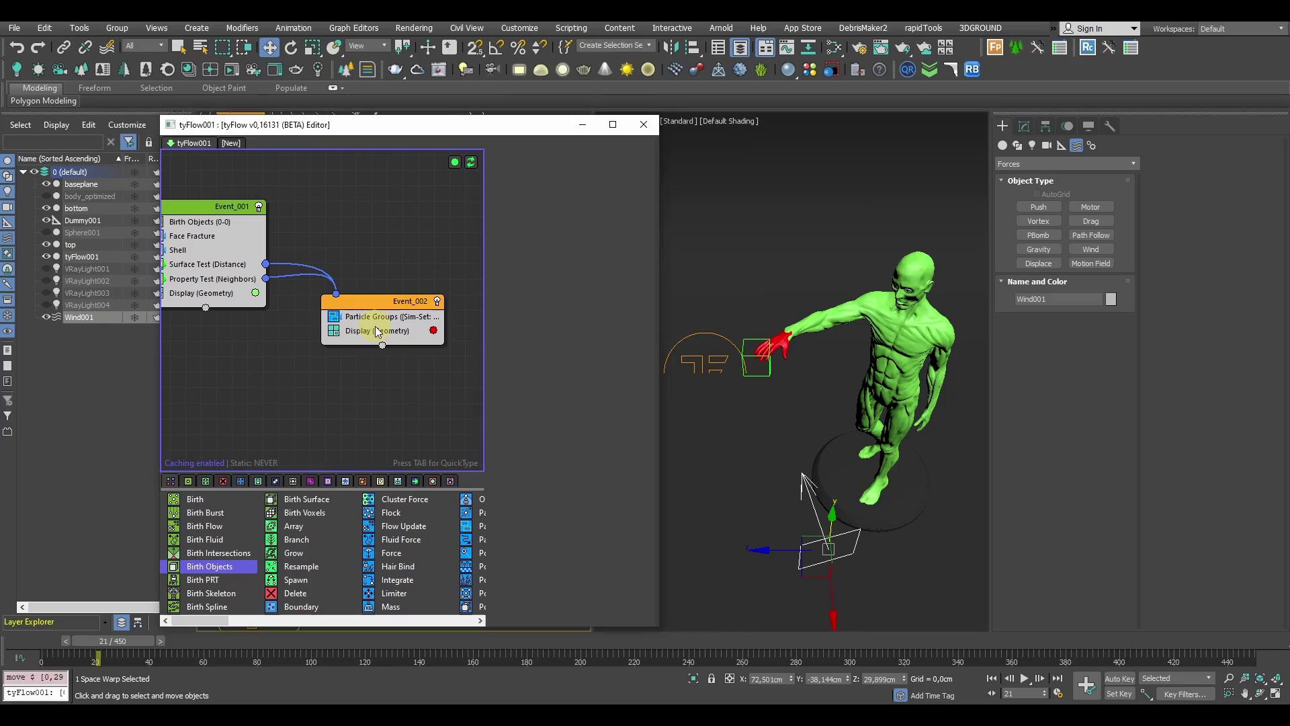
key(Tab)
text(co)
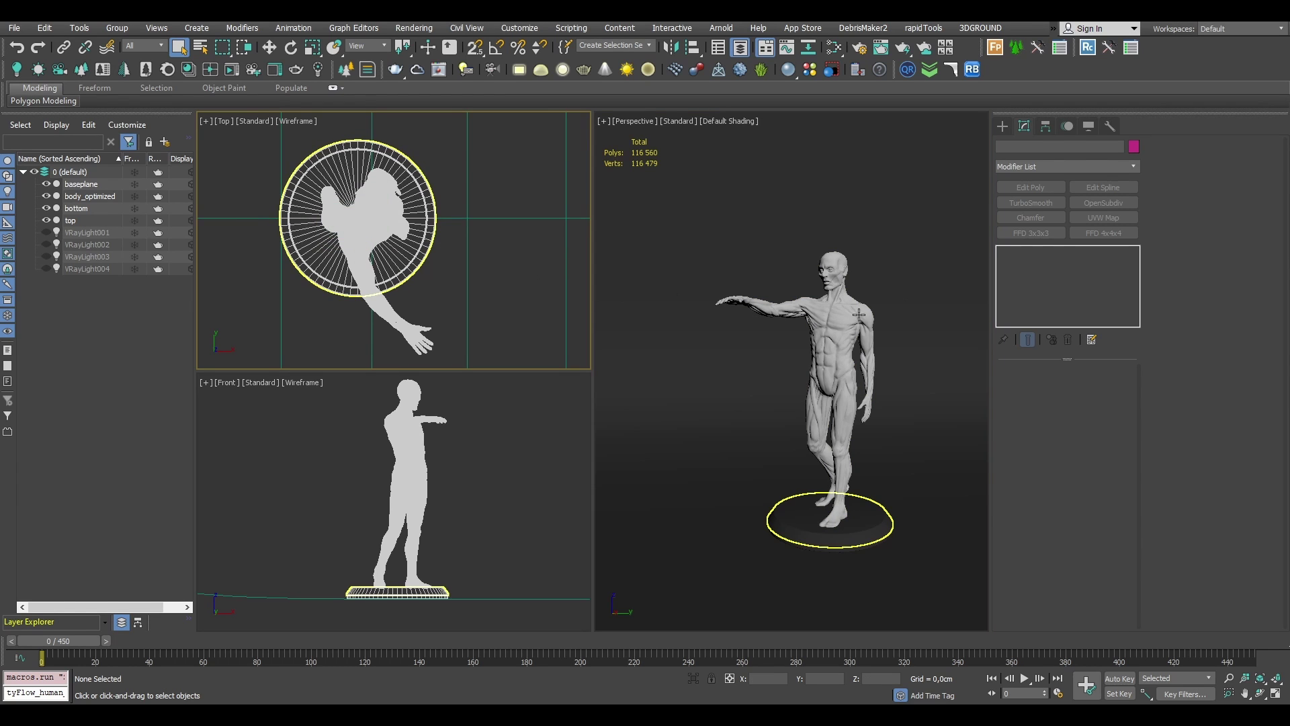
Step: Create a tyFlow object in the scene beside the figure and open its editor clear of the perspective view
click(859, 314)
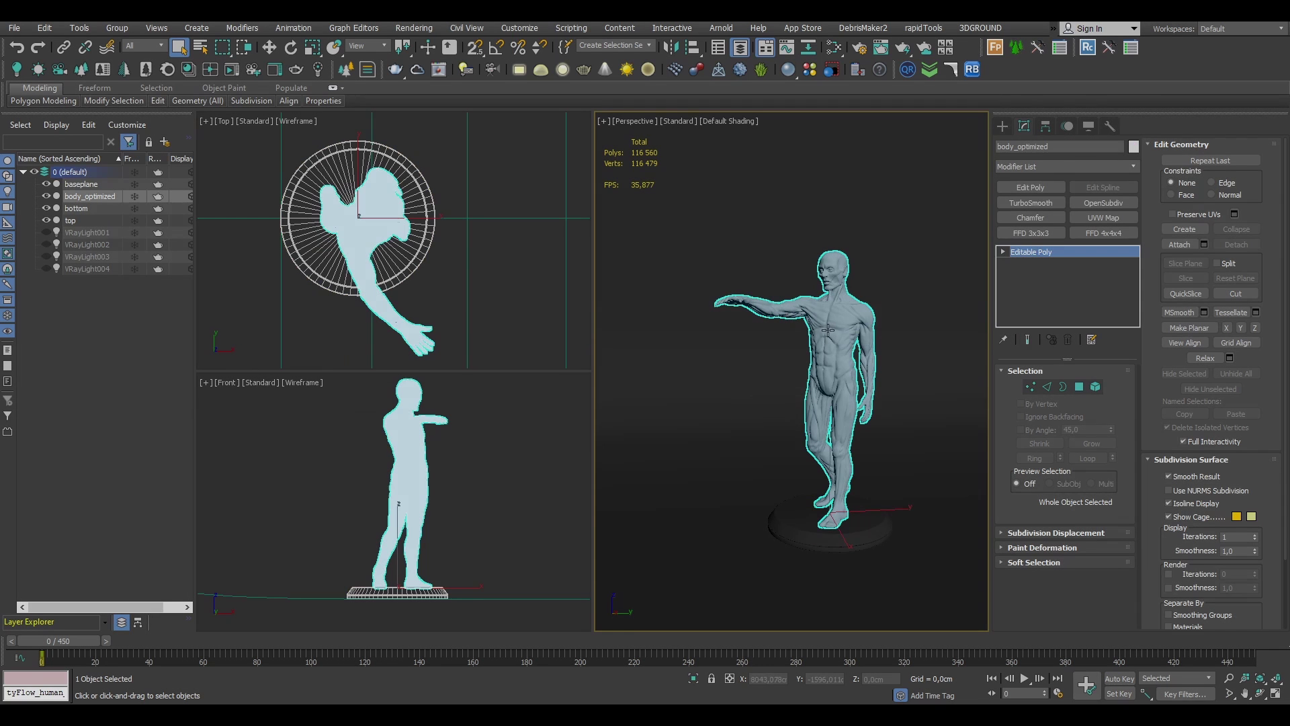
click(1003, 126)
click(1091, 207)
click(1238, 232)
mouse_move(628, 514)
mouse_down()
mouse_move(690, 545)
mouse_move(669, 514)
mouse_up()
click(1131, 26)
click(1174, 405)
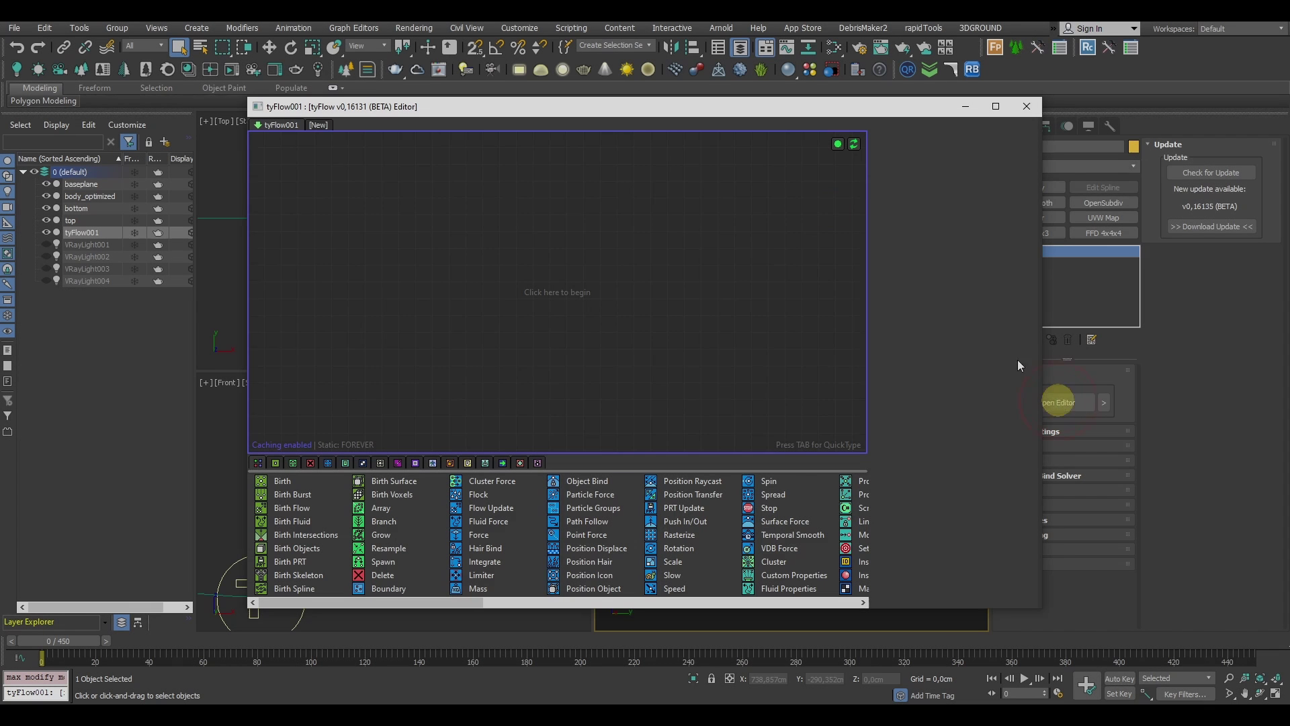
drag(697, 110, 614, 112)
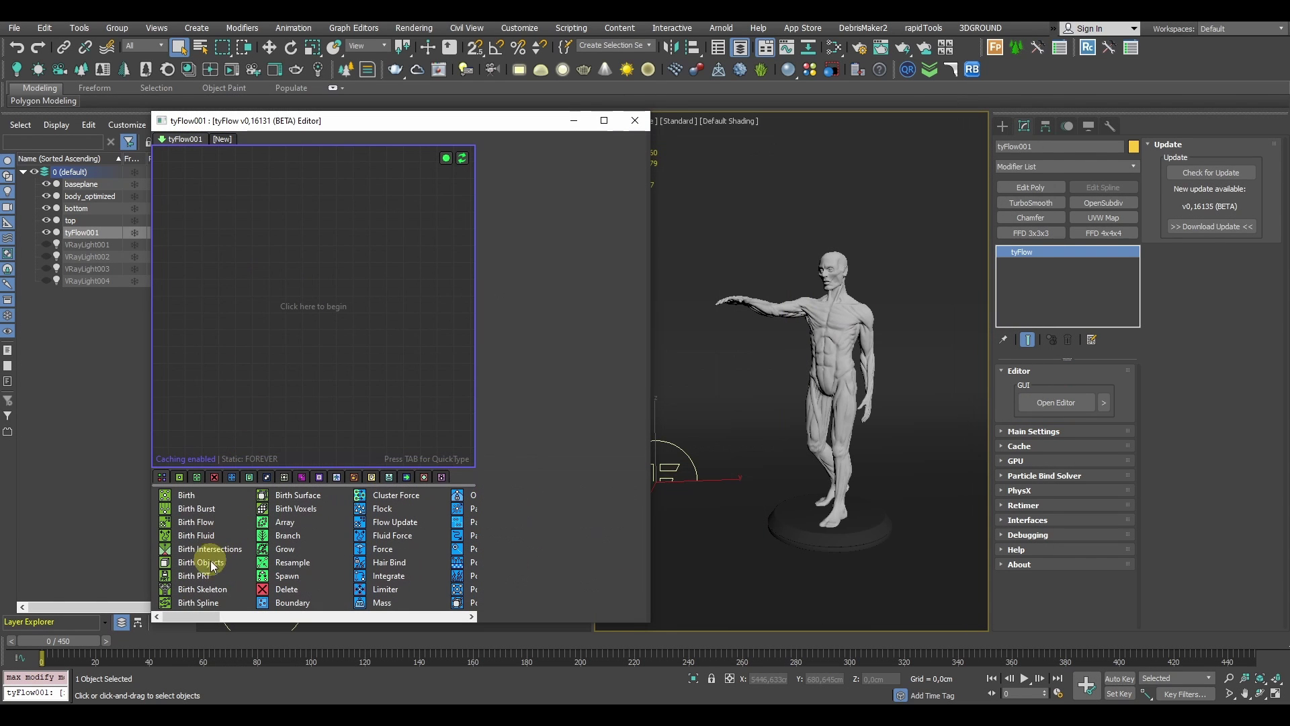
Step: Start an event with a Birth Objects operator that uses the body_optimized mesh, and hide the original body_optimized object
drag(192, 567, 296, 274)
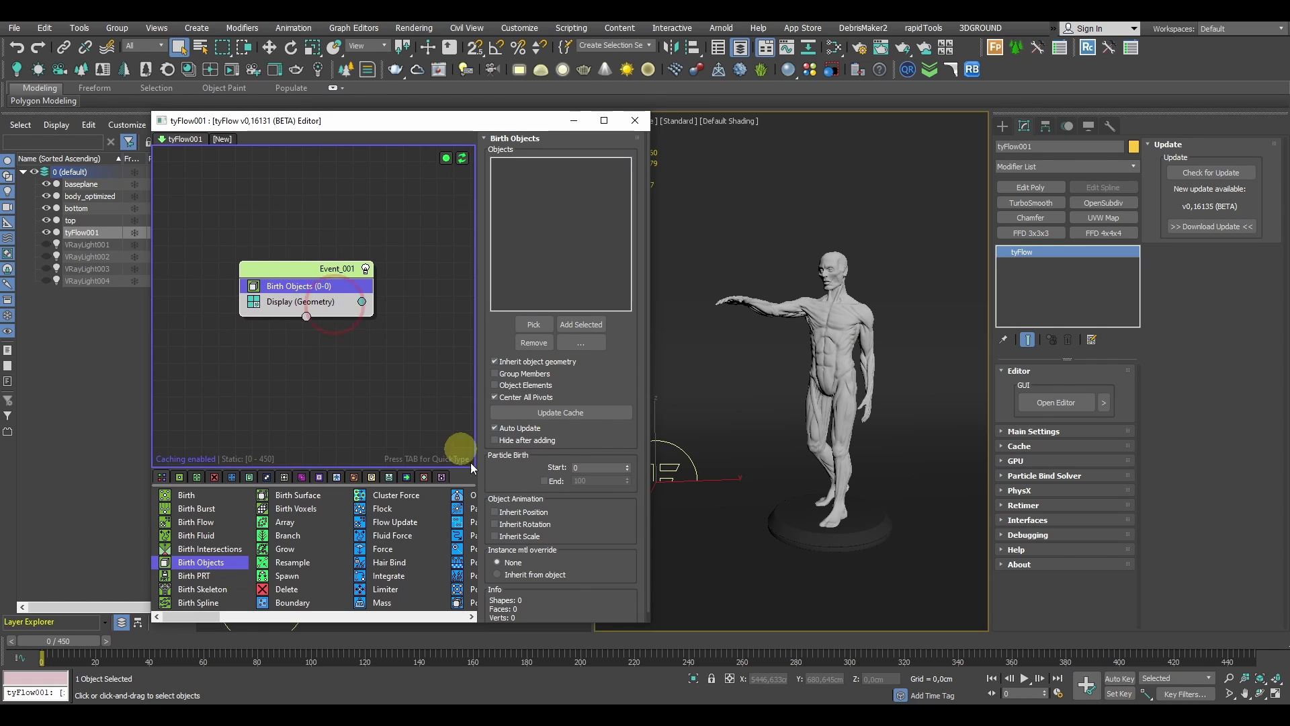
click(578, 468)
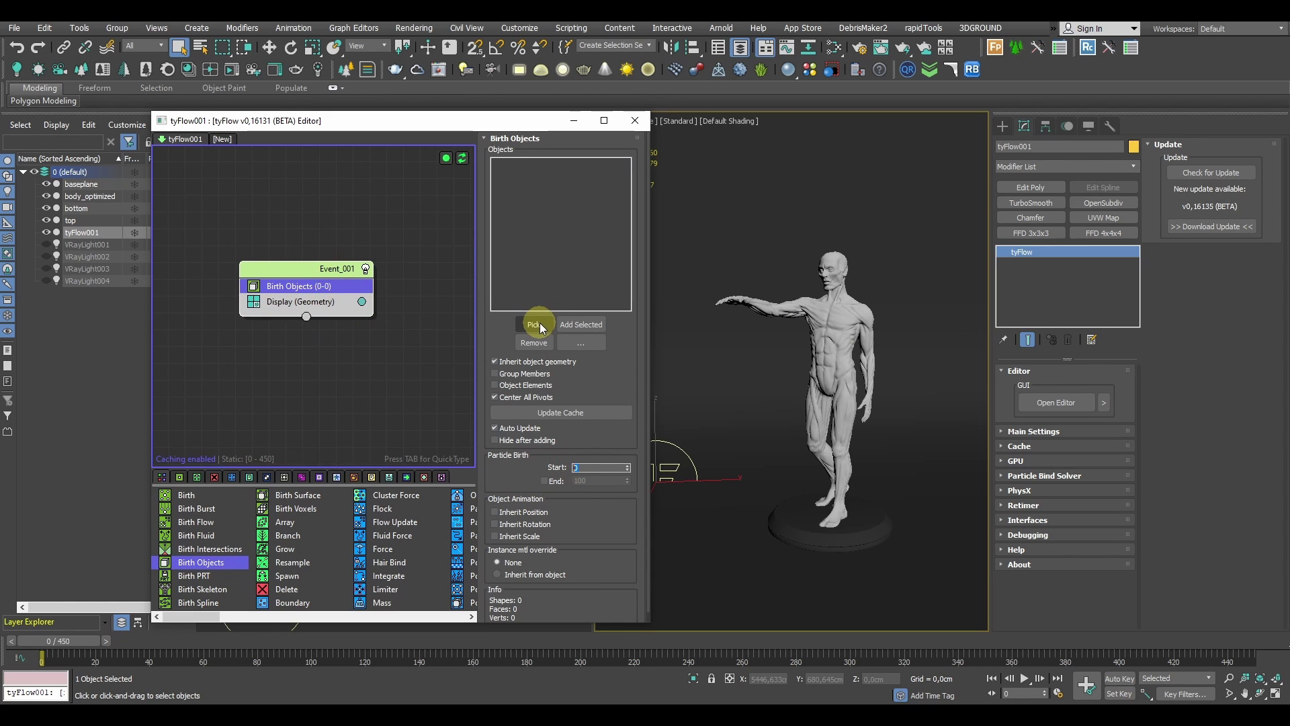
click(846, 309)
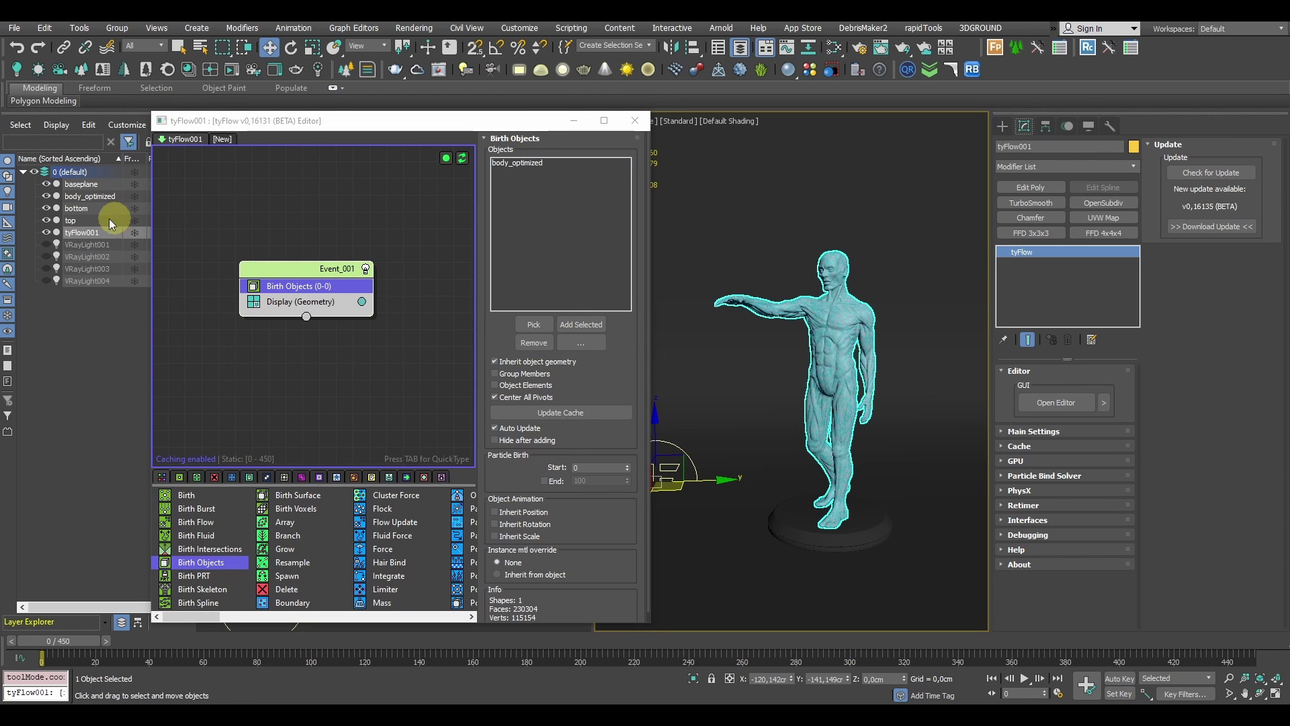
click(47, 195)
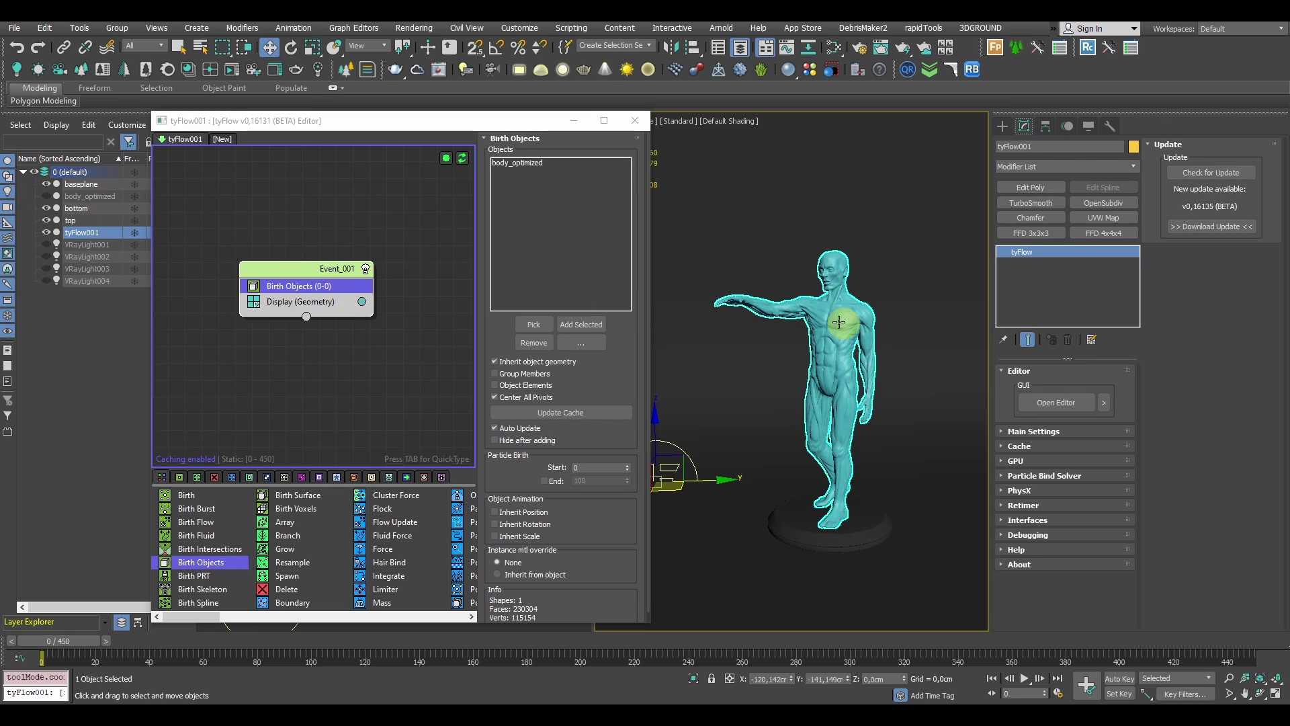
Step: Set the Display operator's colour in Event_001 to bright green and shift the event slightly within the graph
click(361, 302)
drag(445, 382, 420, 354)
click(602, 458)
drag(347, 269, 338, 281)
click(245, 315)
click(246, 318)
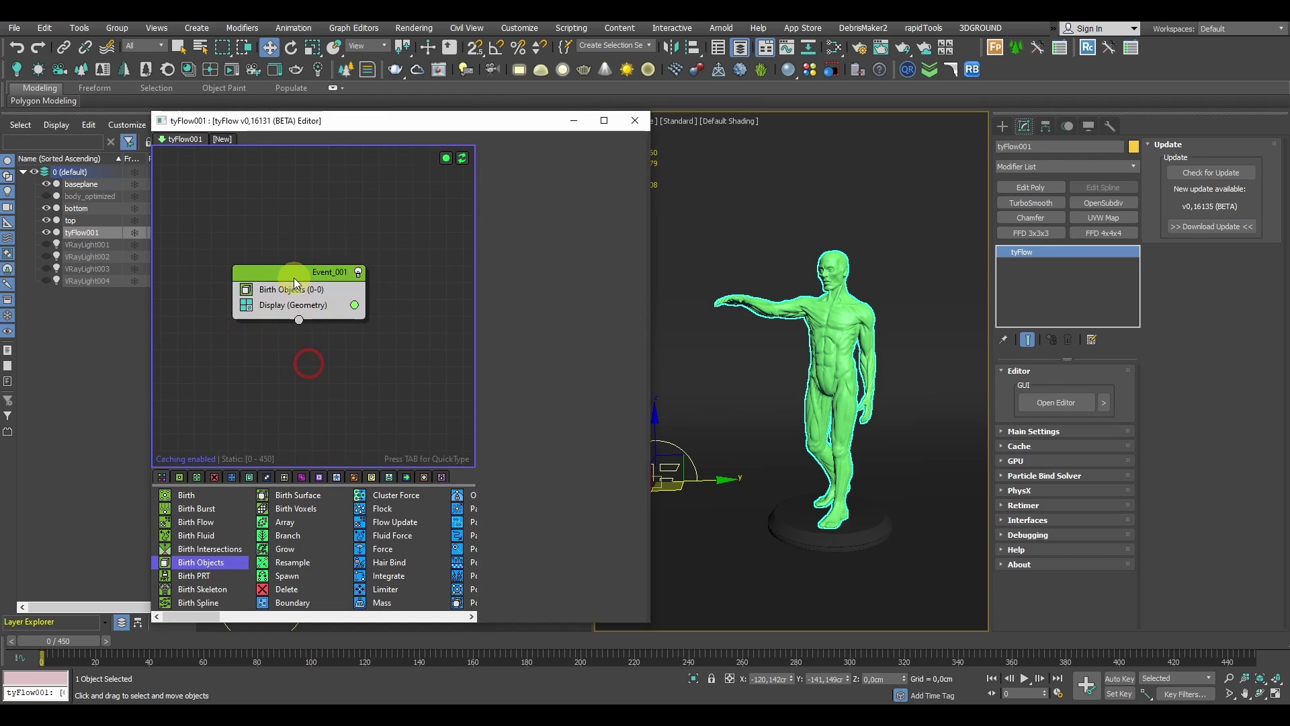
Step: Add a Face Fracture operator between Birth Objects and Display in Event_001
scroll(818, 327, up, 5)
alt+middle_drag(818, 327, 916, 347)
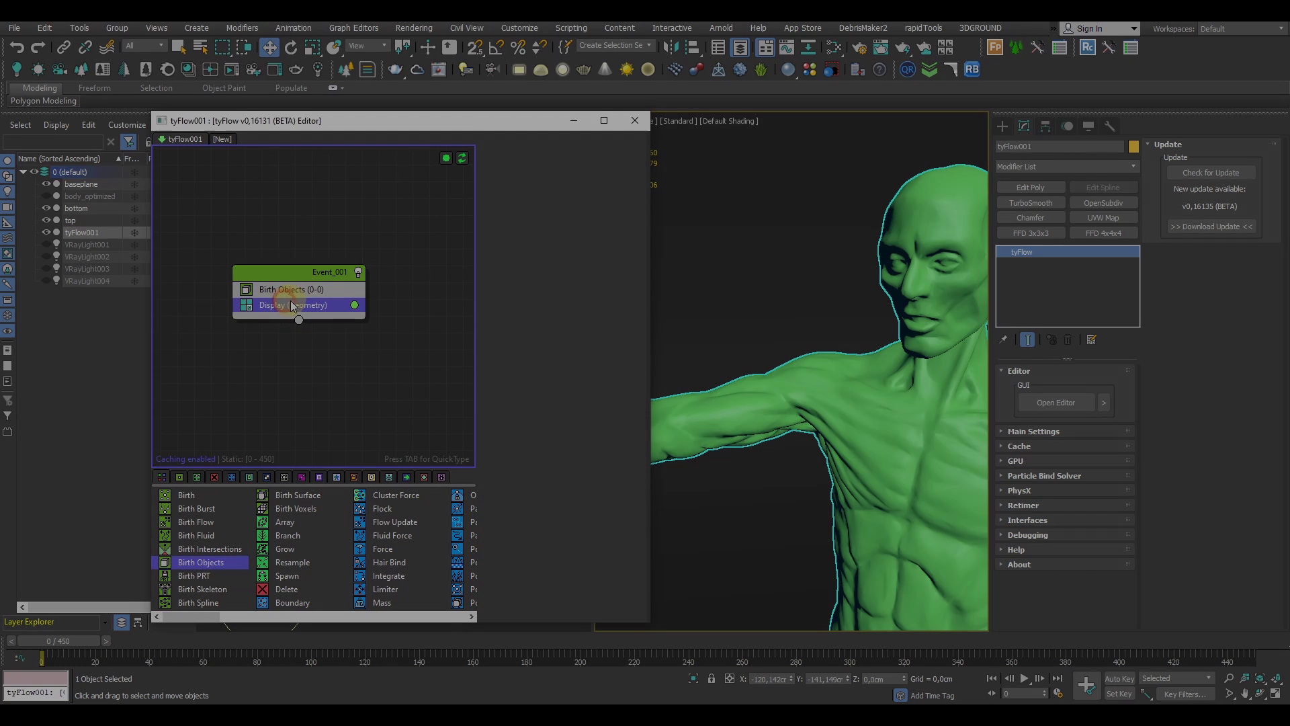
click(289, 303)
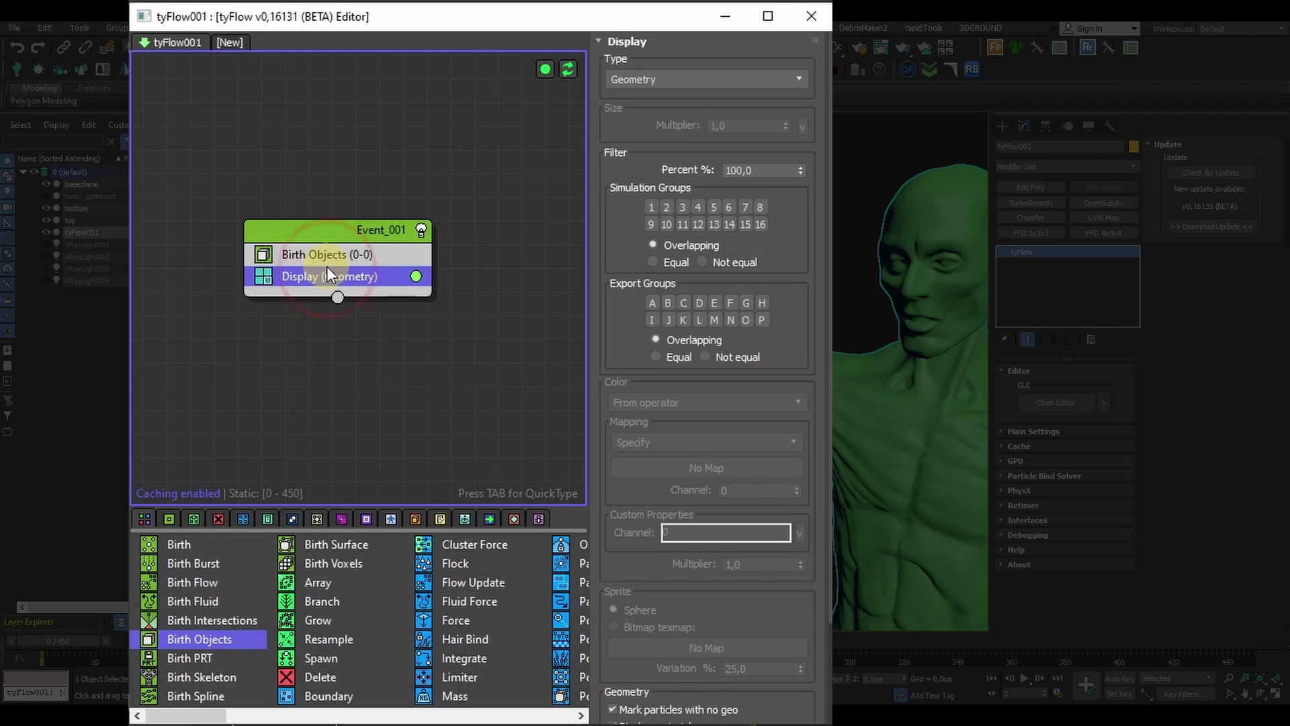
key(Tab)
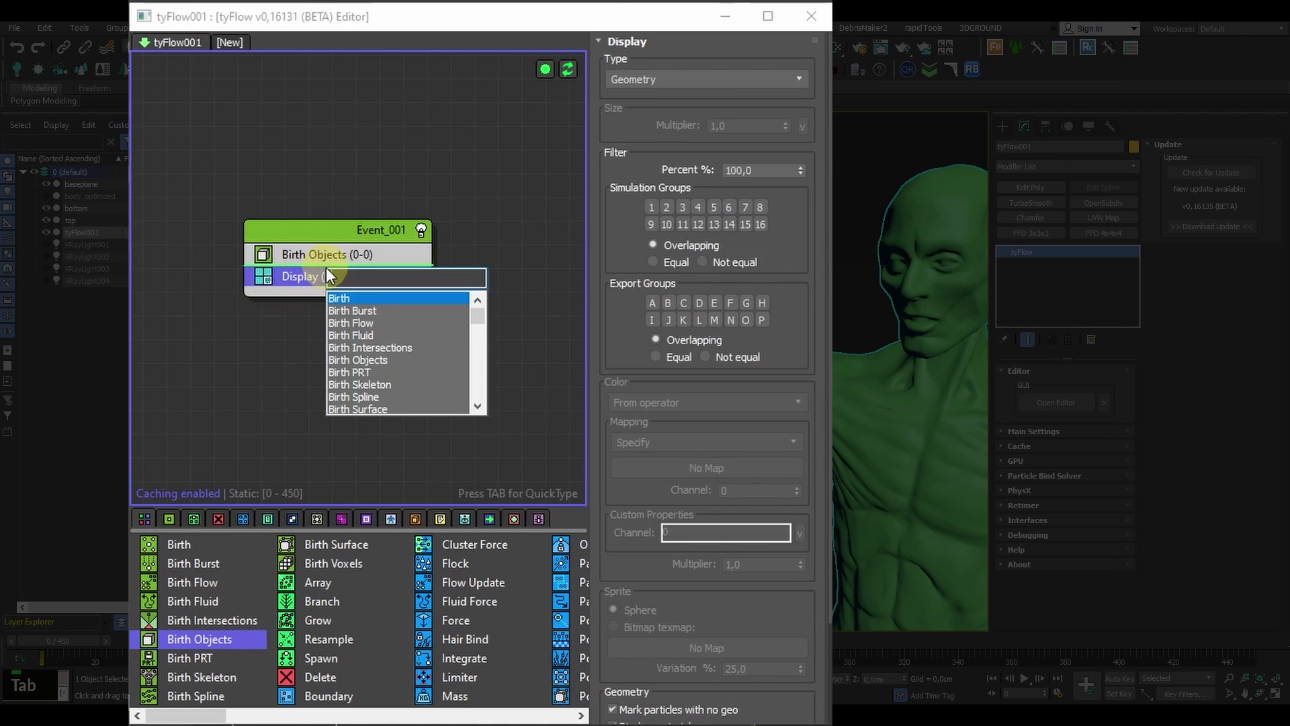
text(face)
key(Up)
key(Down)
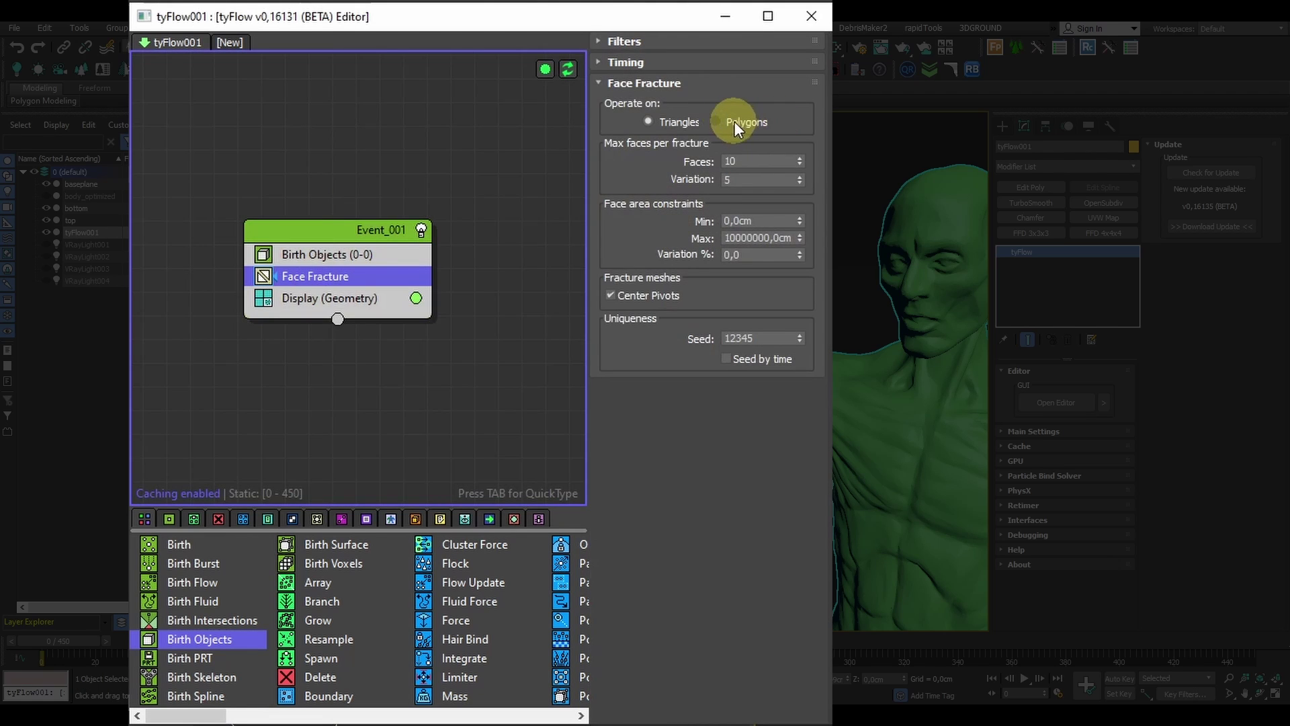
Step: Set Face Fracture to operate on polygons with 120 max faces per fracture and a variation of 80
click(733, 121)
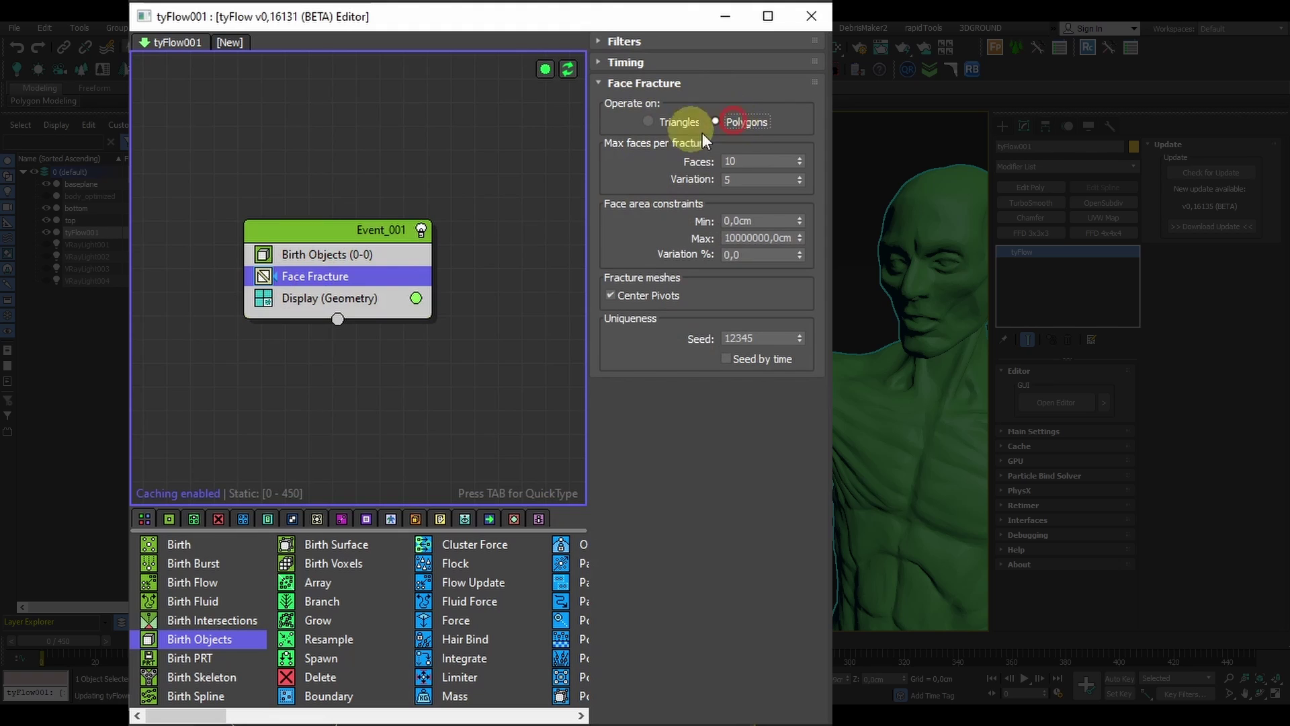
double_click(754, 161)
text(120)
key(Return)
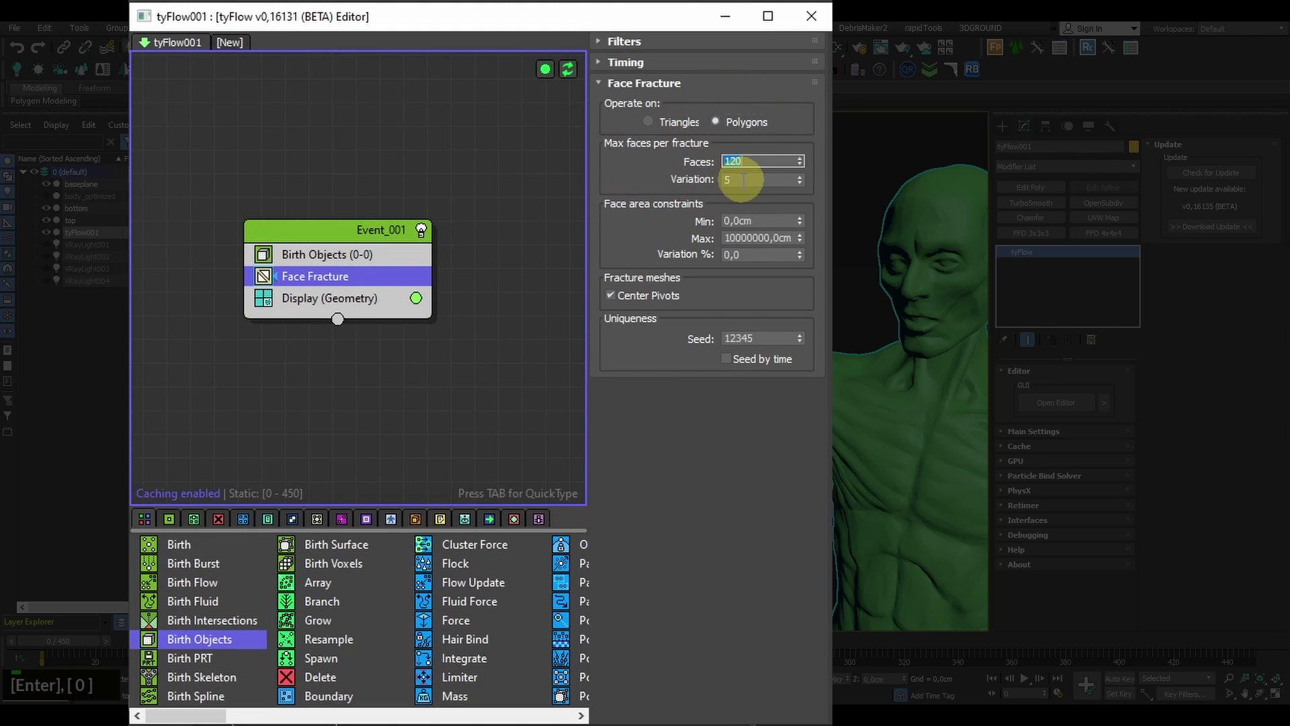
double_click(726, 180)
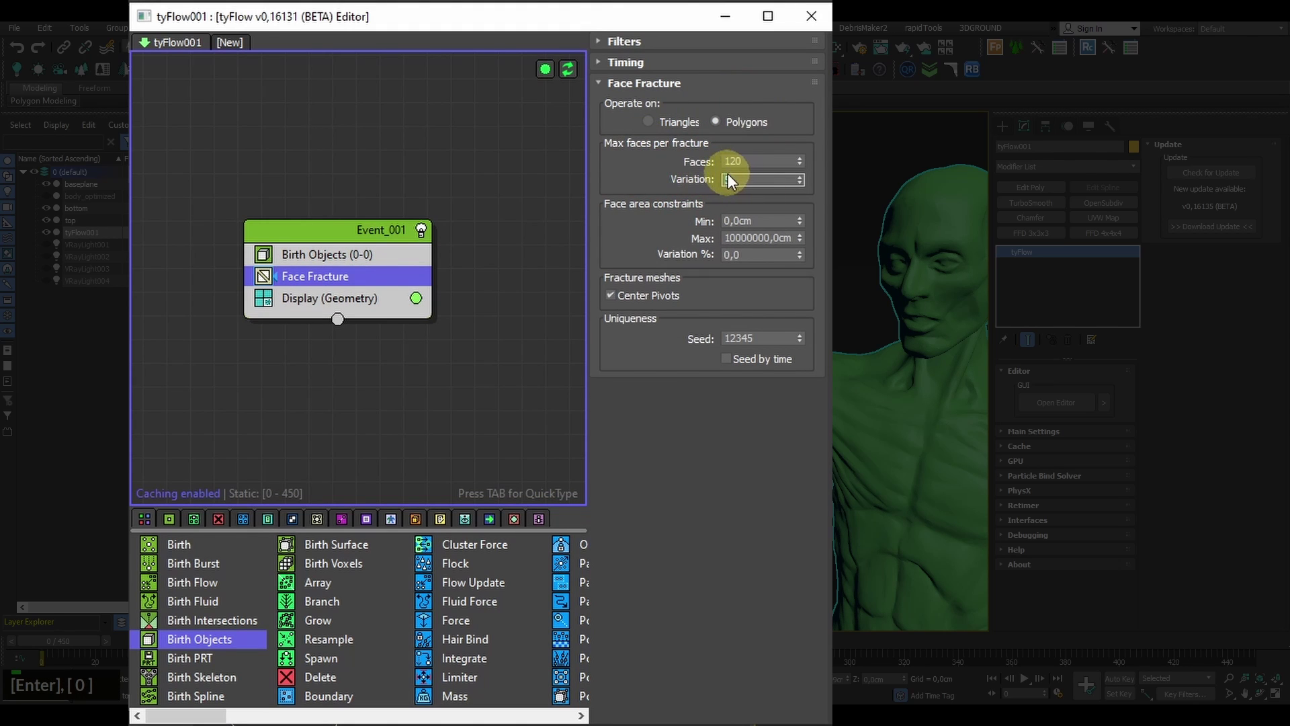
text(80)
key(Return)
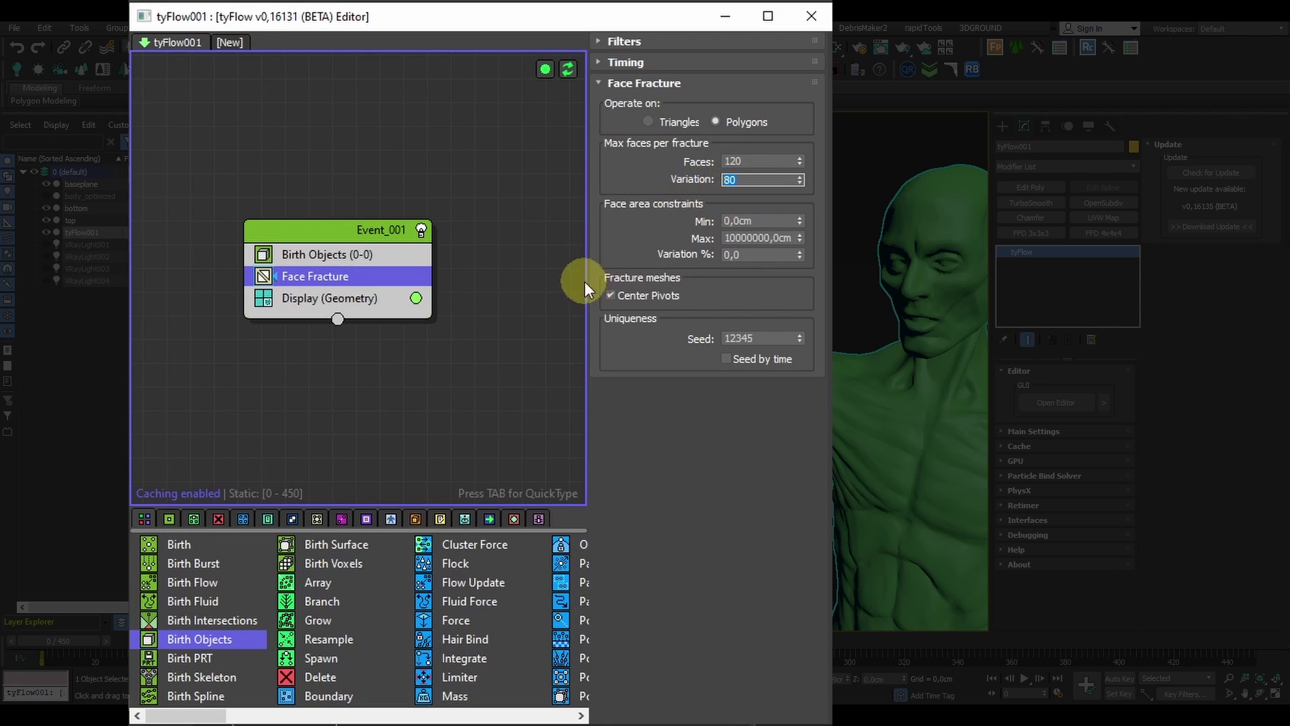
Step: Add a Shell operator to Event_001 and place it directly above the Display operator
click(300, 297)
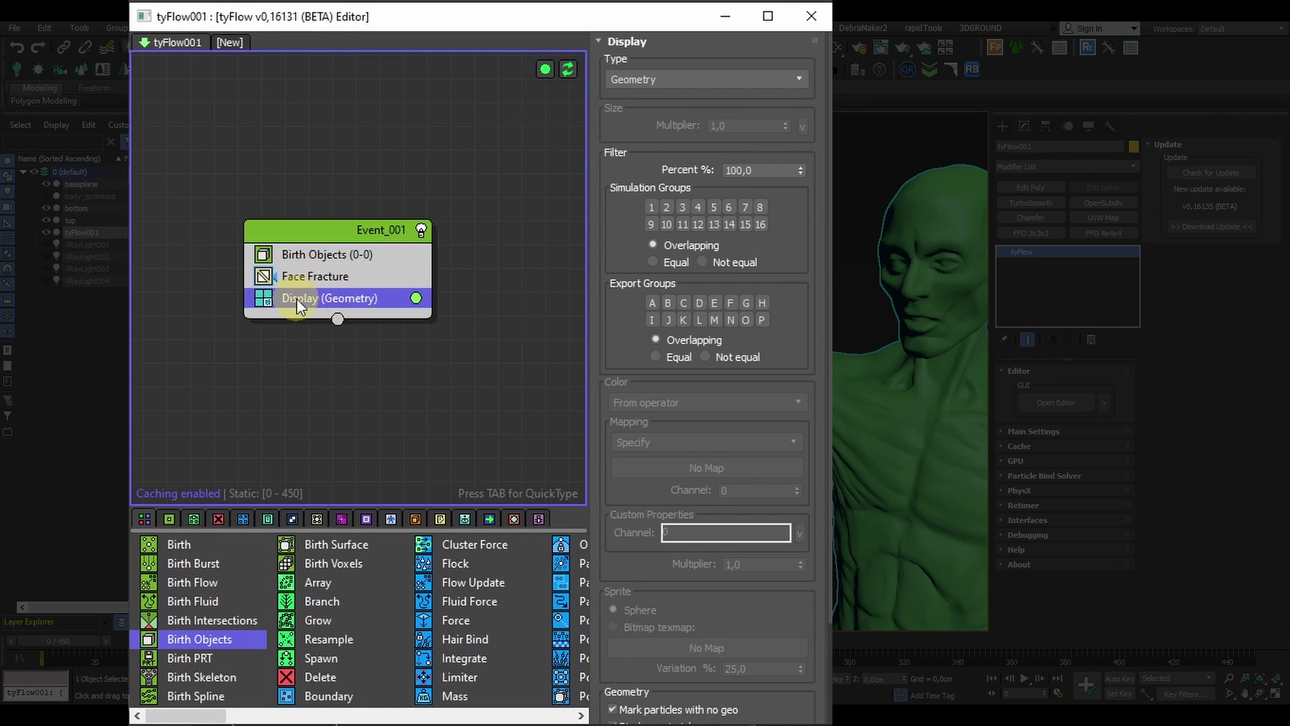
key(Tab)
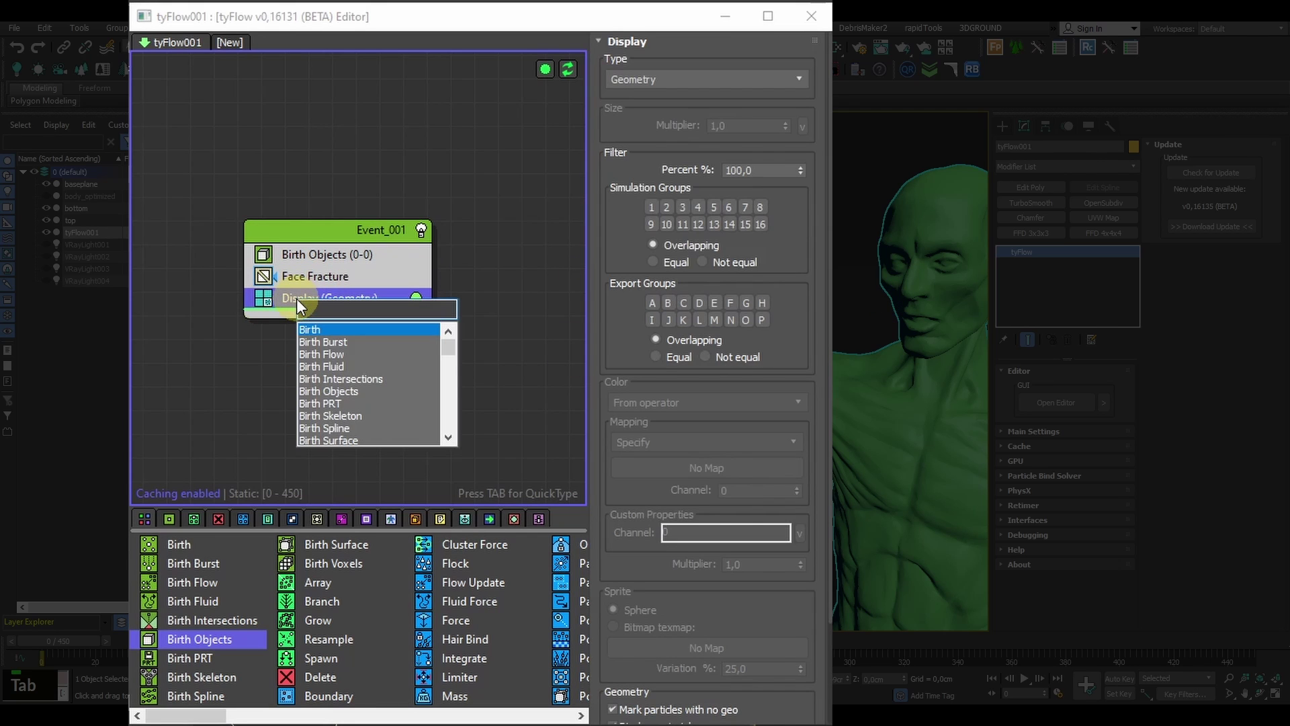
text(she)
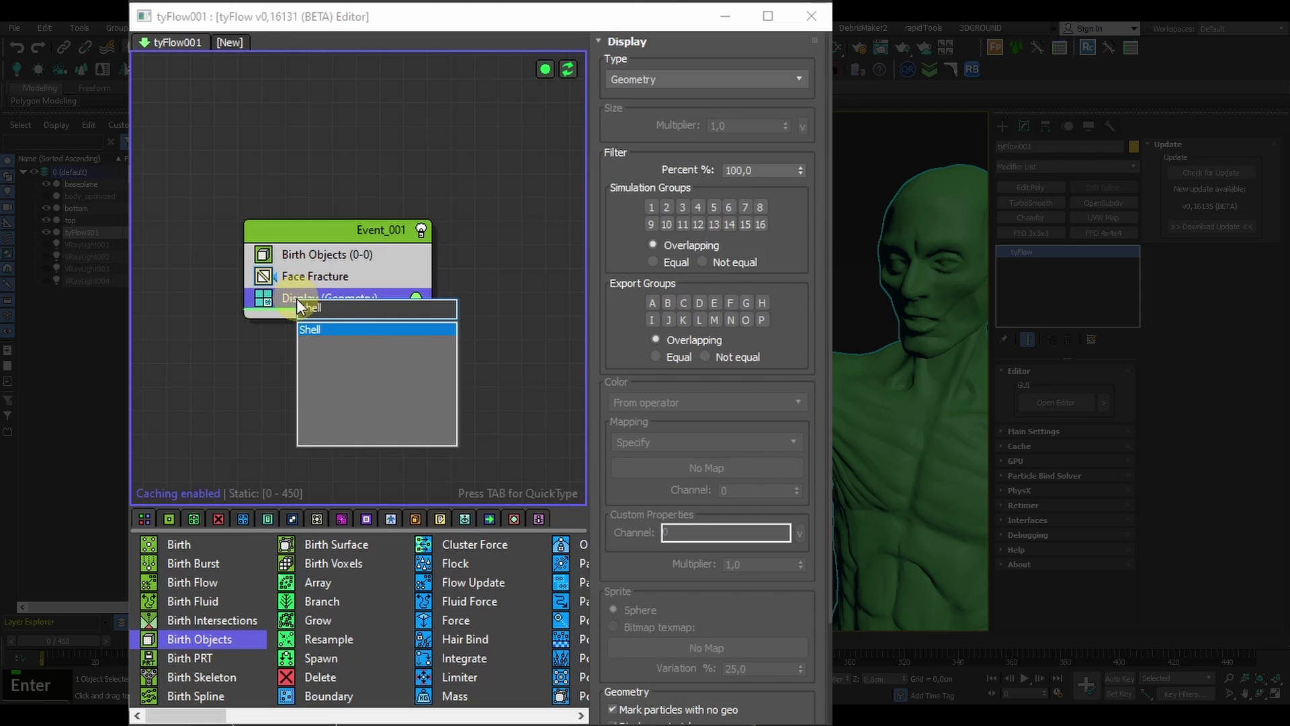
text(ll)
key(Return)
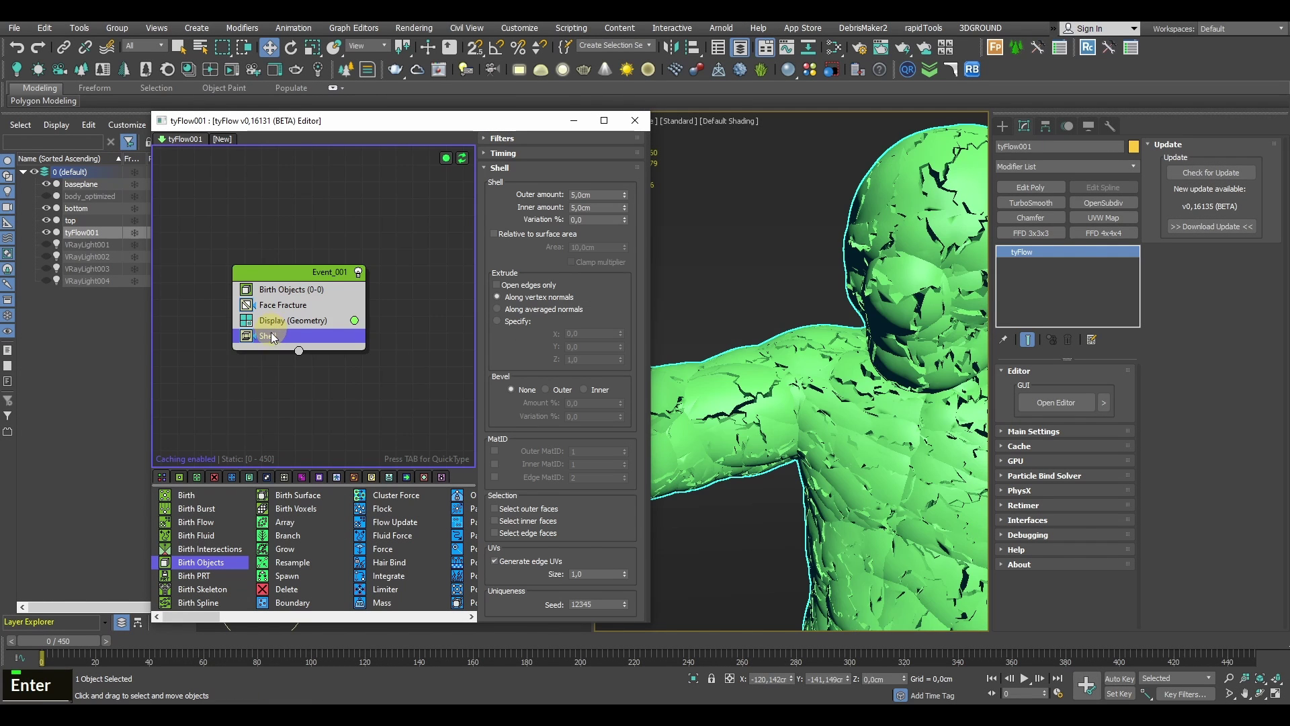
drag(269, 336, 269, 319)
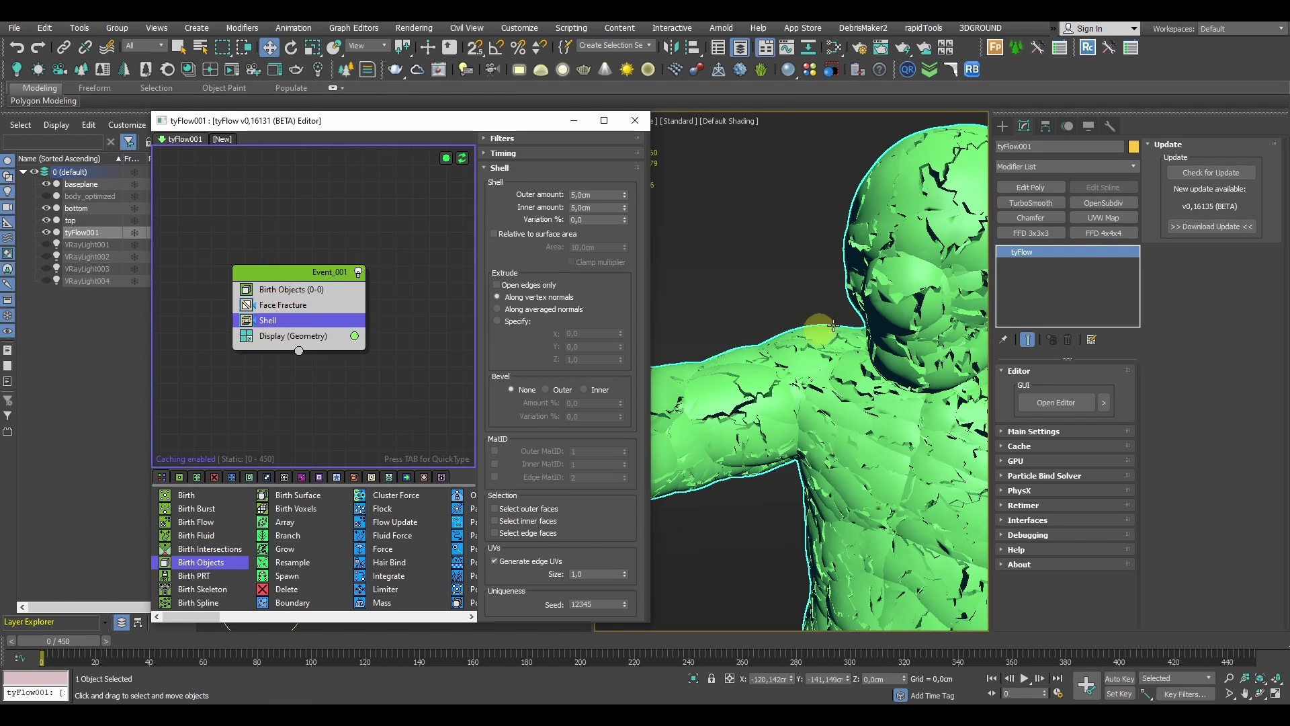
click(915, 248)
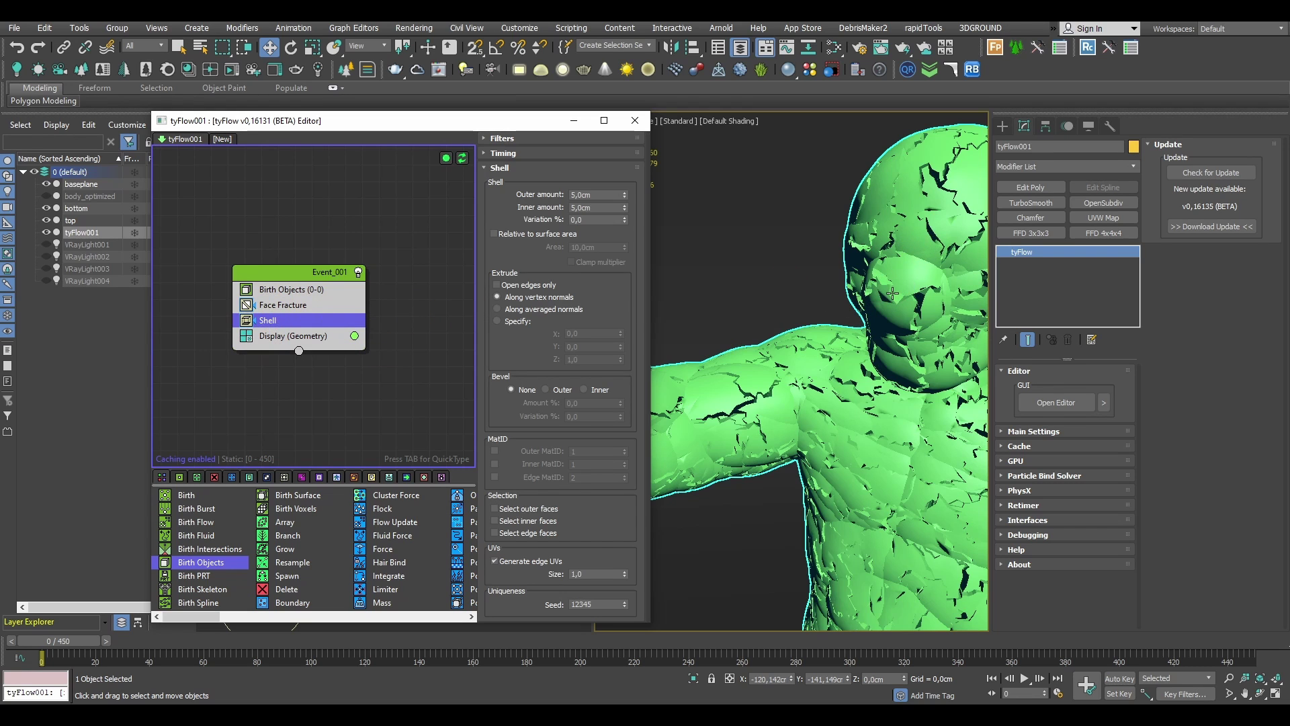
Step: Set the Shell operator's outer amount to 0 cm, inner amount to 0.2 cm and variation to 20%
click(585, 194)
text(0)
key(Return)
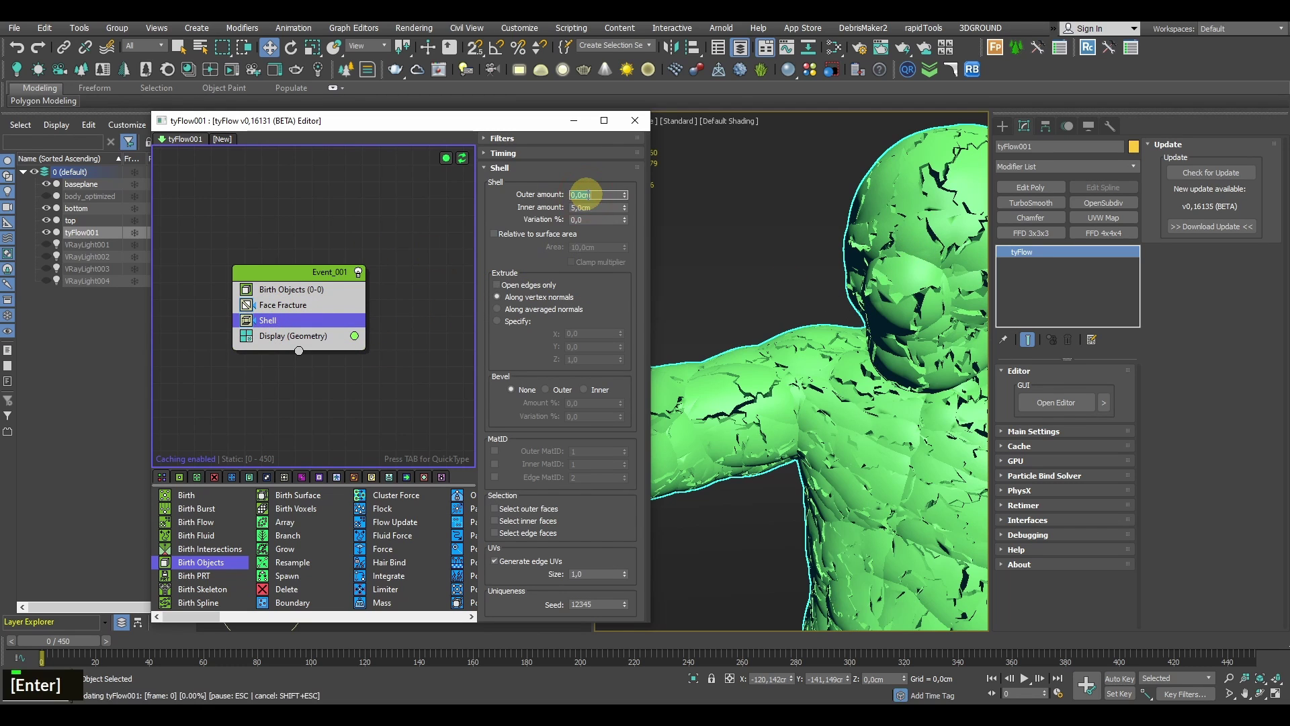
click(583, 208)
text(0,)
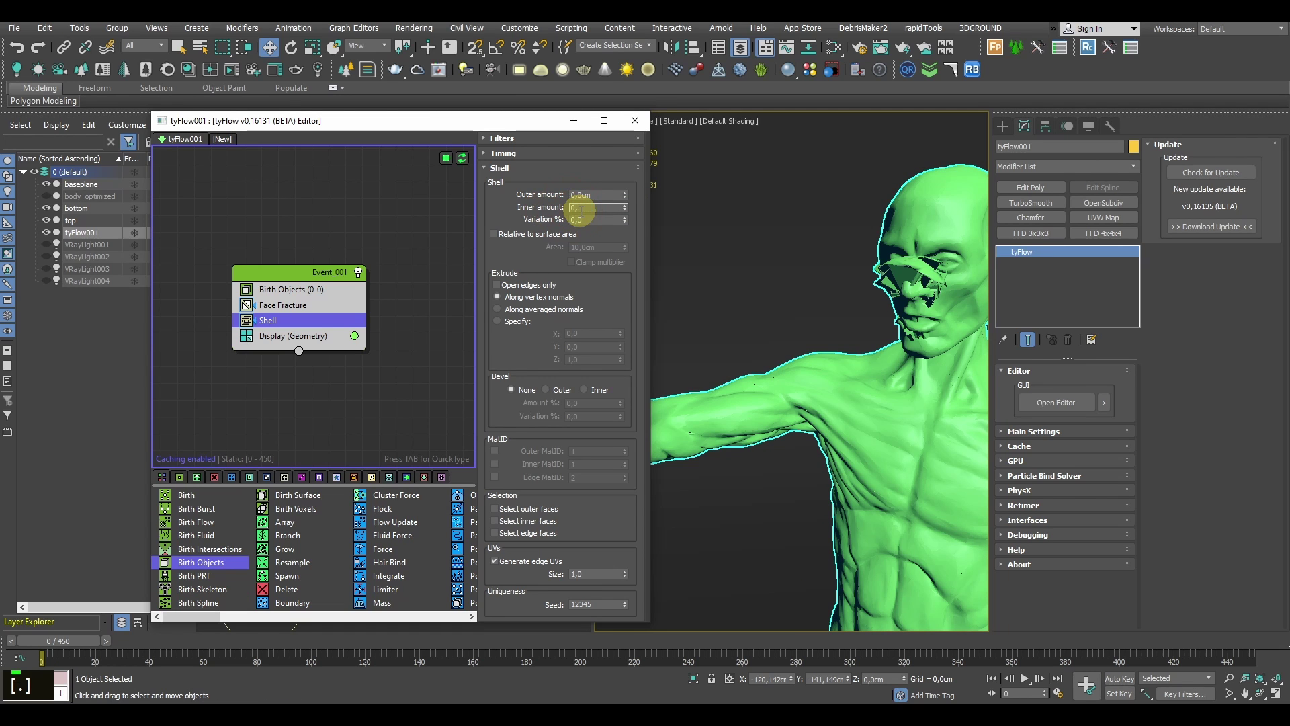
text(2)
key(Return)
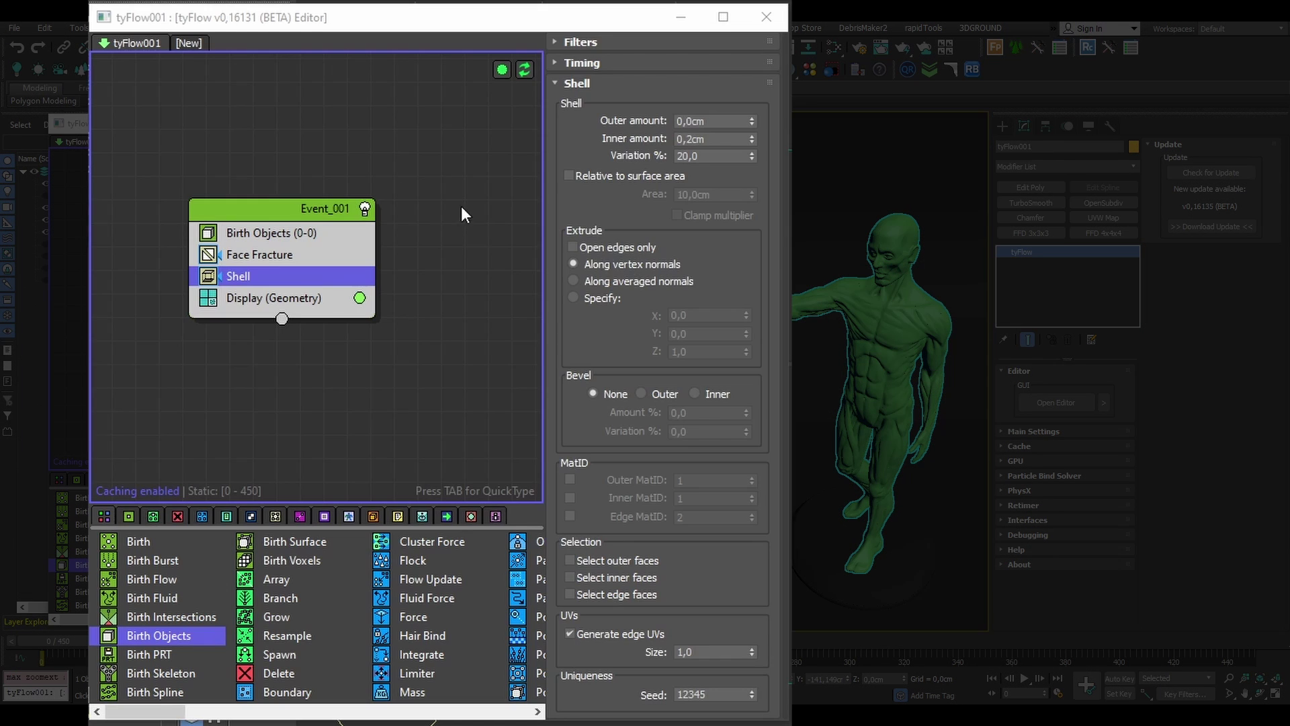
Step: Add a Surface Test operator to Event_001
click(380, 175)
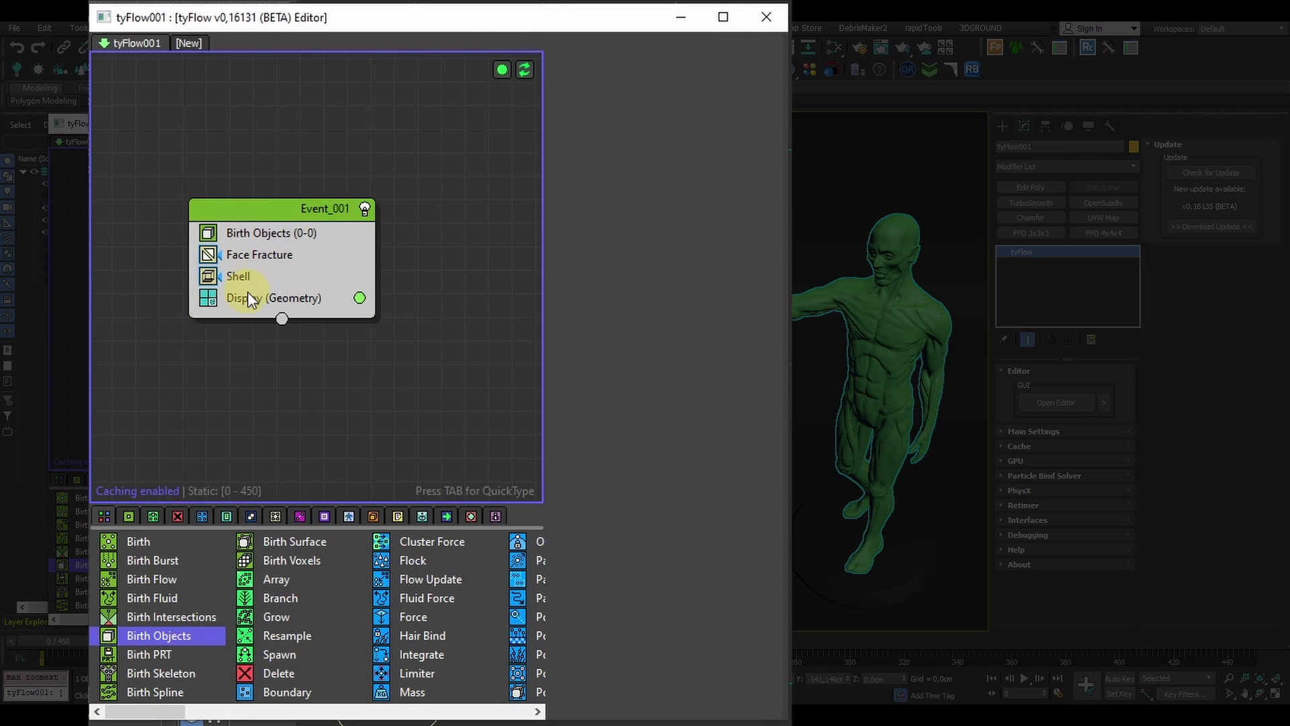
key(Tab)
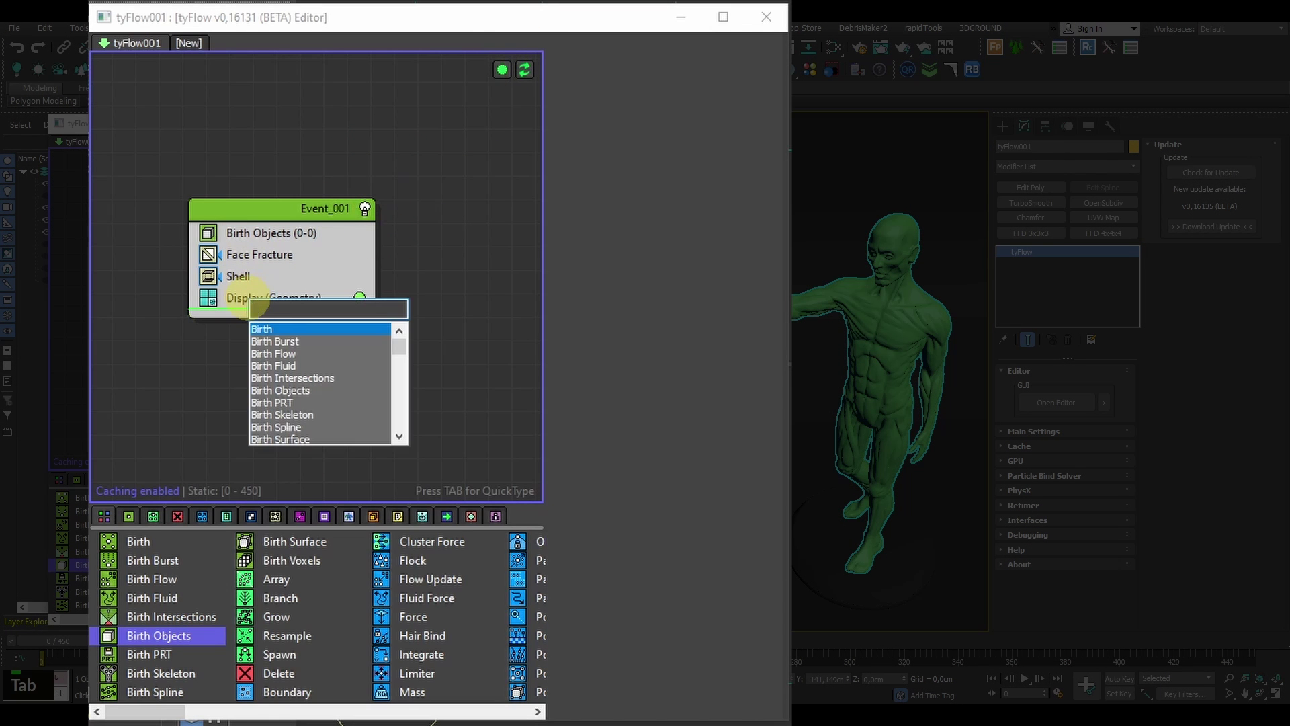
text(surface)
key(Down)
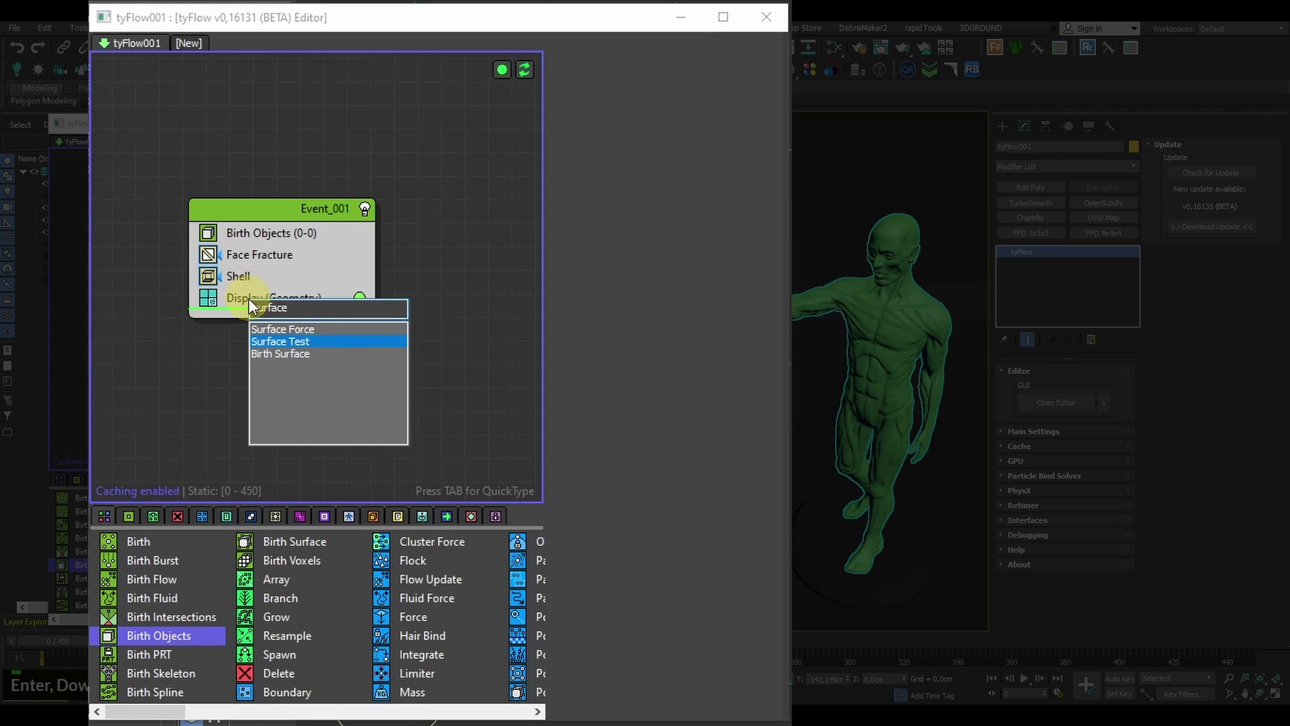
key(Return)
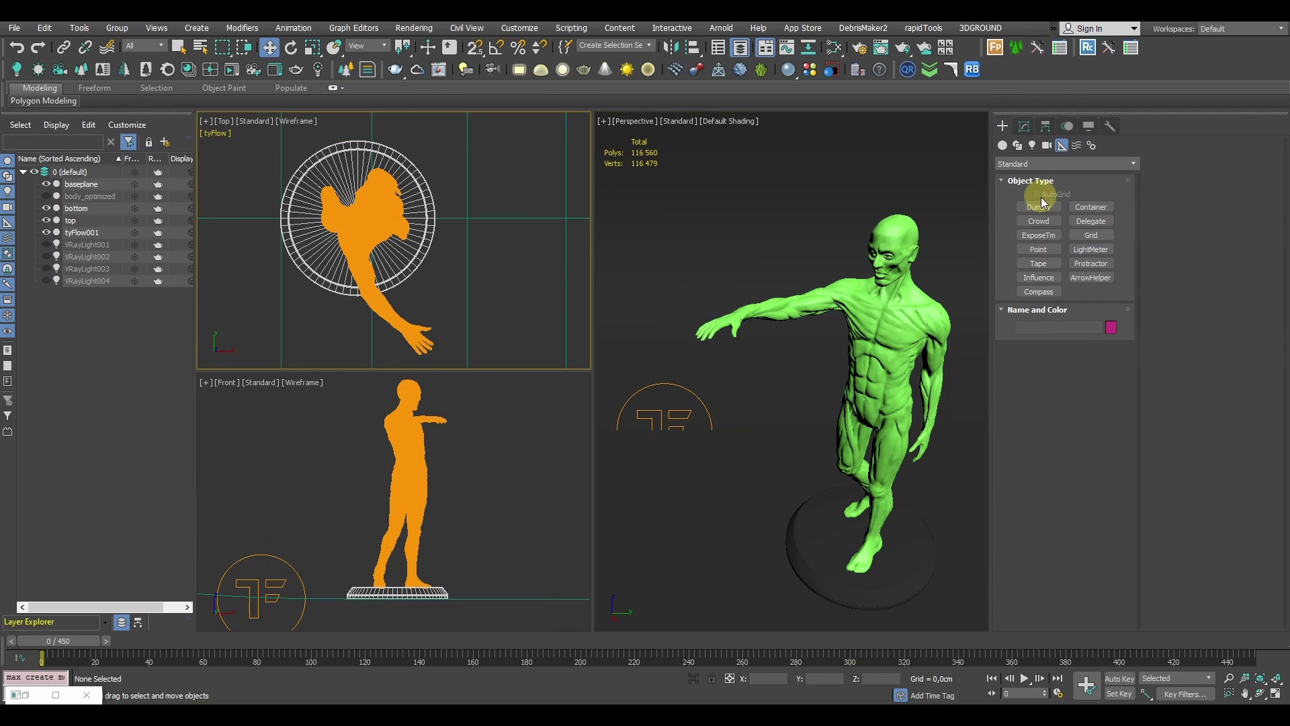
Step: Create a small Dummy helper at the fingertips of the outstretched hand in the top view
click(1038, 207)
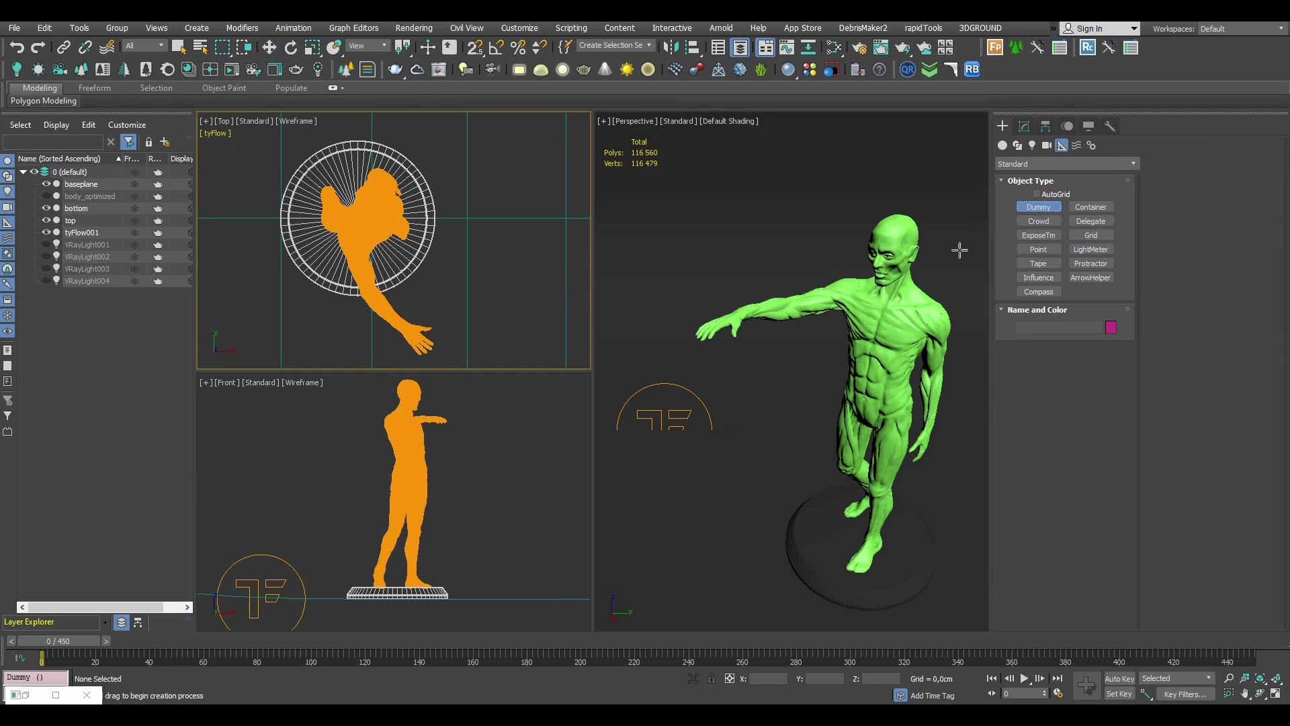
middle_drag(426, 339, 415, 276)
drag(411, 280, 415, 286)
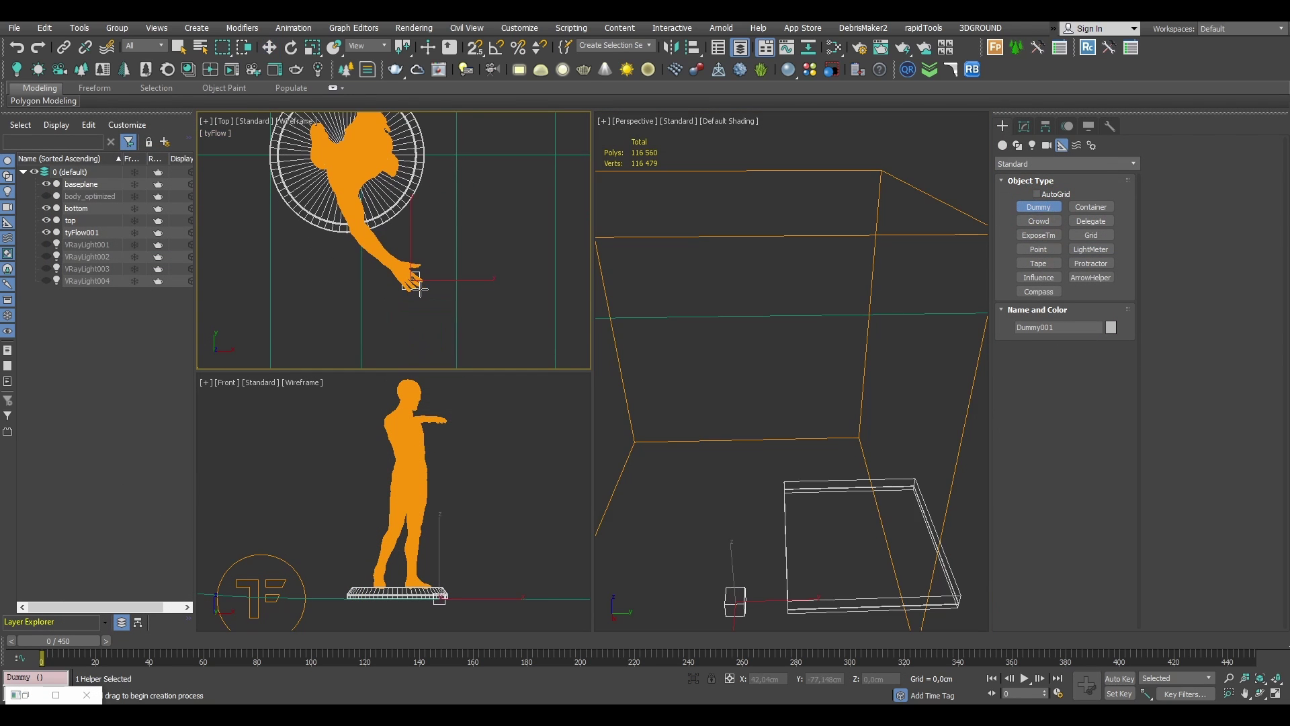
Step: Move the dummy onto the fingertips and raise it to hand height, at a Z of about 157.3 cm
scroll(420, 286, up, 2)
key(w)
scroll(434, 276, up, 3)
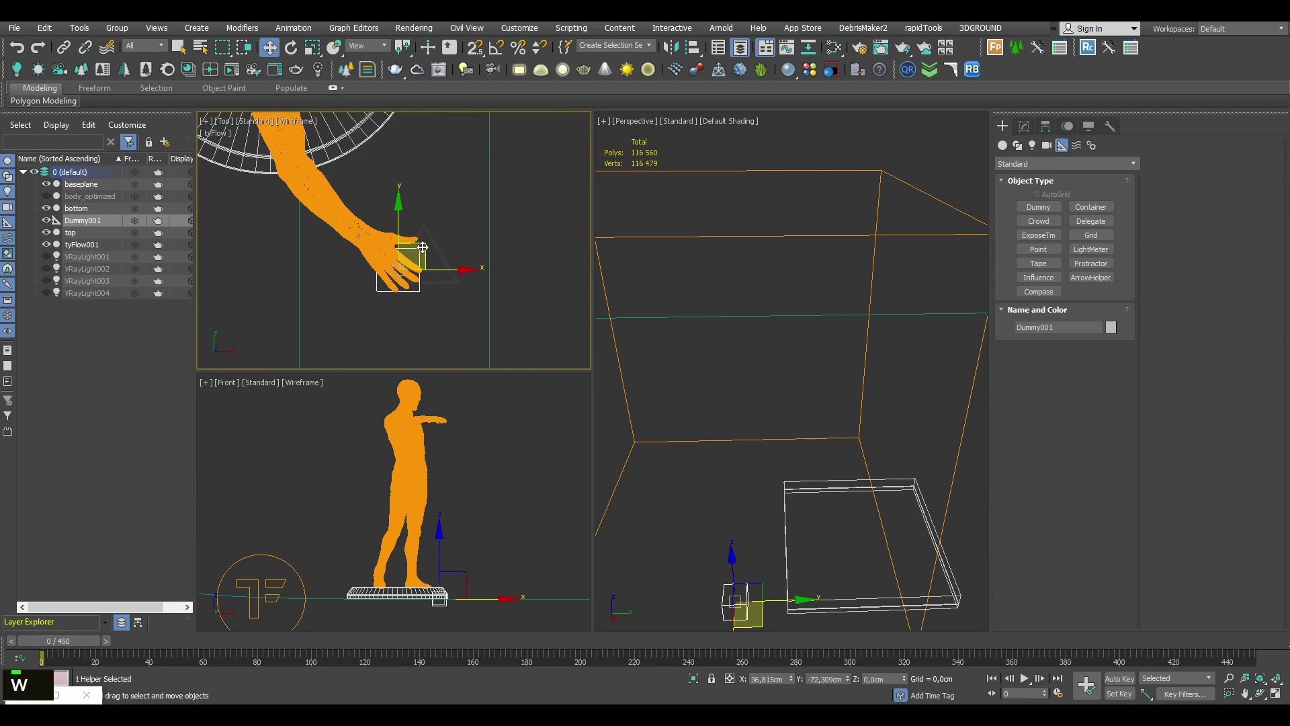
middle_drag(437, 276, 431, 252)
click(446, 567)
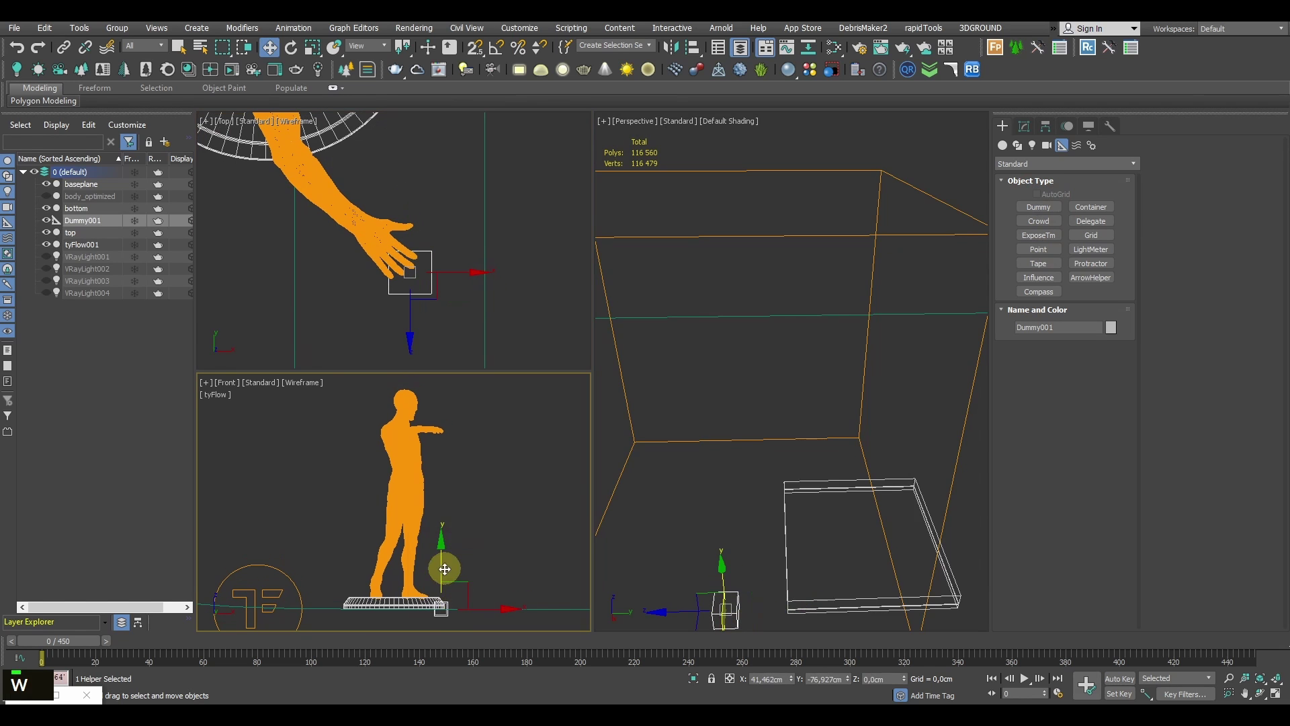
drag(446, 567, 448, 390)
Step: Animate the dummy with Auto Key so it starts away from the hand at frame 0 and reaches the fingertips at frame 20
middle_drag(440, 286, 425, 242)
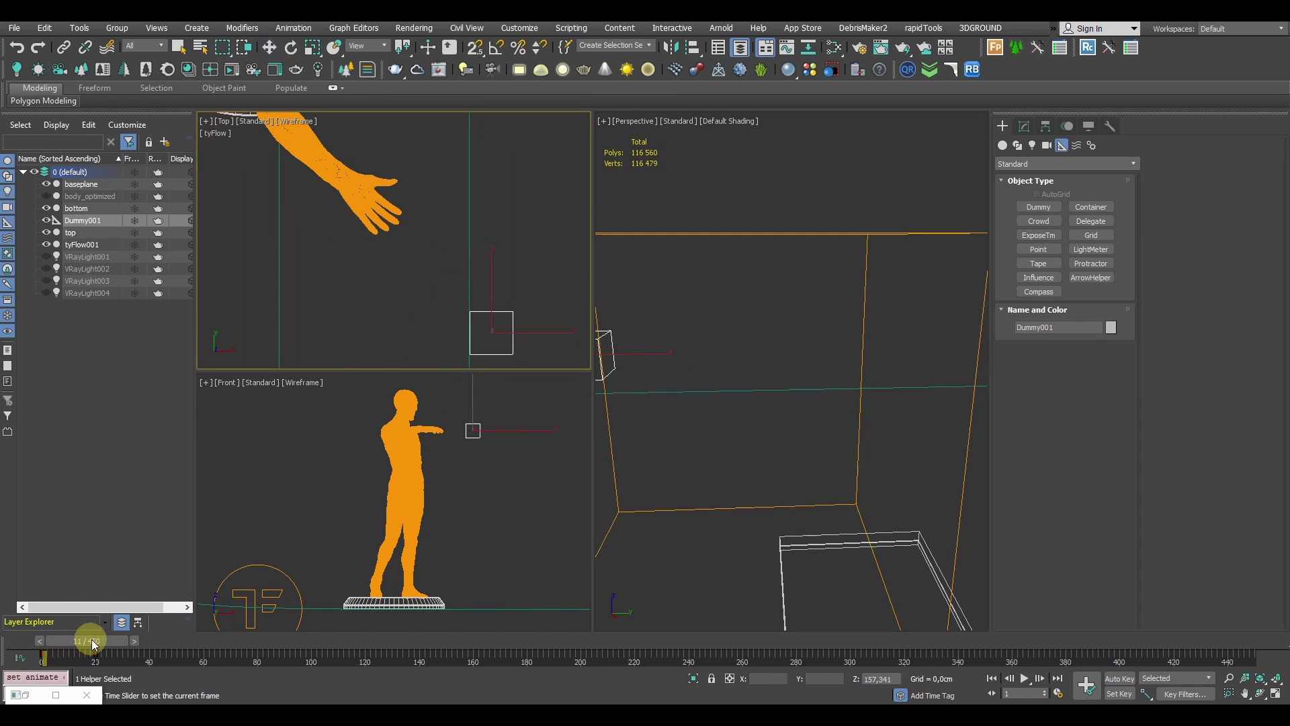
drag(92, 642, 120, 644)
key(w)
click(1125, 680)
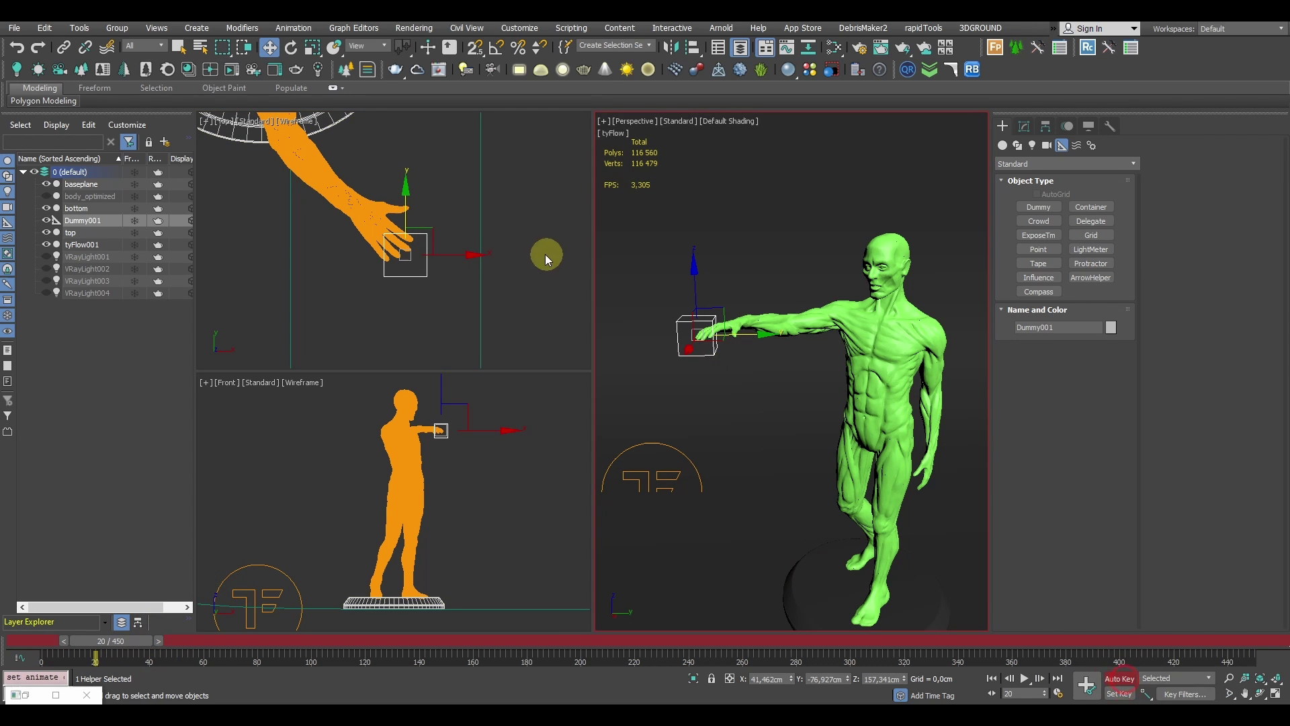
middle_drag(521, 241, 519, 250)
drag(425, 239, 428, 240)
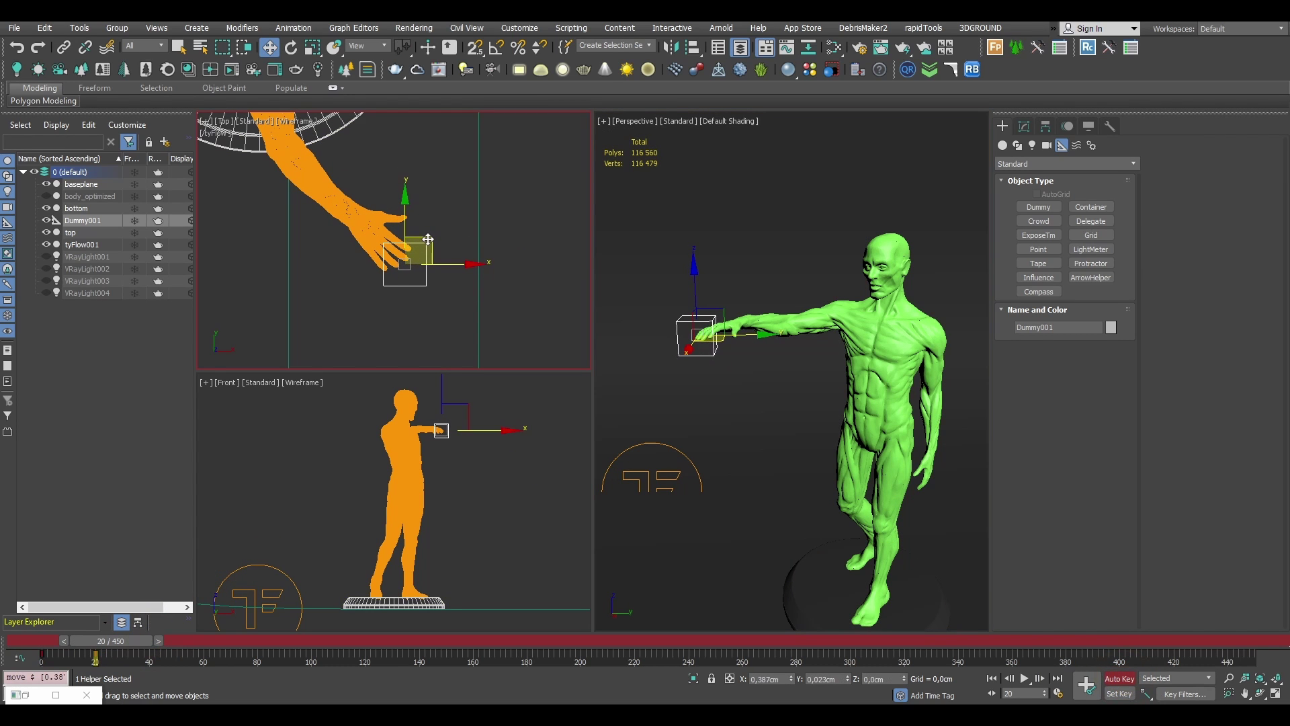
drag(111, 645, 34, 635)
middle_drag(458, 224, 460, 214)
drag(420, 239, 528, 331)
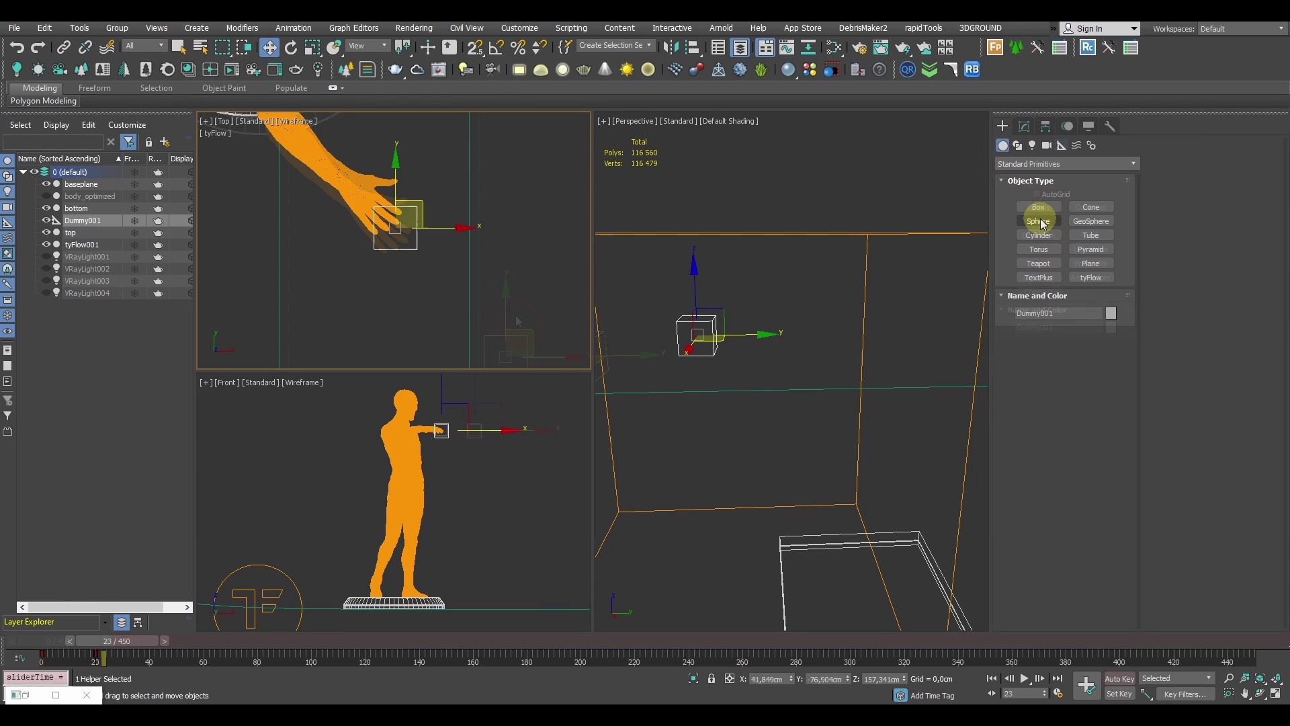
Step: Create a sphere at the fingertips, smaller than the dummy, and align it to the dummy
click(1038, 221)
drag(397, 264, 400, 232)
click(697, 54)
click(697, 334)
click(683, 340)
click(653, 475)
Step: Link the sphere to the dummy as its parent and scrub the timeline to check the linked motion
click(64, 47)
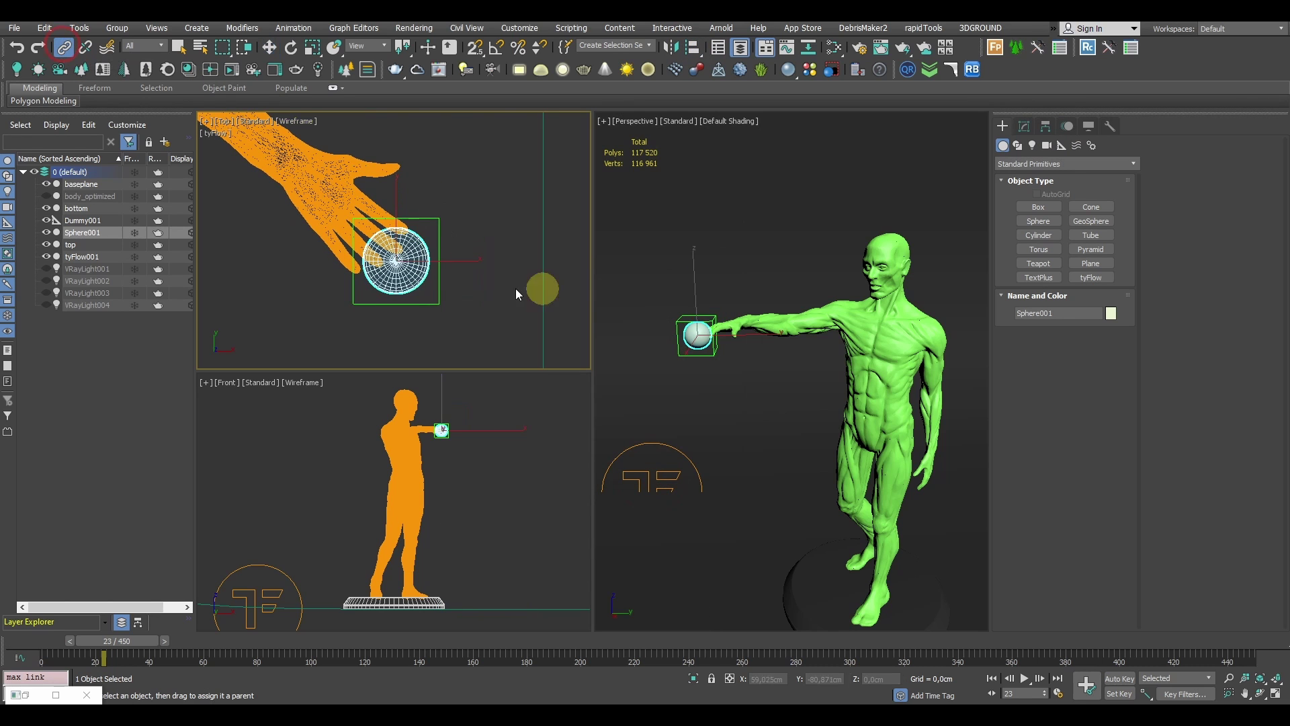
mouse_move(130, 642)
mouse_down()
mouse_move(92, 646)
mouse_move(113, 651)
mouse_up()
right_click(562, 401)
mouse_move(755, 344)
alt+middle_down()
mouse_move(768, 289)
mouse_move(773, 299)
alt+middle_up()
Step: Pick the sphere as the Surface Test's test object in the tyFlow editor
click(31, 696)
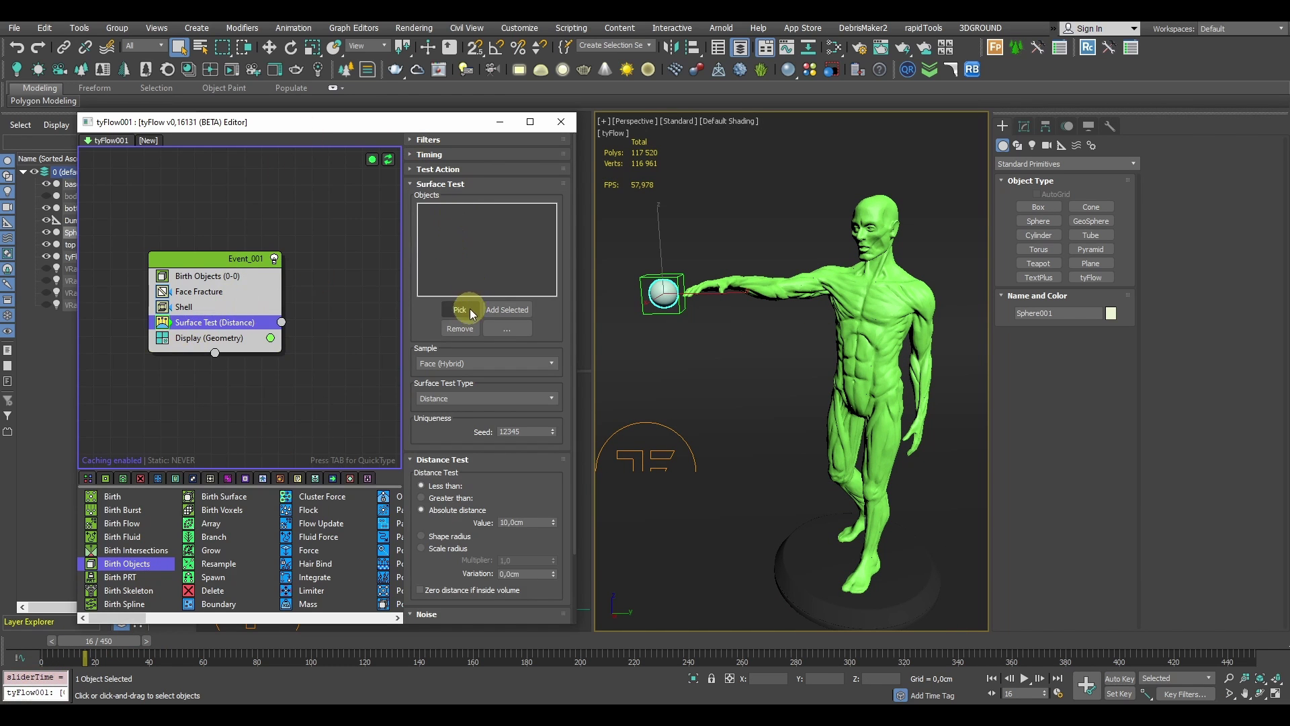
click(661, 289)
key(w)
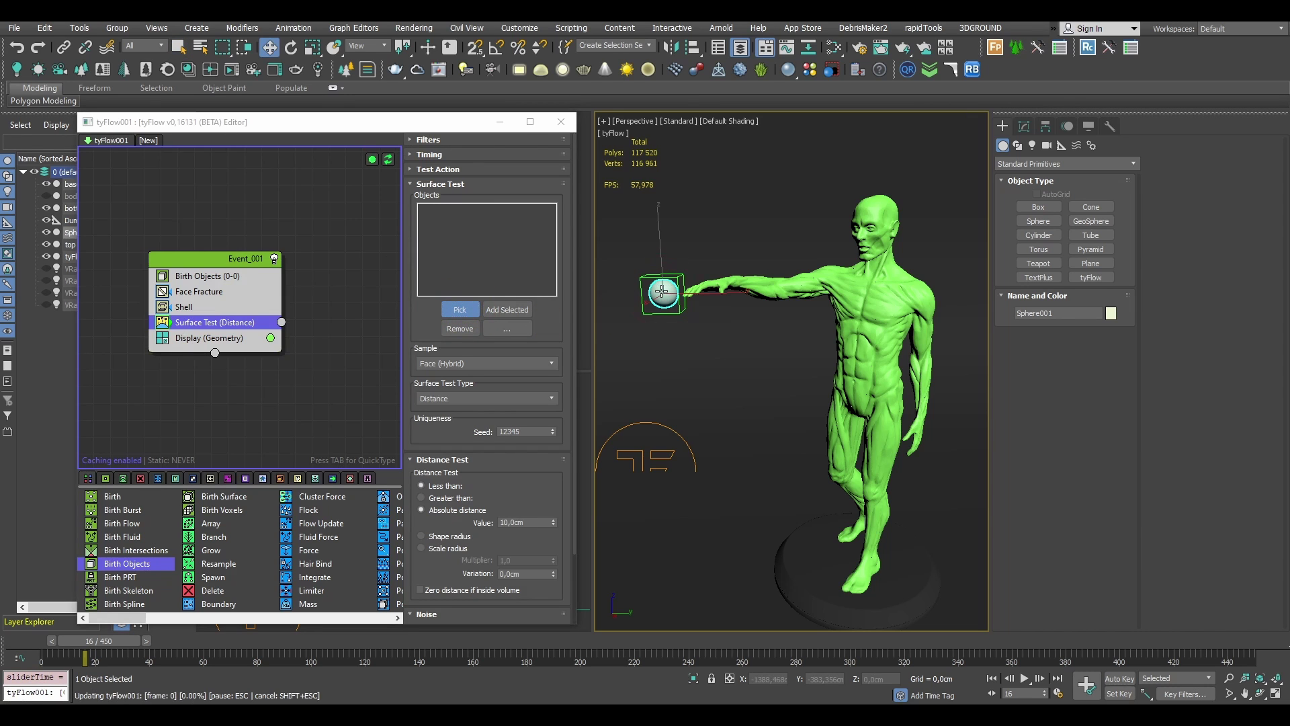
click(661, 290)
Step: Hide the sphere in the scene and scrub the first frames of the simulation
drag(341, 125, 475, 121)
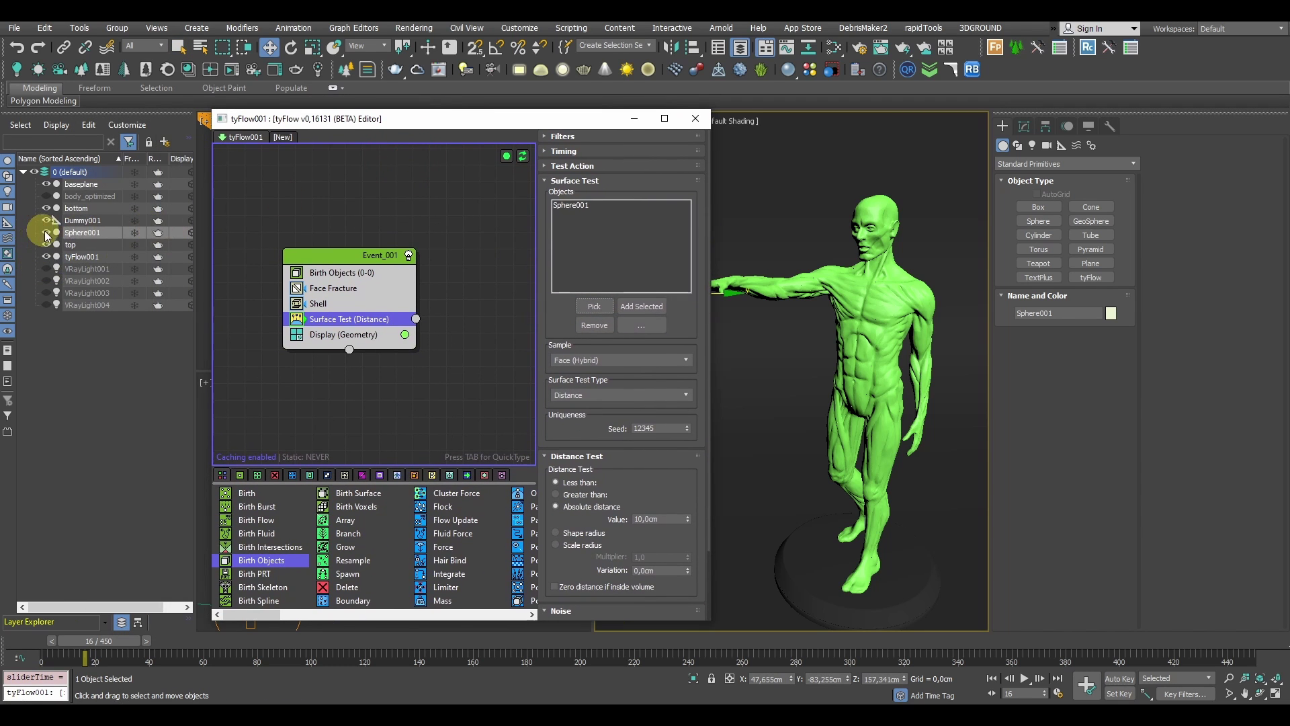
drag(497, 122, 413, 128)
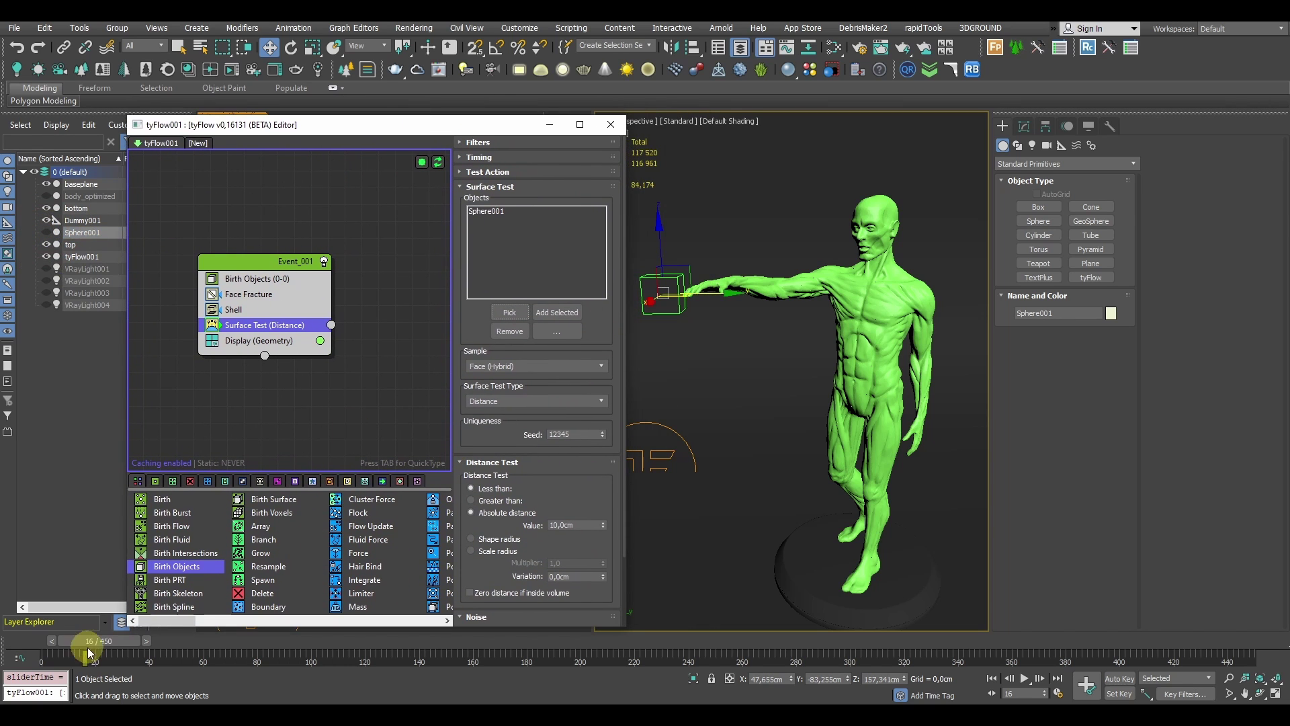
drag(92, 647, 57, 645)
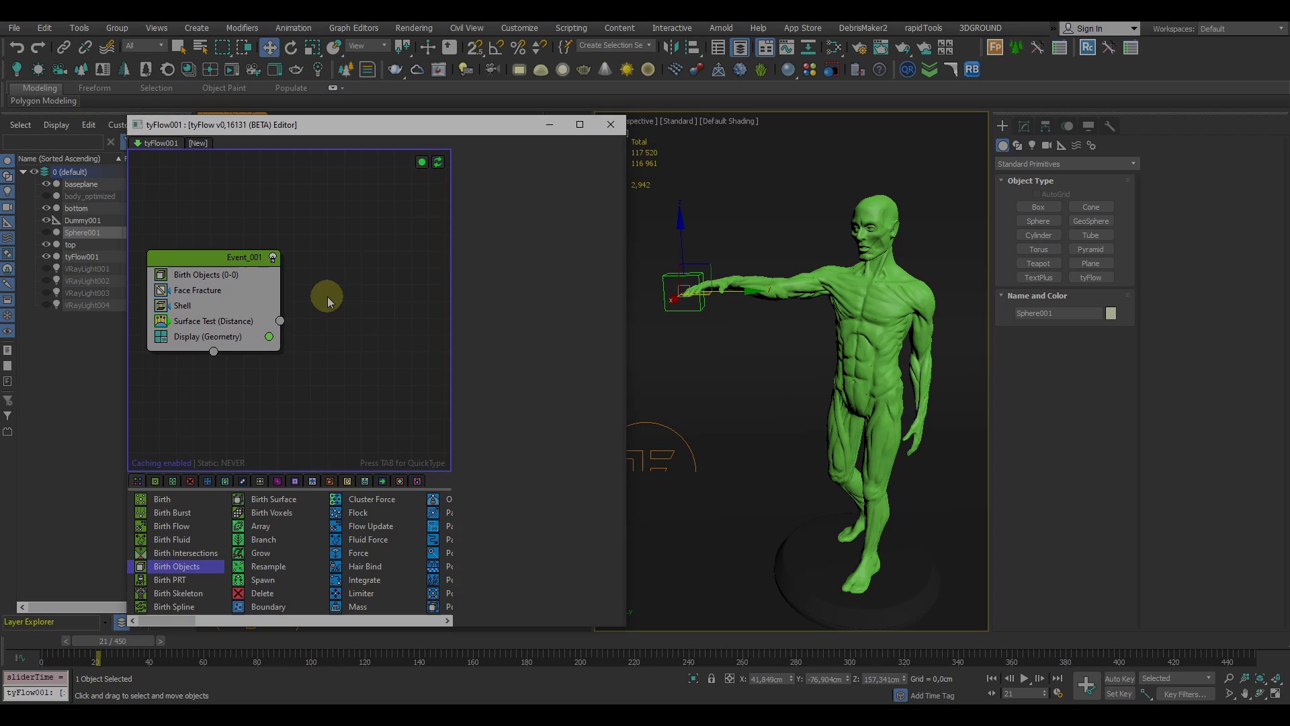
Step: Add a Particle Groups operator as a new event beside Event_001 and assign it simulation group 2
key(Tab)
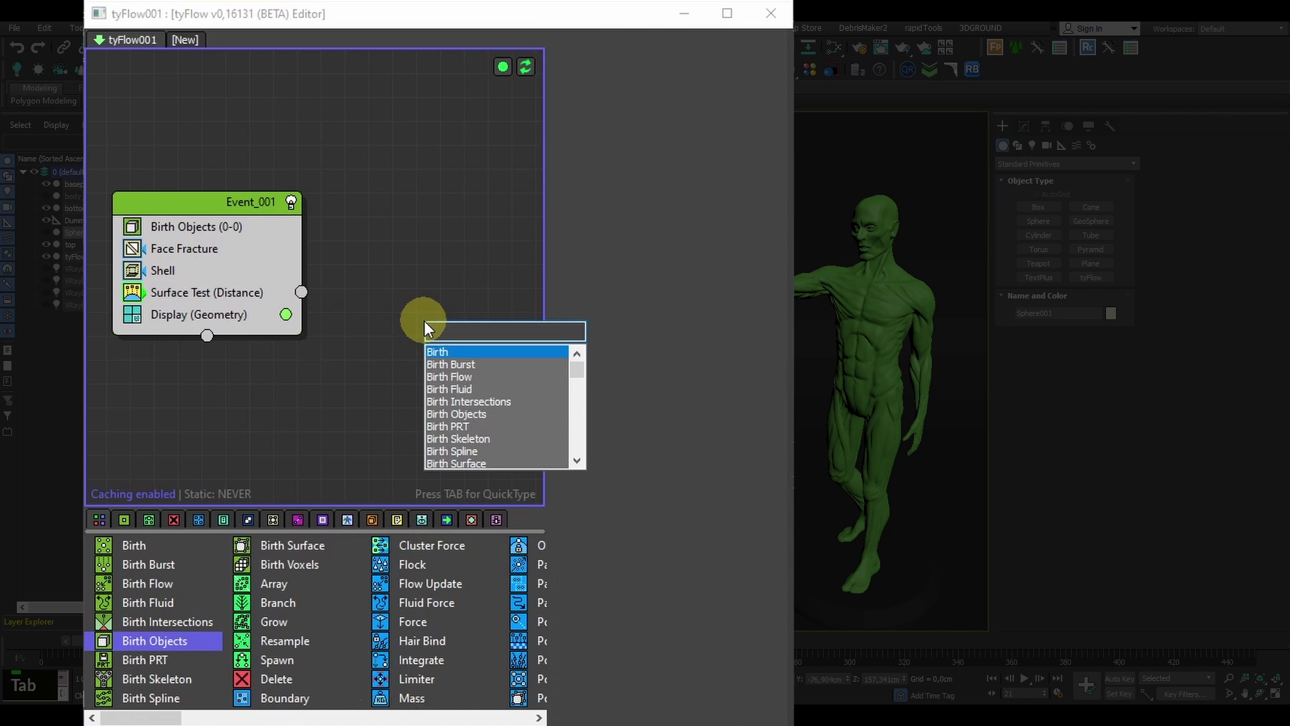
text(partic)
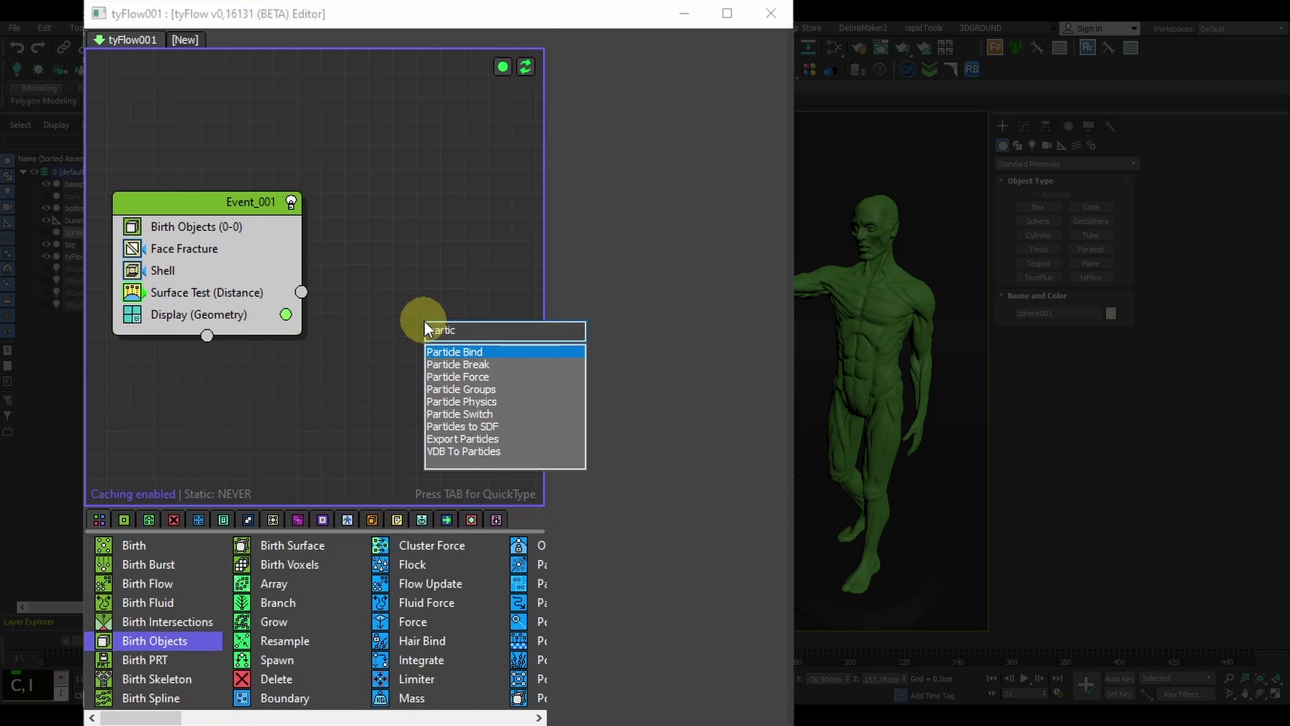
key(Down)
key(Down)
key(Down)
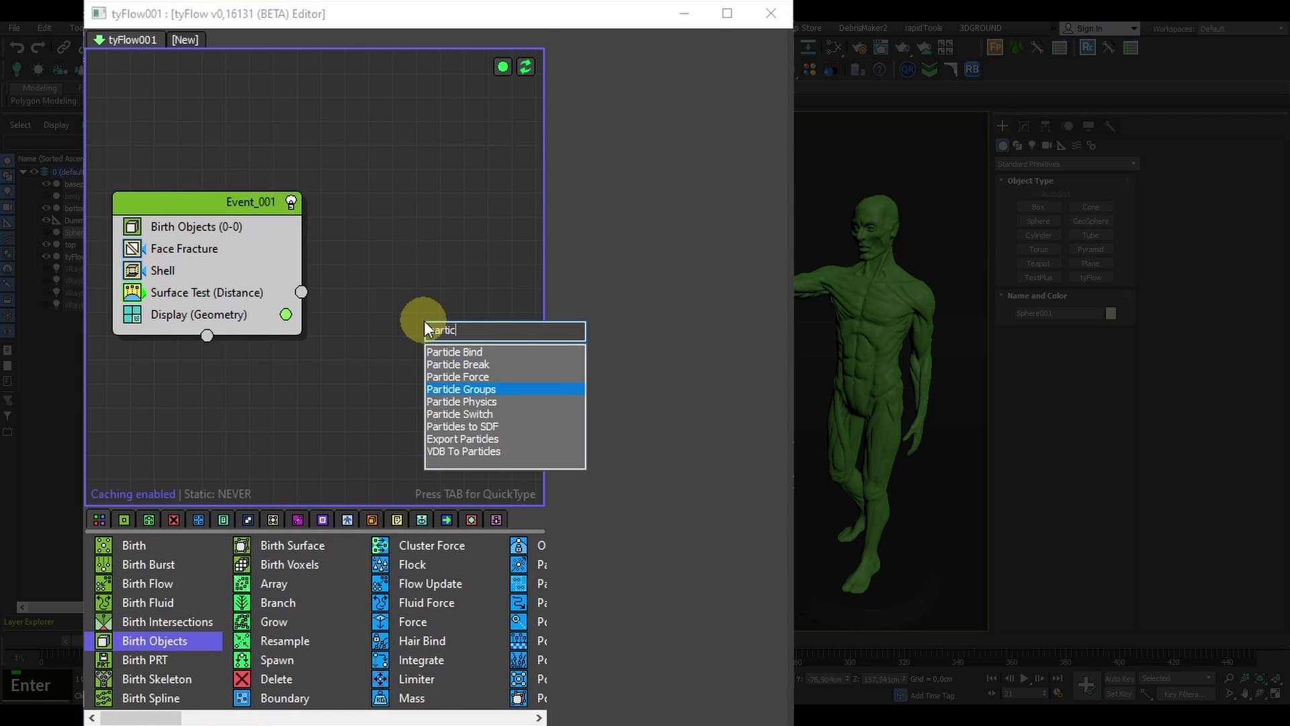
key(Return)
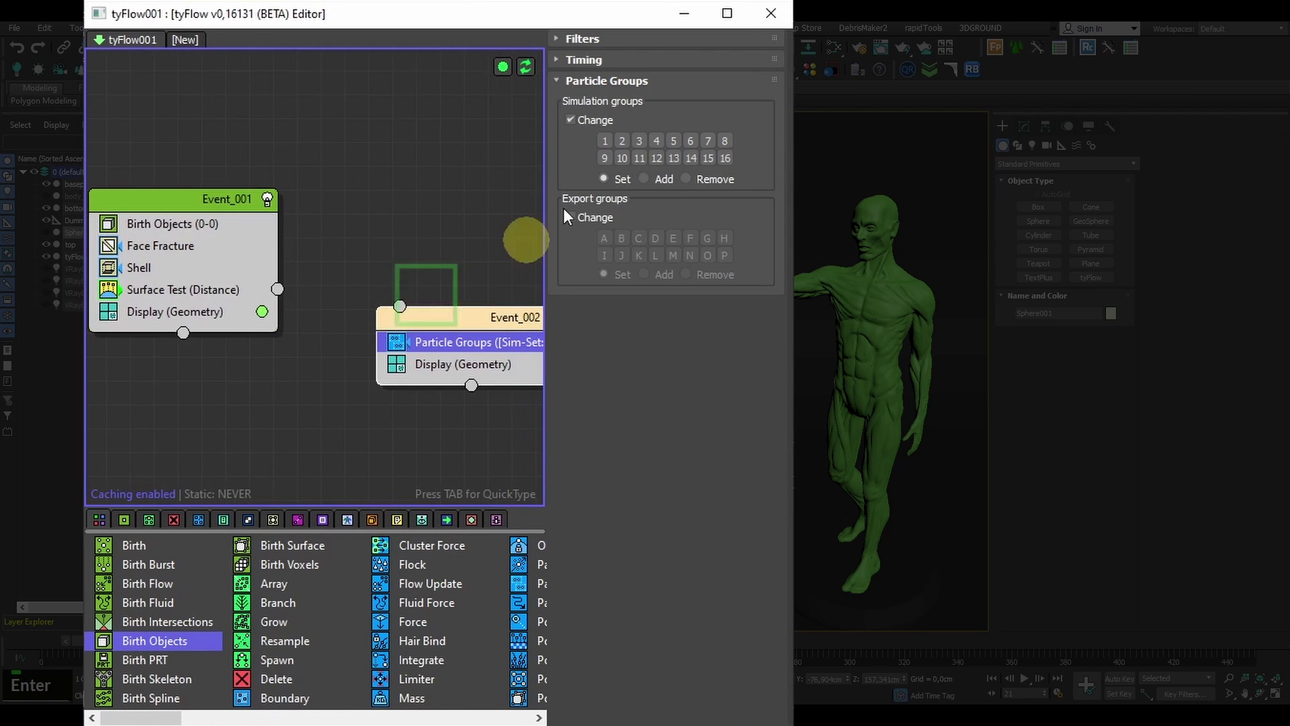
click(622, 142)
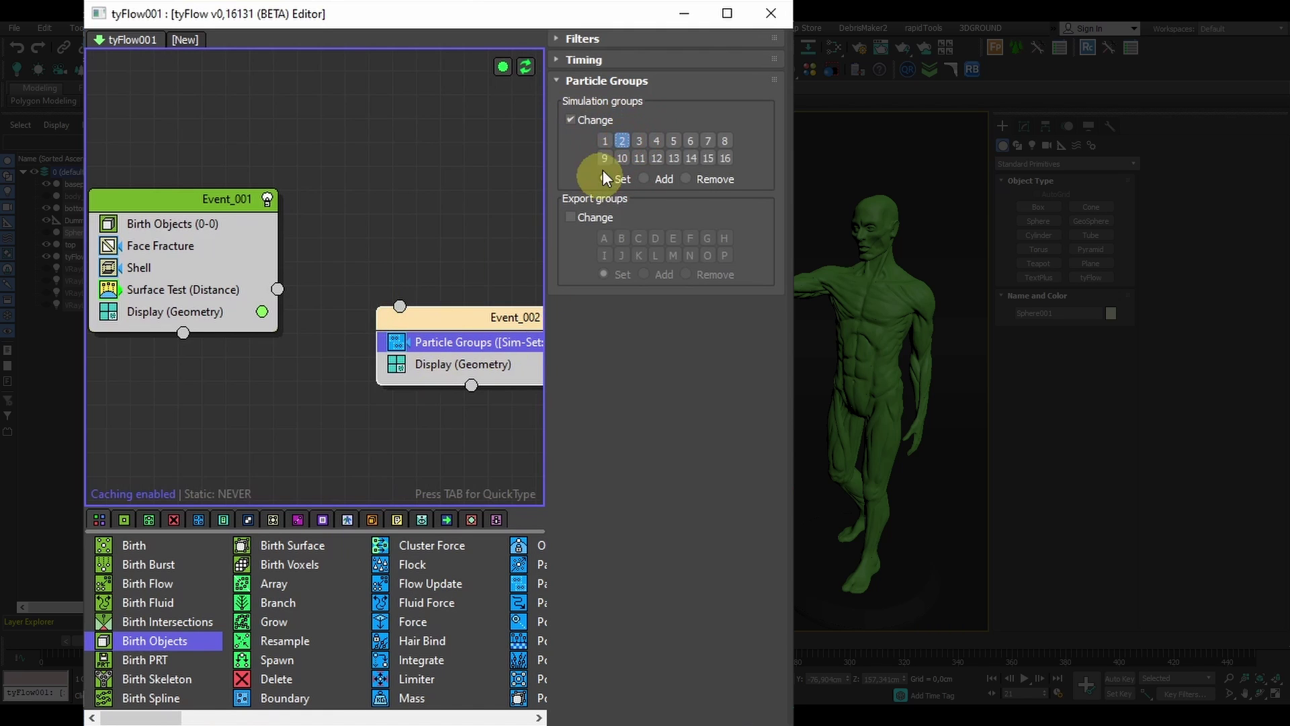
Step: Connect the Surface Test to Event_002 with a 5 cm distance value, and scrub the timeline to check the transferred fragments
drag(246, 277, 354, 319)
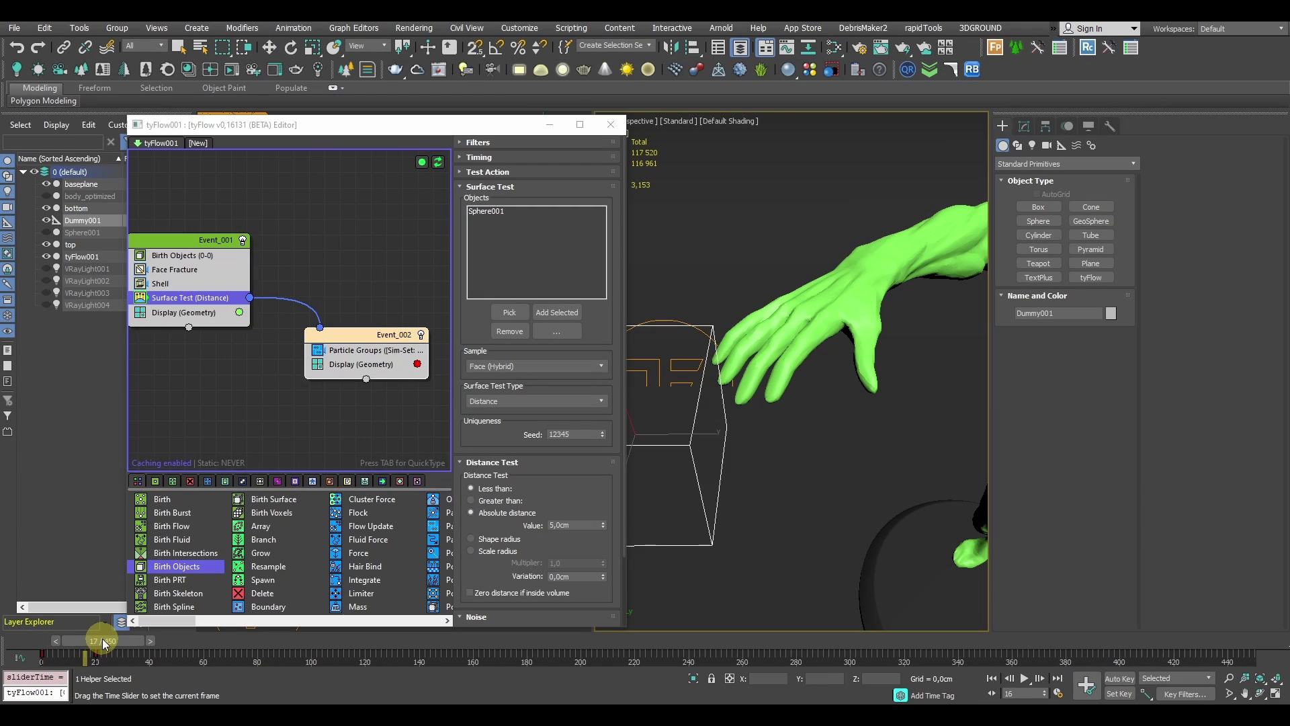
drag(100, 644, 114, 643)
key(w)
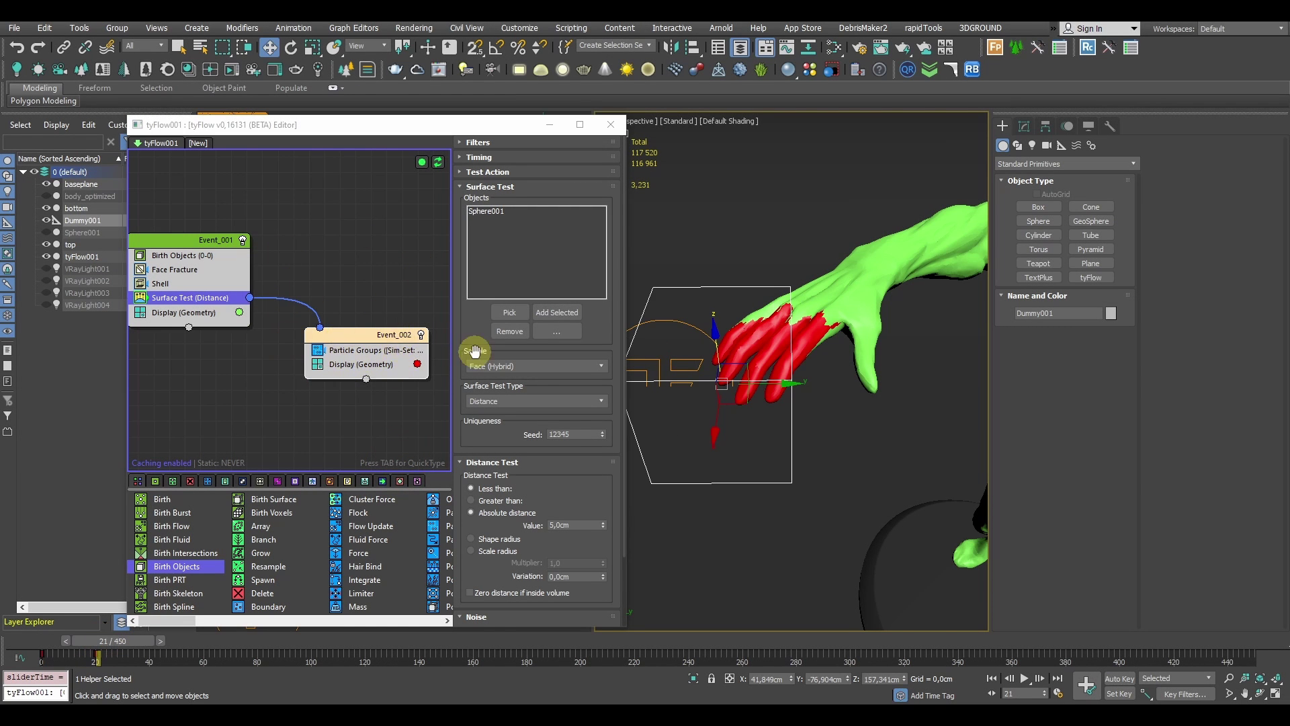
drag(105, 641, 160, 643)
scroll(887, 280, down, 10)
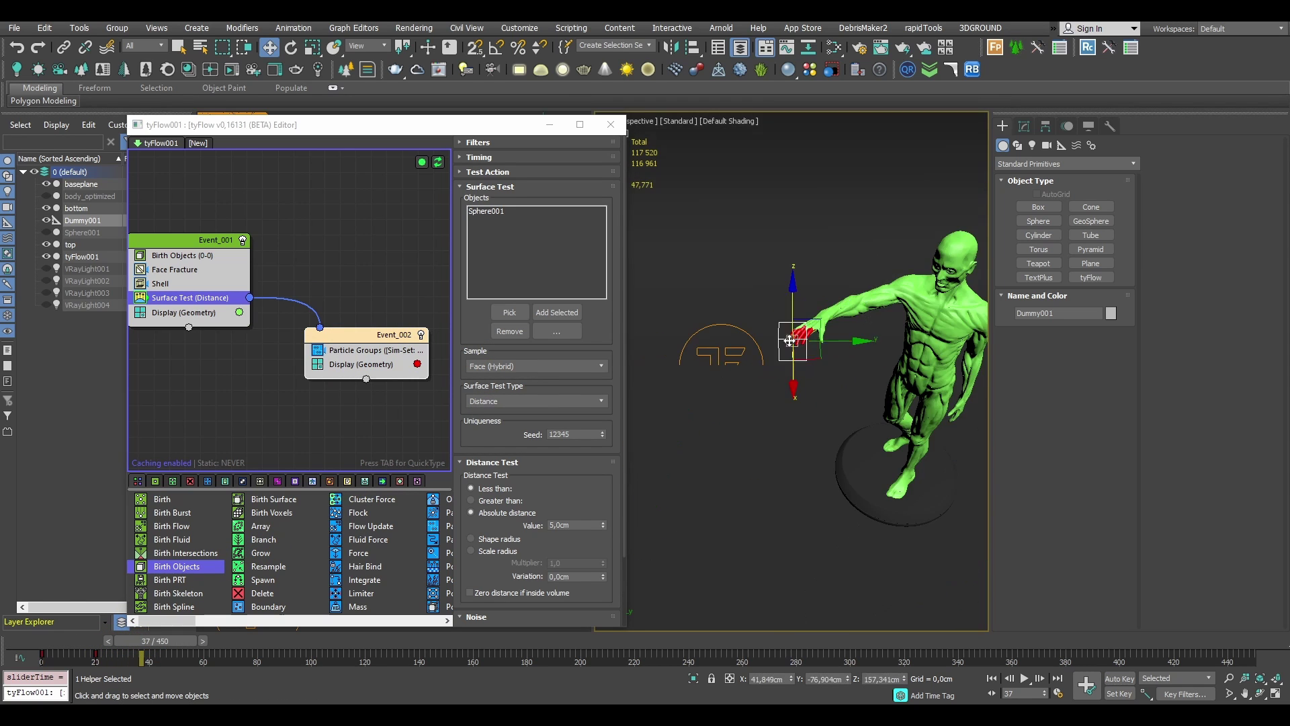
mouse_move(155, 643)
mouse_down()
mouse_move(228, 643)
mouse_move(144, 643)
mouse_up()
Step: Add a Property Test operator to Event_001, between the Surface Test and Display operators
click(195, 312)
key(Tab)
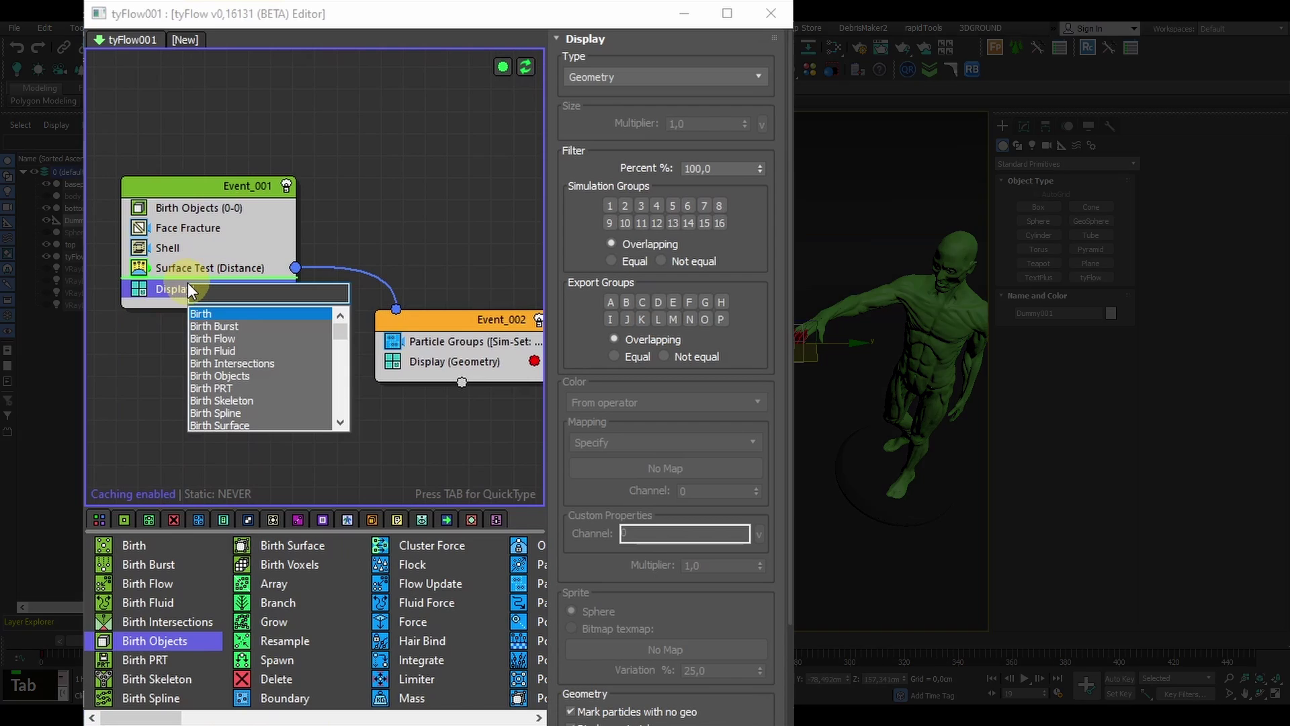
text(proper)
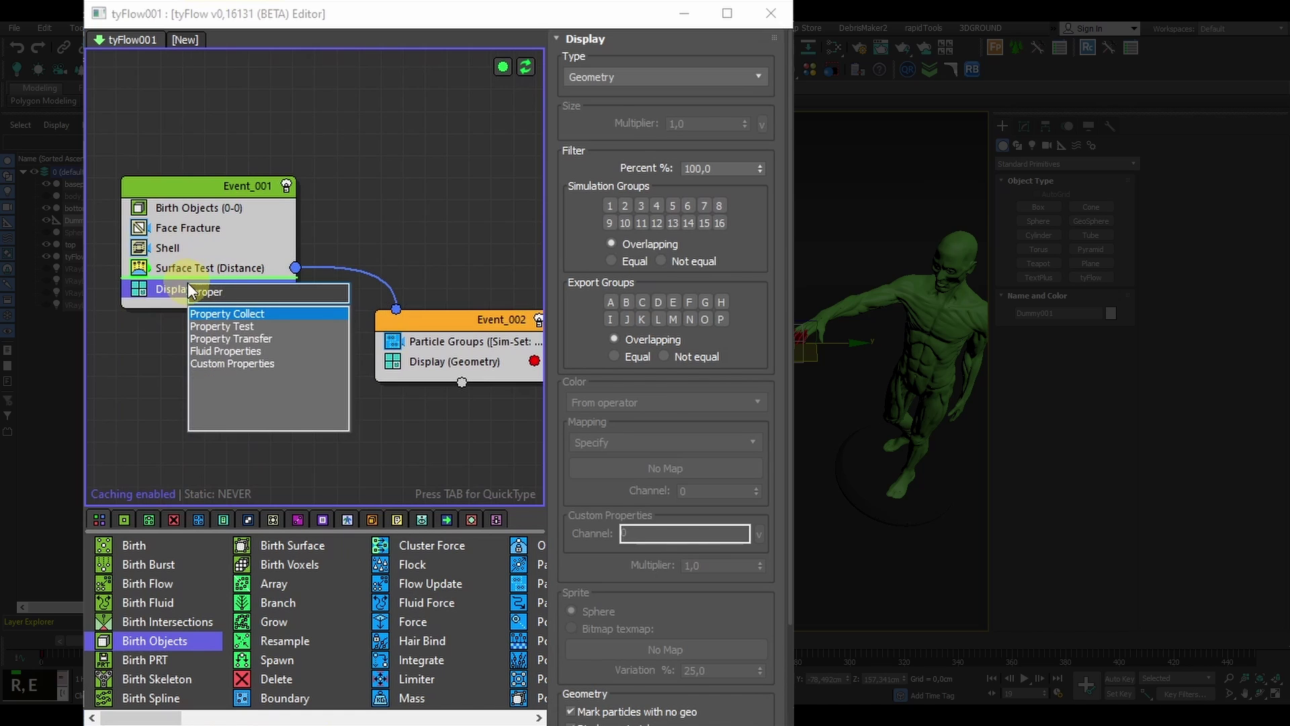
key(Down)
key(Return)
Step: Set the Property Test type to Neighbors and make it test true when the property is Greater
click(635, 143)
drag(760, 235, 763, 375)
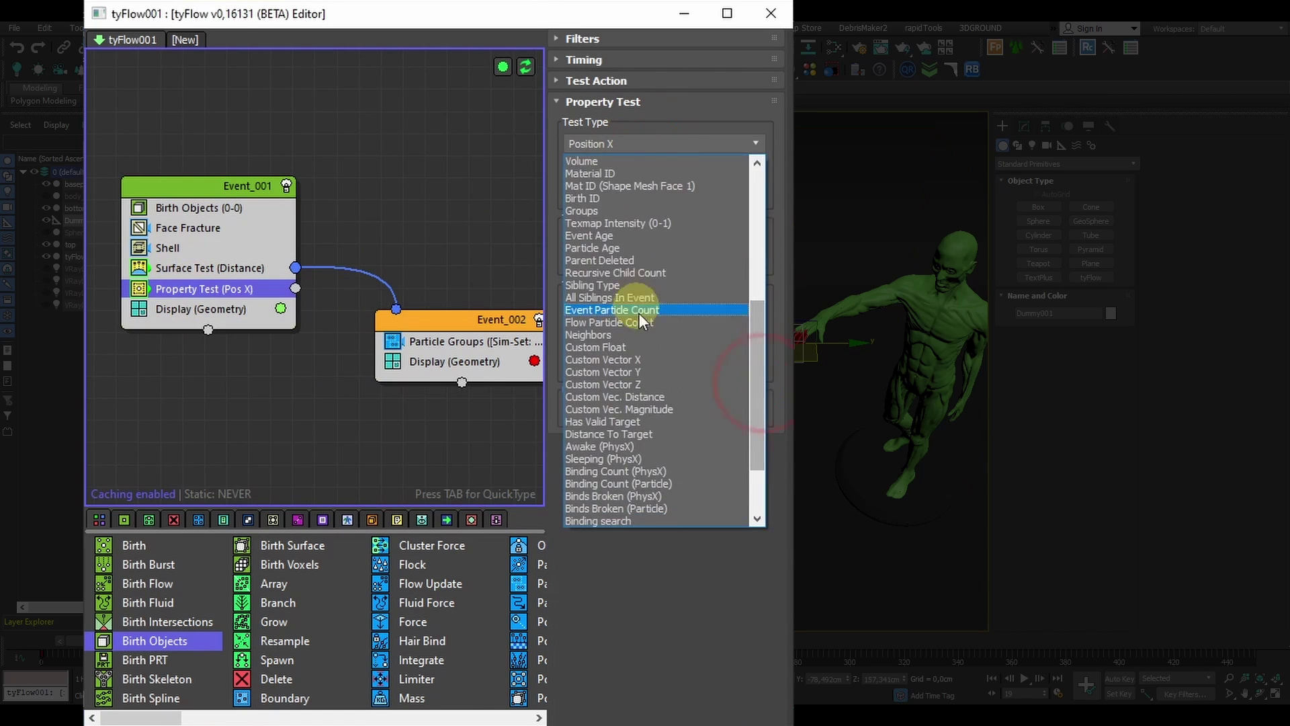
click(606, 335)
click(681, 184)
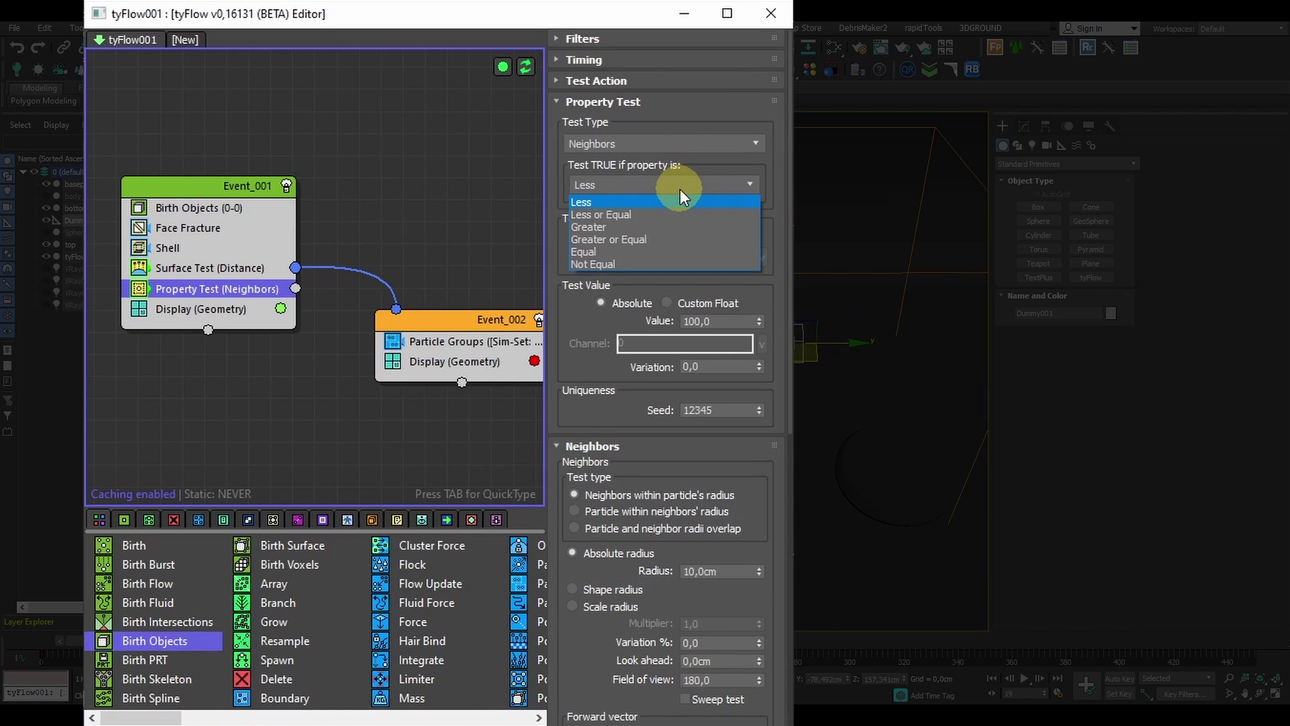
click(623, 228)
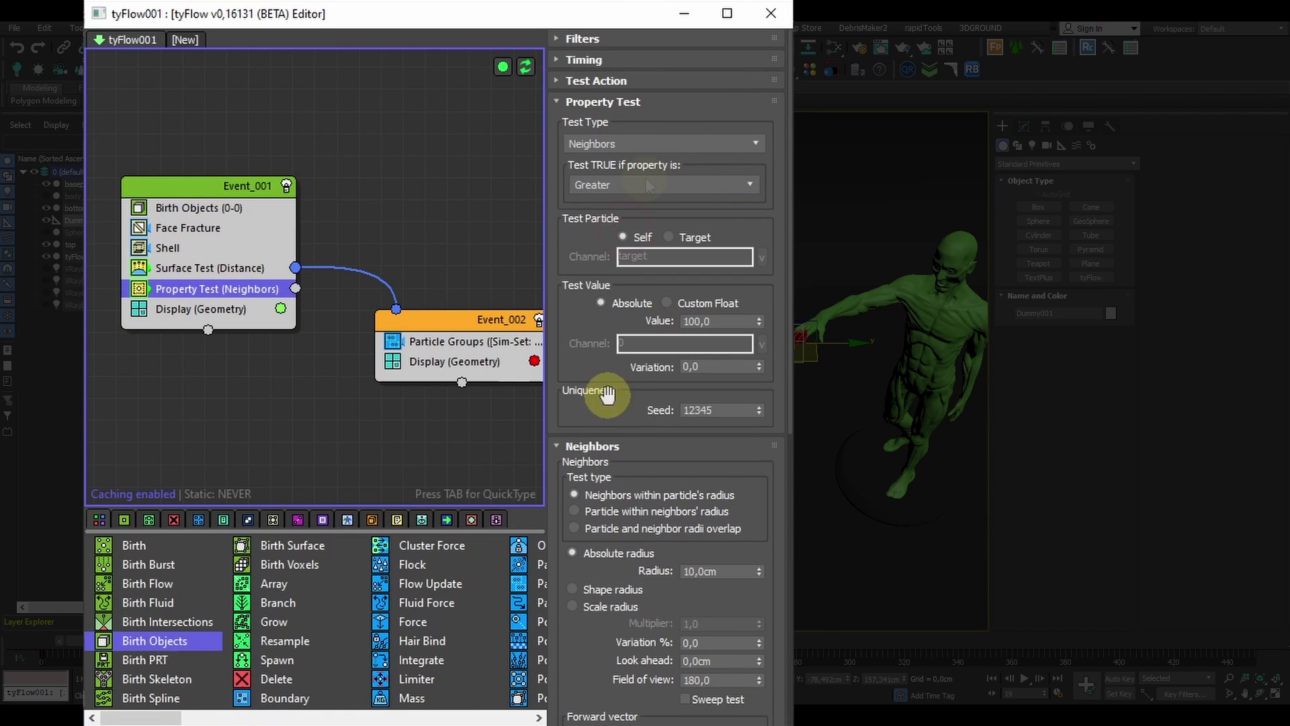
Step: Set the neighbor test value to 0 and its absolute radius to 3 cm
scroll(685, 484, down, 1)
click(686, 530)
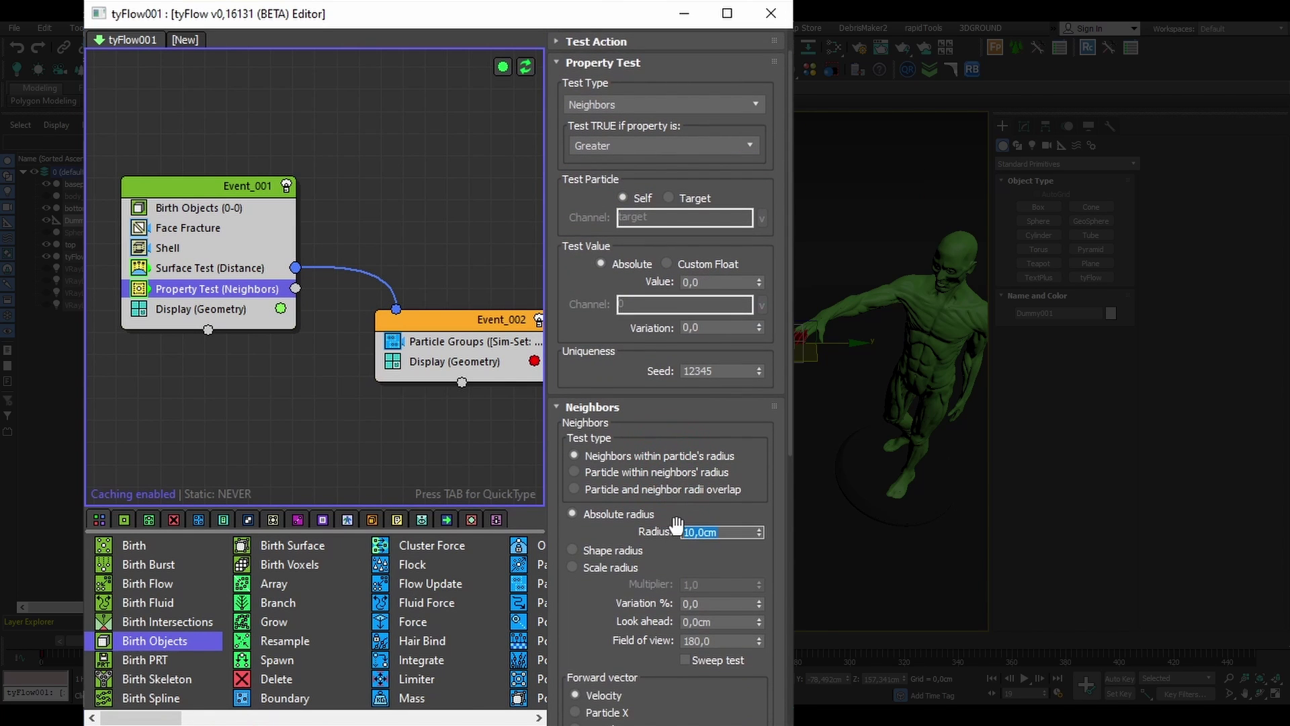
text(3)
key(Return)
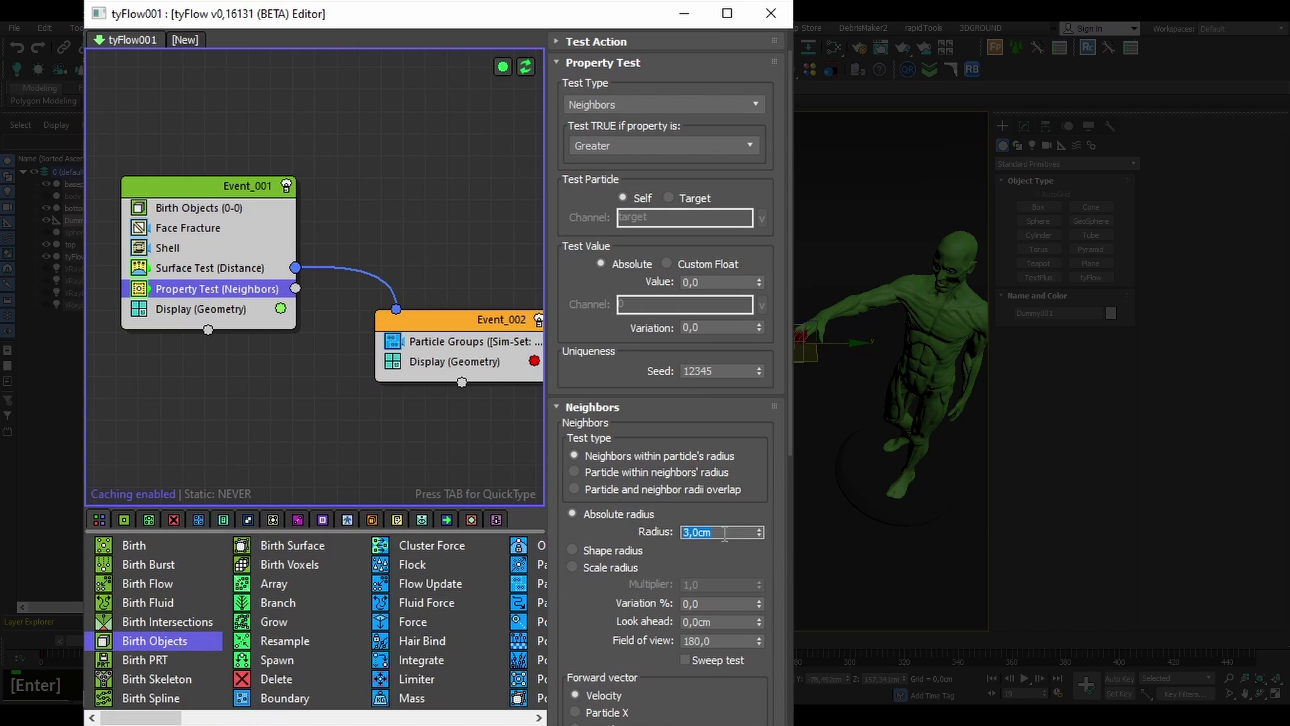
click(724, 532)
Step: Restrict the Property Test's neighbor search to particles in simulation group 2
middle_drag(334, 301, 323, 301)
drag(591, 608, 593, 324)
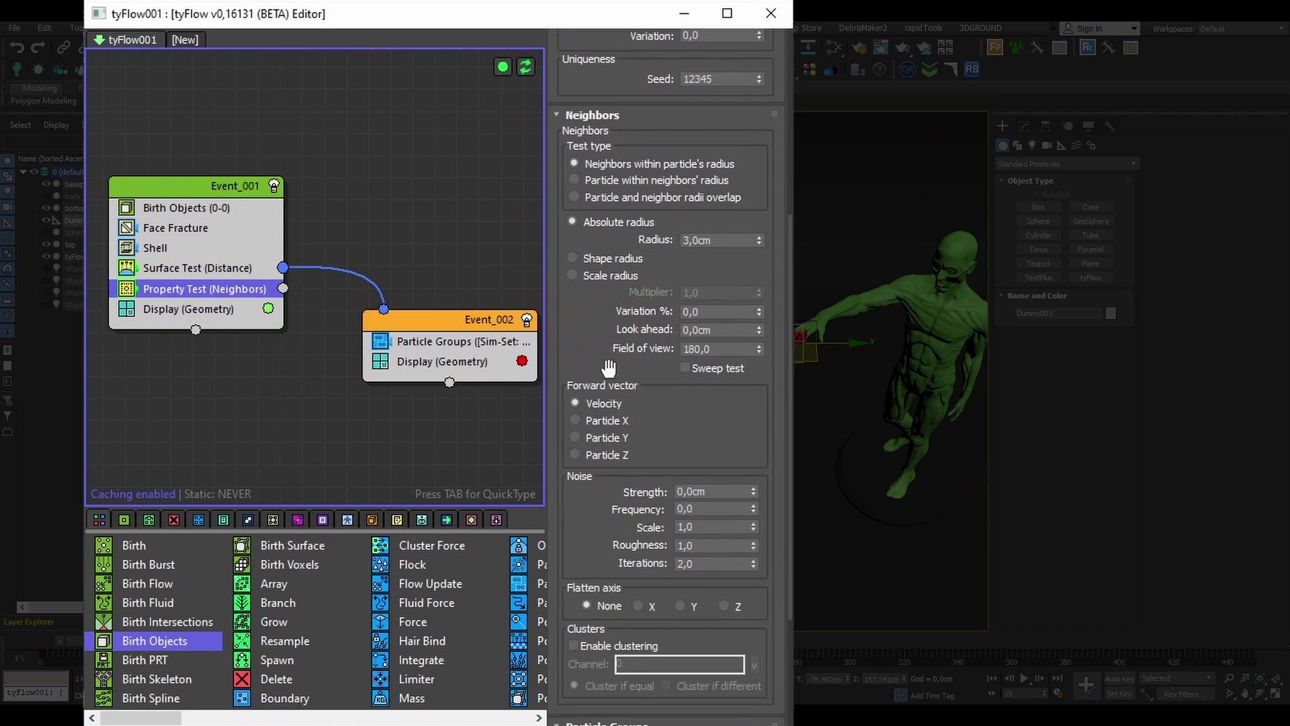
drag(589, 529, 590, 340)
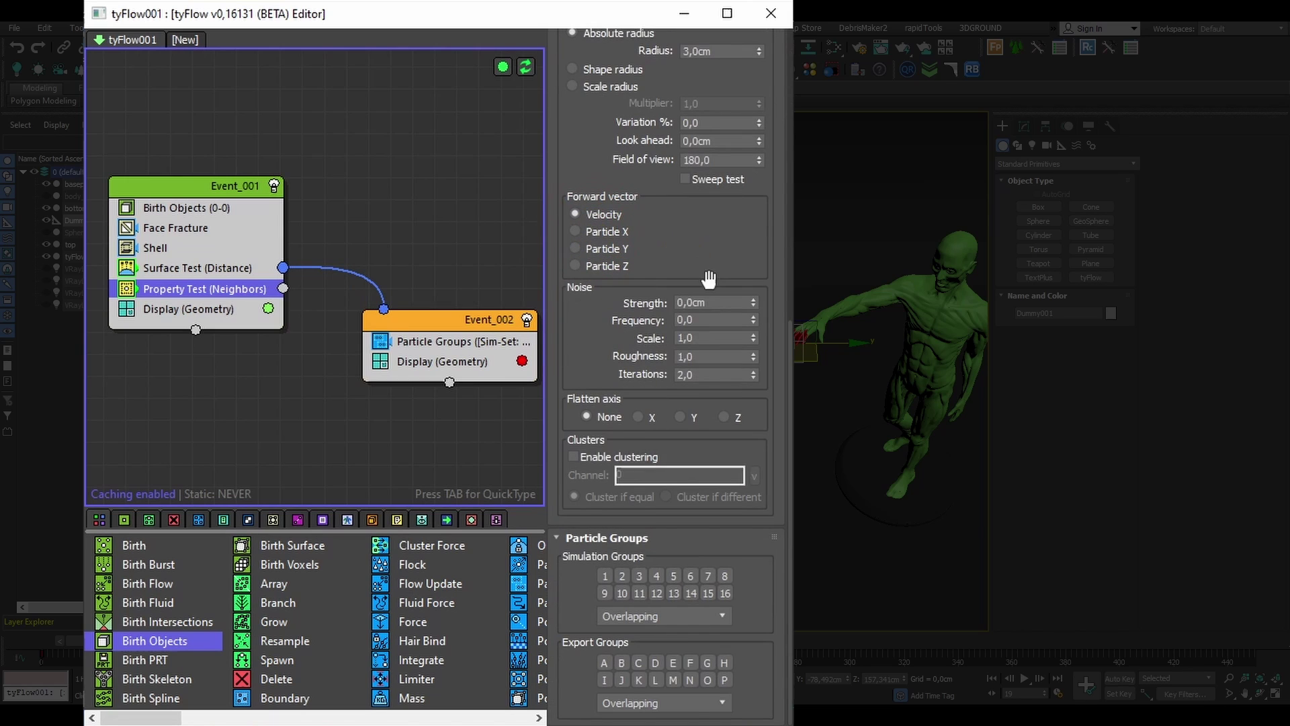
click(714, 303)
click(622, 578)
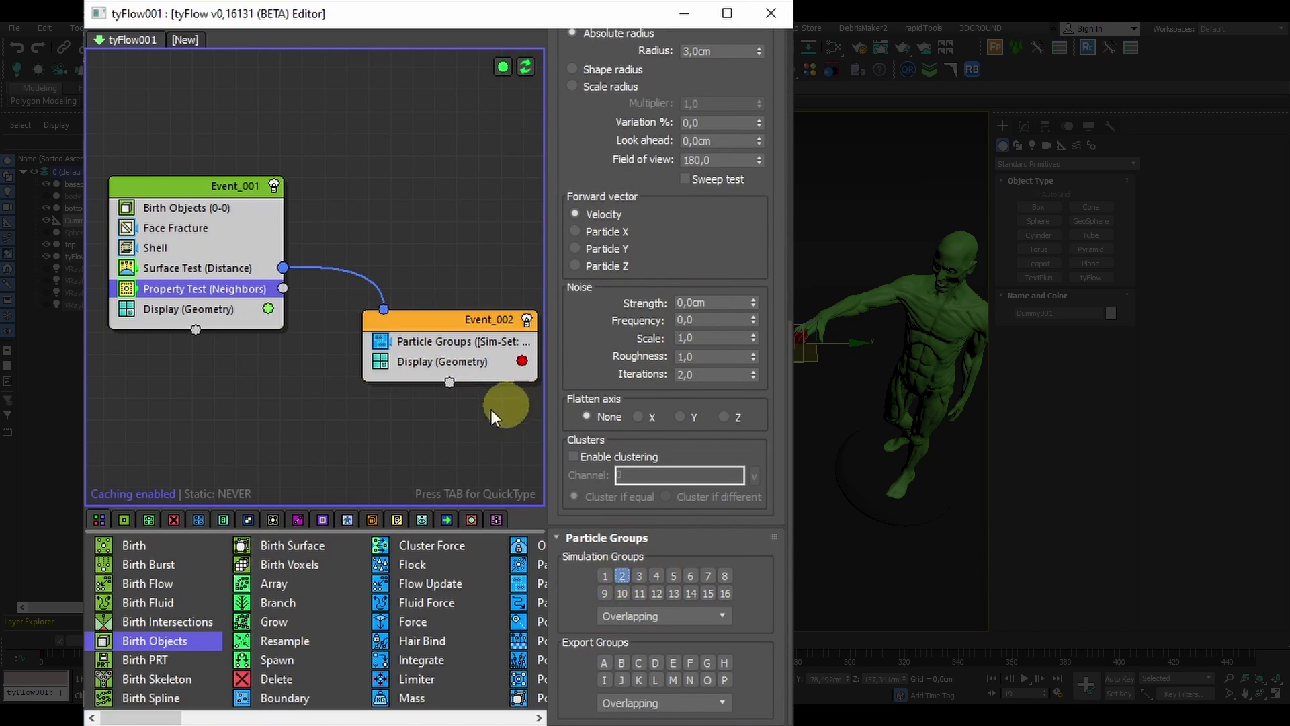
Step: Connect the Property Test output to Event_002 and scrub the timeline to check how the effect spreads up the arm
middle_drag(460, 410, 451, 408)
click(274, 287)
drag(274, 288, 394, 307)
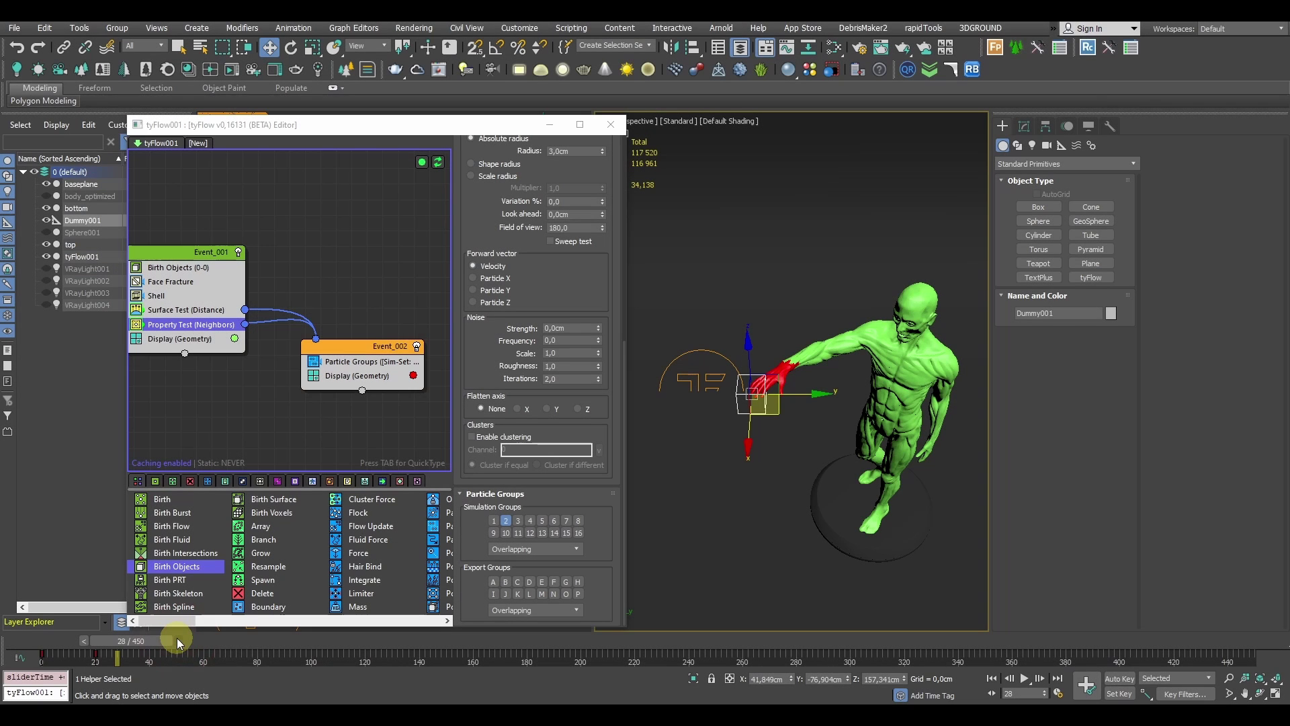
drag(176, 638, 191, 638)
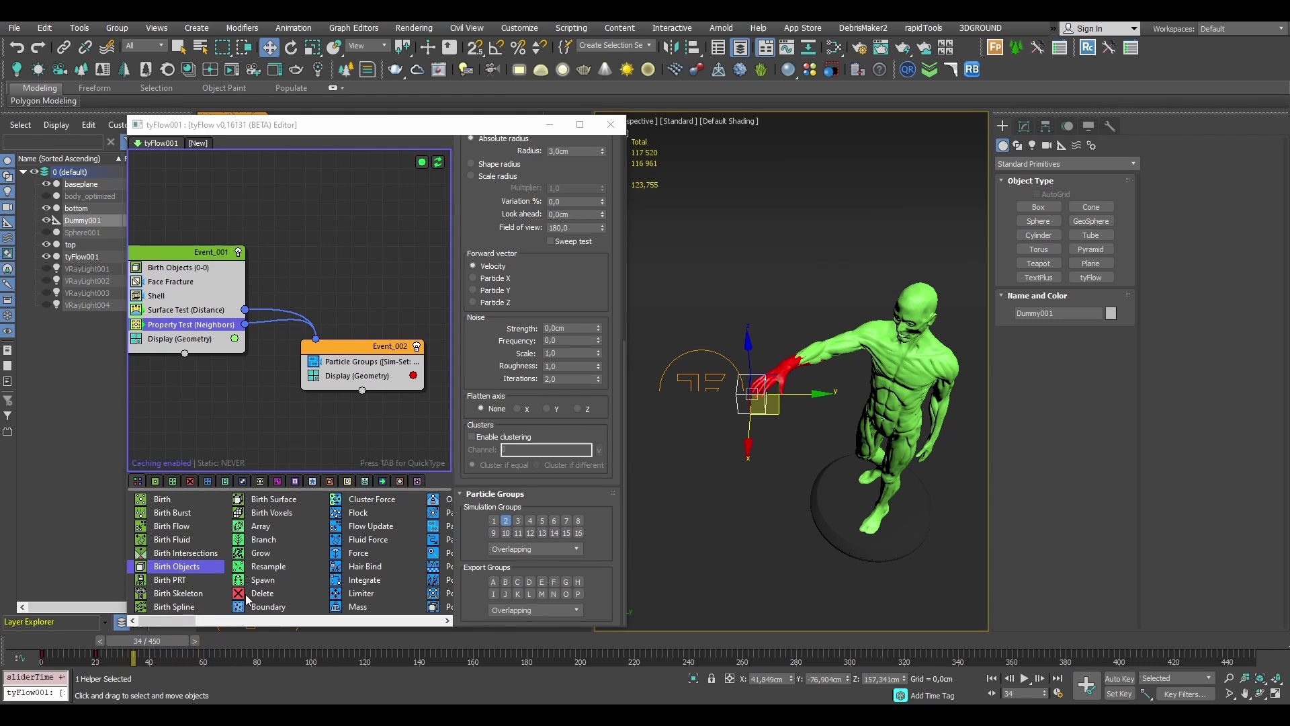
click(198, 640)
click(201, 640)
click(204, 640)
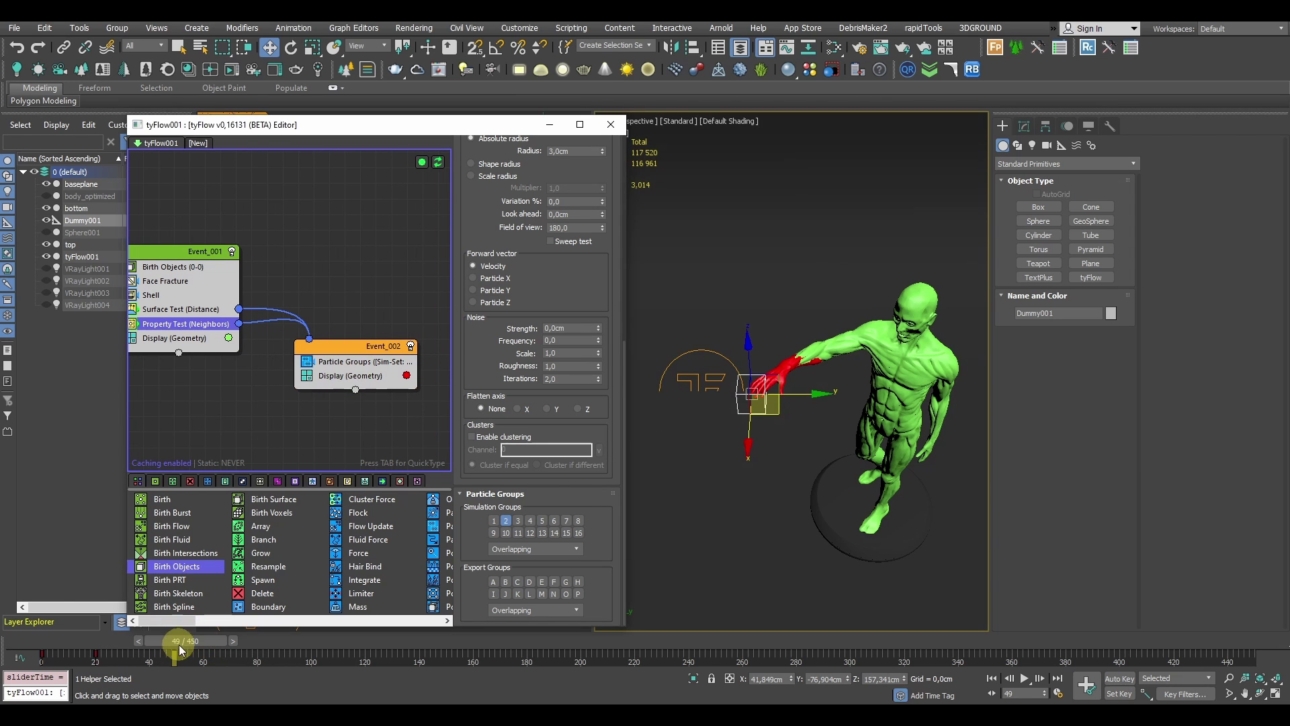
Step: Set the neighbor test's absolute radius to 5 cm and scrub the timeline to compare how fast the effect spreads over the body
drag(180, 643, 367, 644)
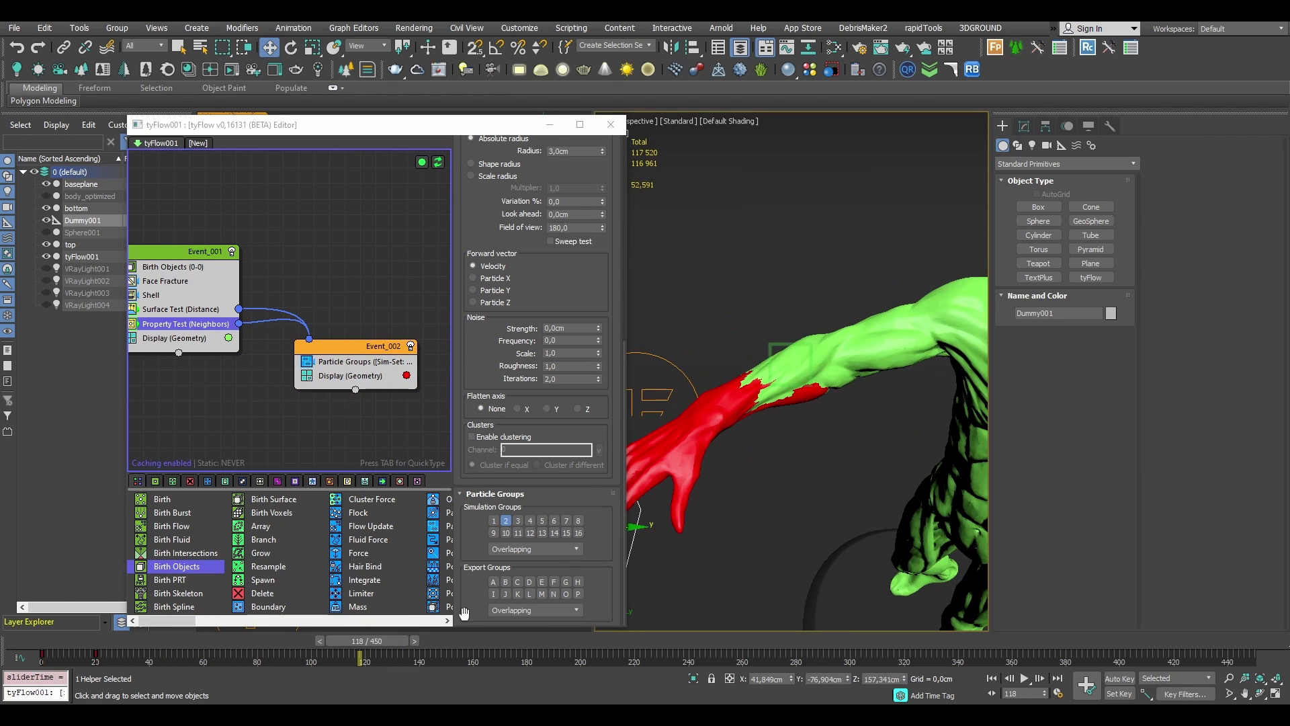
drag(465, 651, 452, 648)
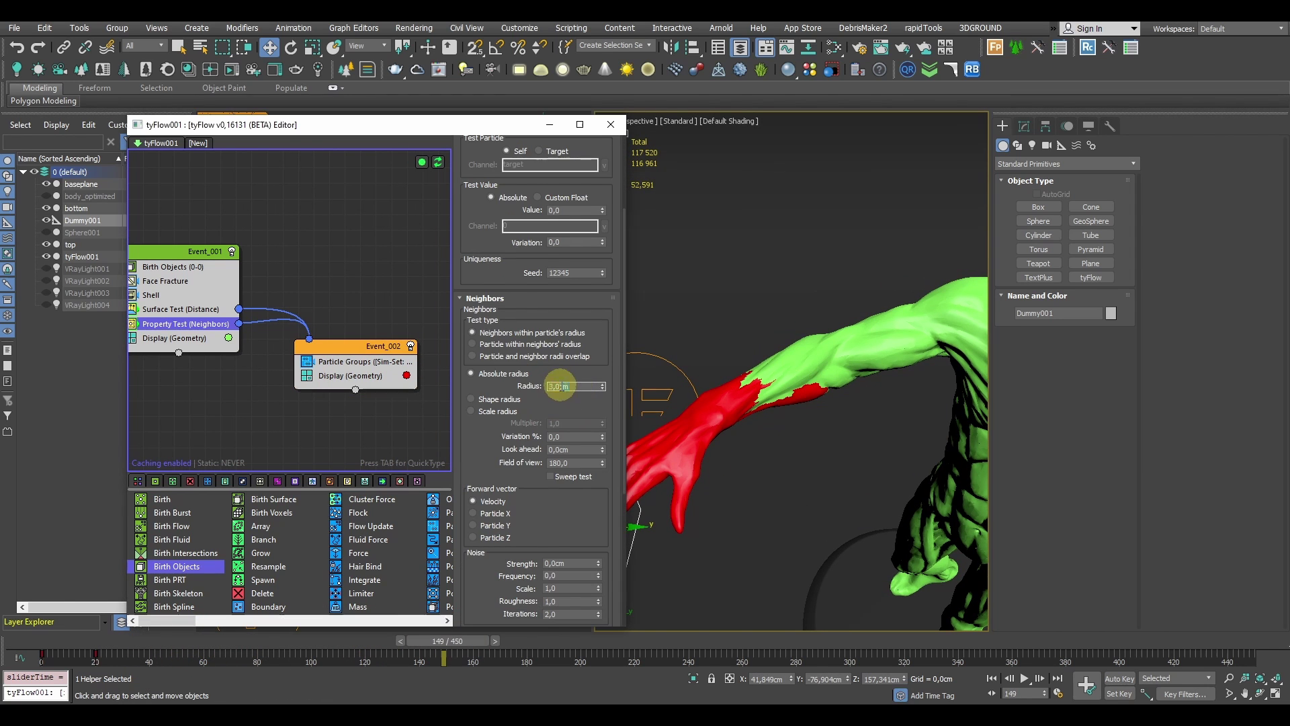
drag(569, 386, 504, 384)
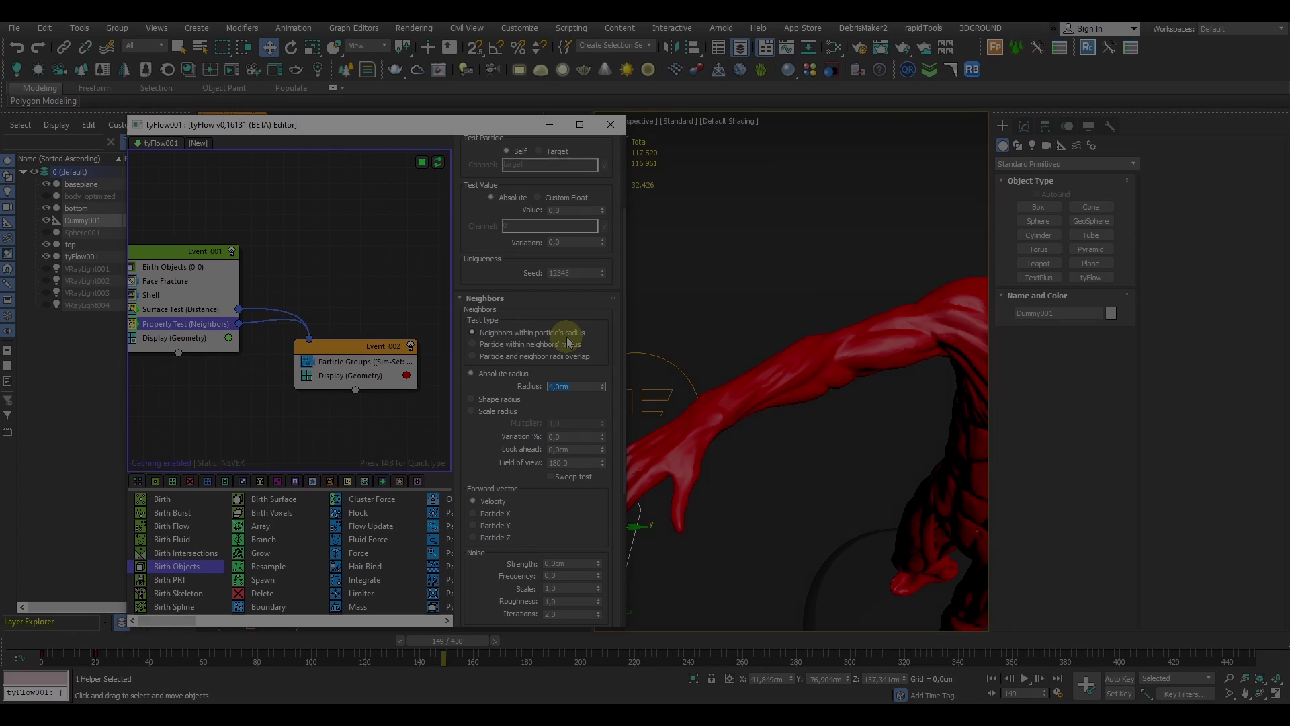
key(Return)
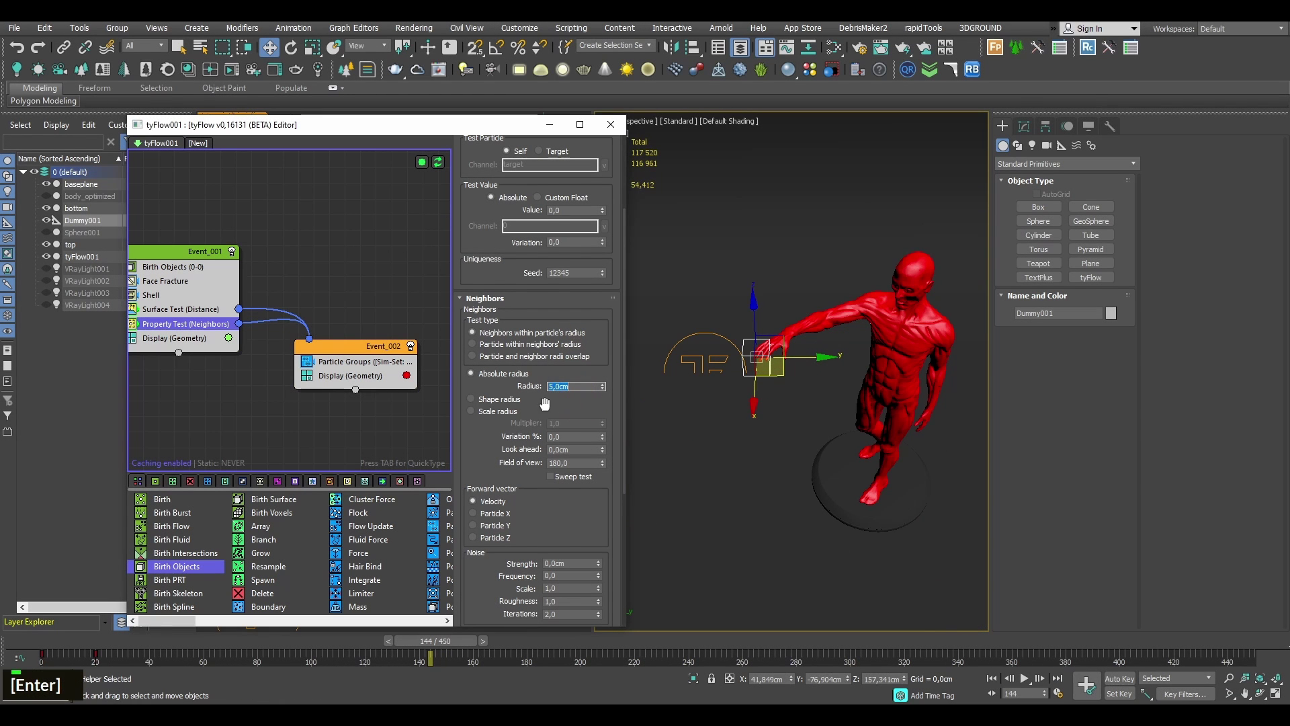
drag(300, 641, 261, 641)
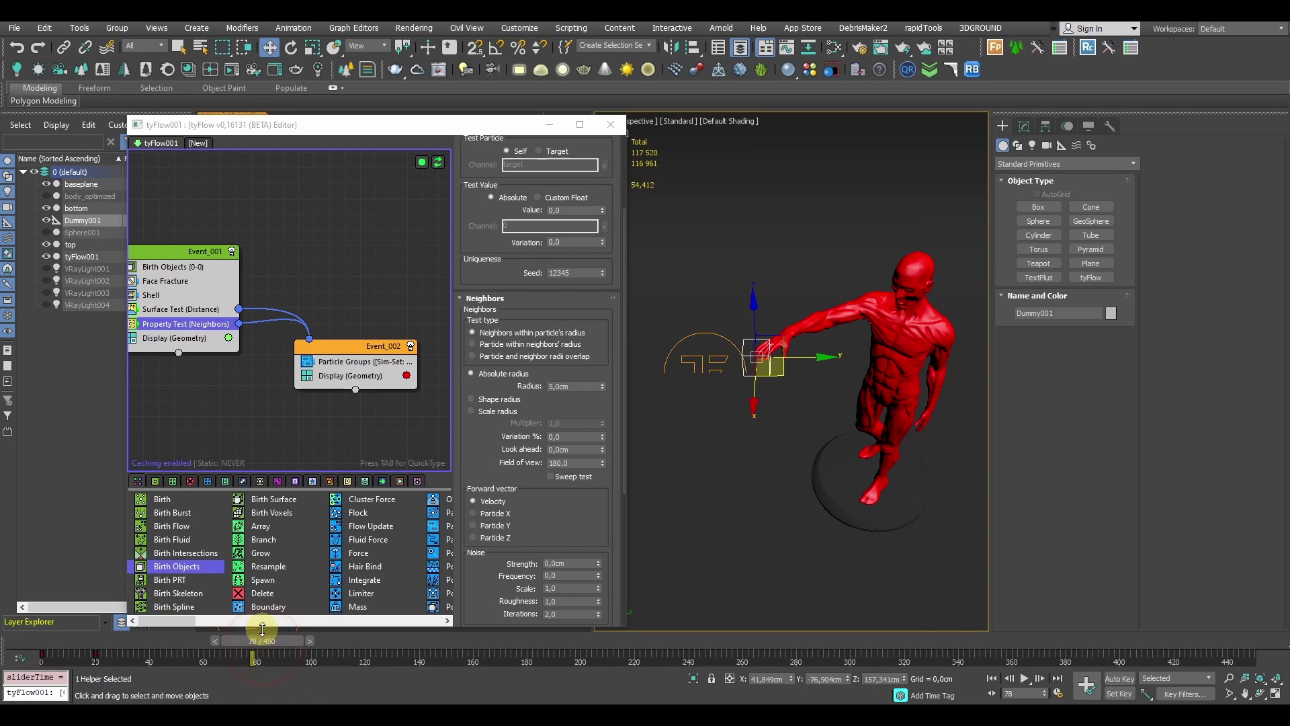
drag(180, 647, 131, 644)
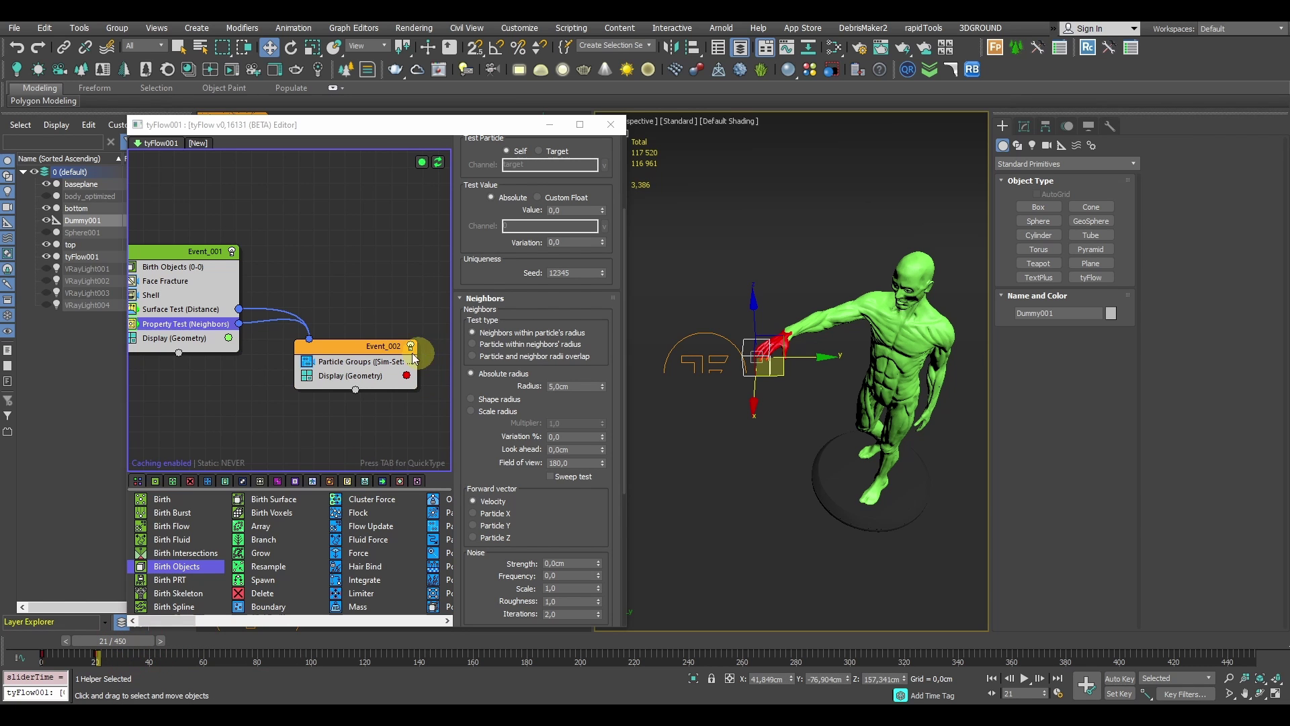
Step: Create a Wind space warp on the ground in front of the figure's base
click(378, 289)
middle_drag(361, 330, 355, 286)
click(1077, 145)
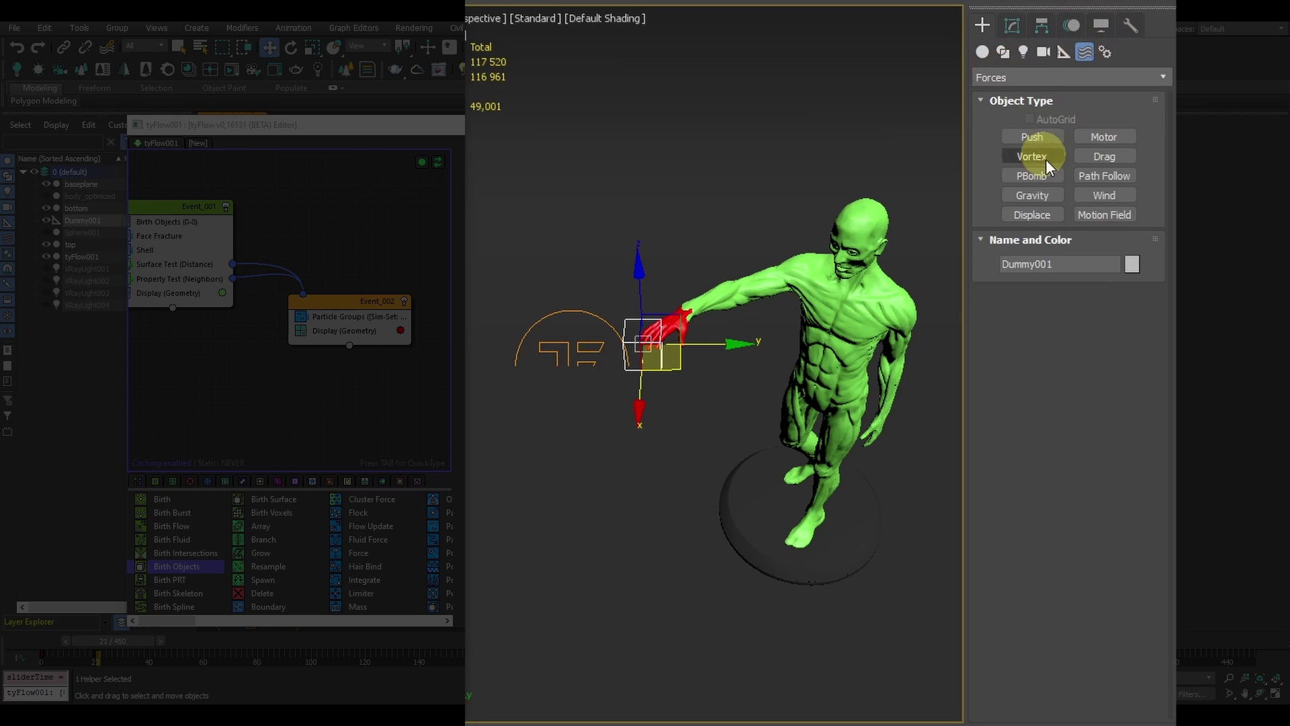
click(1104, 195)
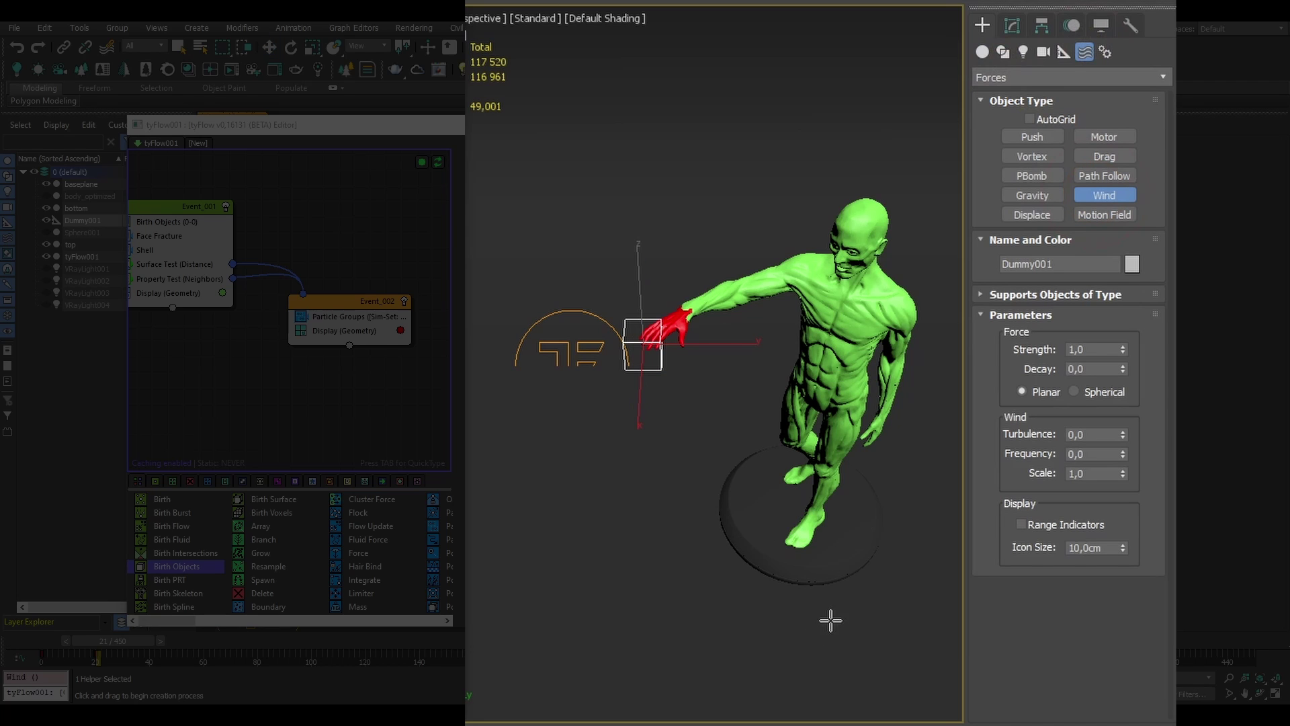
drag(830, 620, 672, 500)
Step: Rotate the Wind so it blows diagonally upward past the figure and reposition it in front of the base
key(w)
key(e)
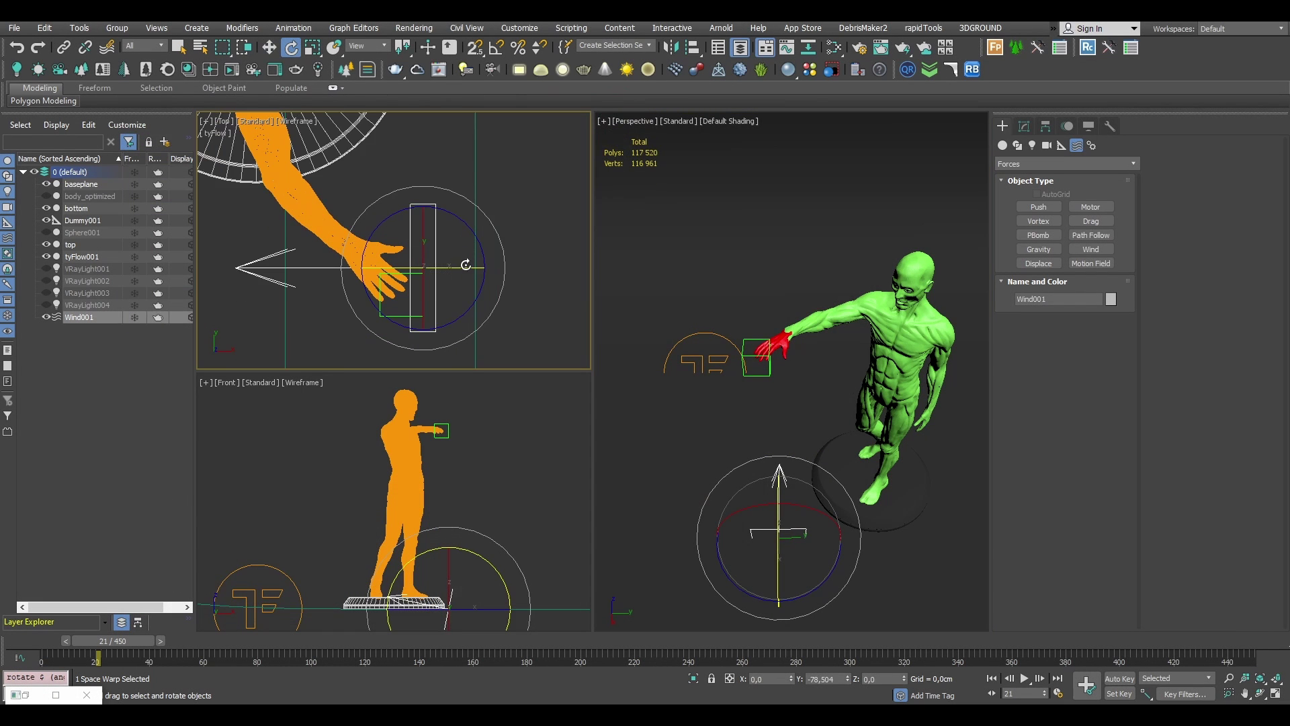
mouse_move(465, 267)
mouse_down()
mouse_move(444, 271)
mouse_move(457, 271)
mouse_up()
drag(399, 208, 535, 133)
key(w)
middle_drag(526, 165, 512, 175)
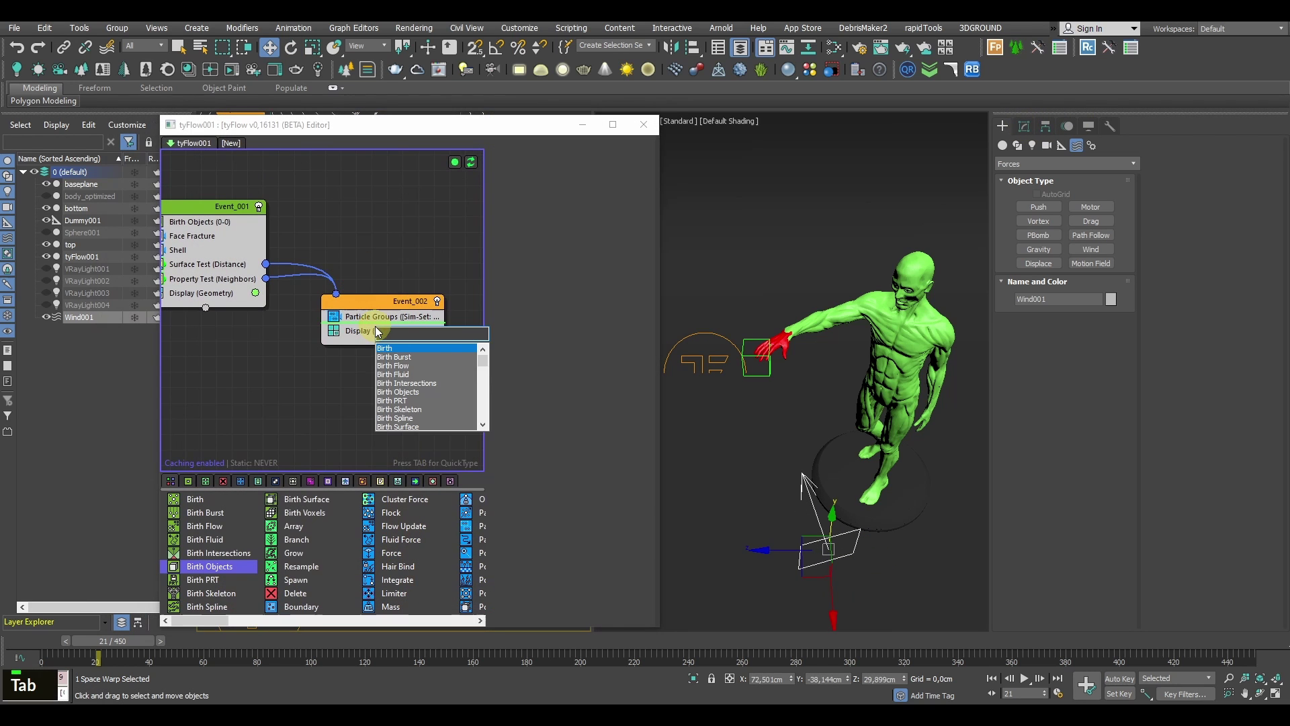
Step: Add a Force operator to Event_002 between Particle Groups and Display
text(foc)
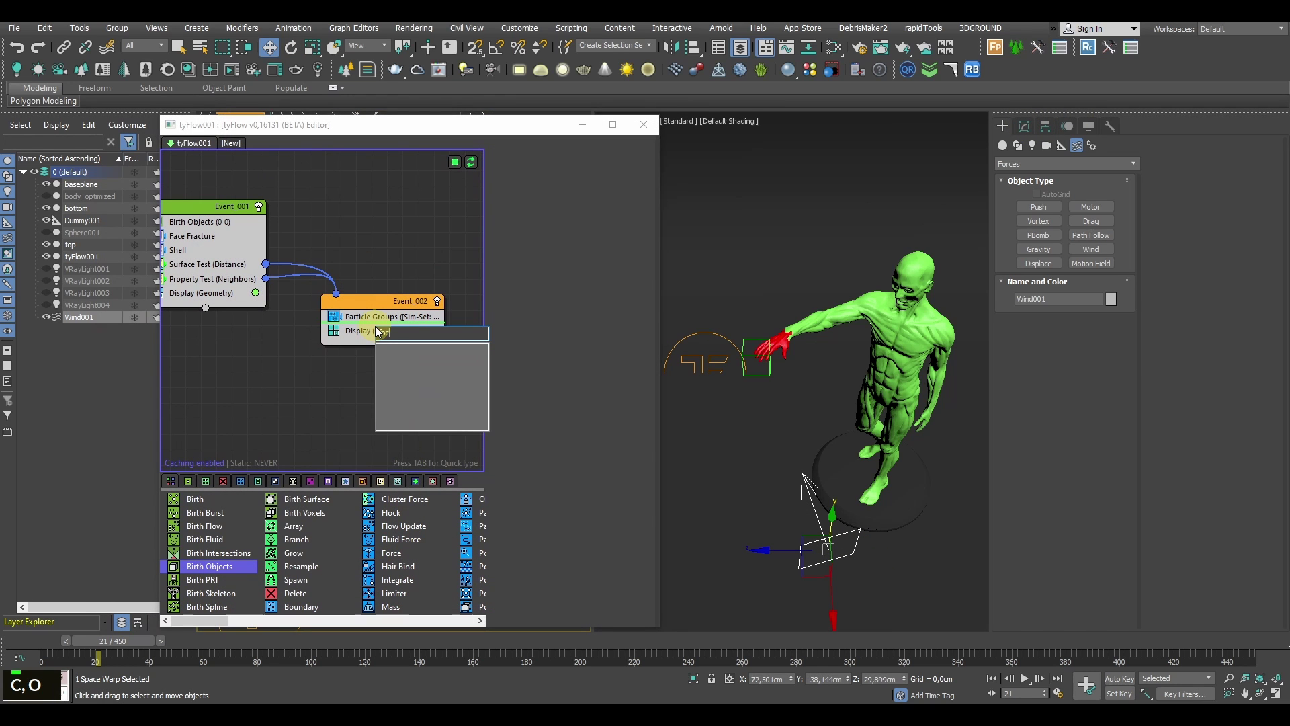
key(BackSpace)
text(rc)
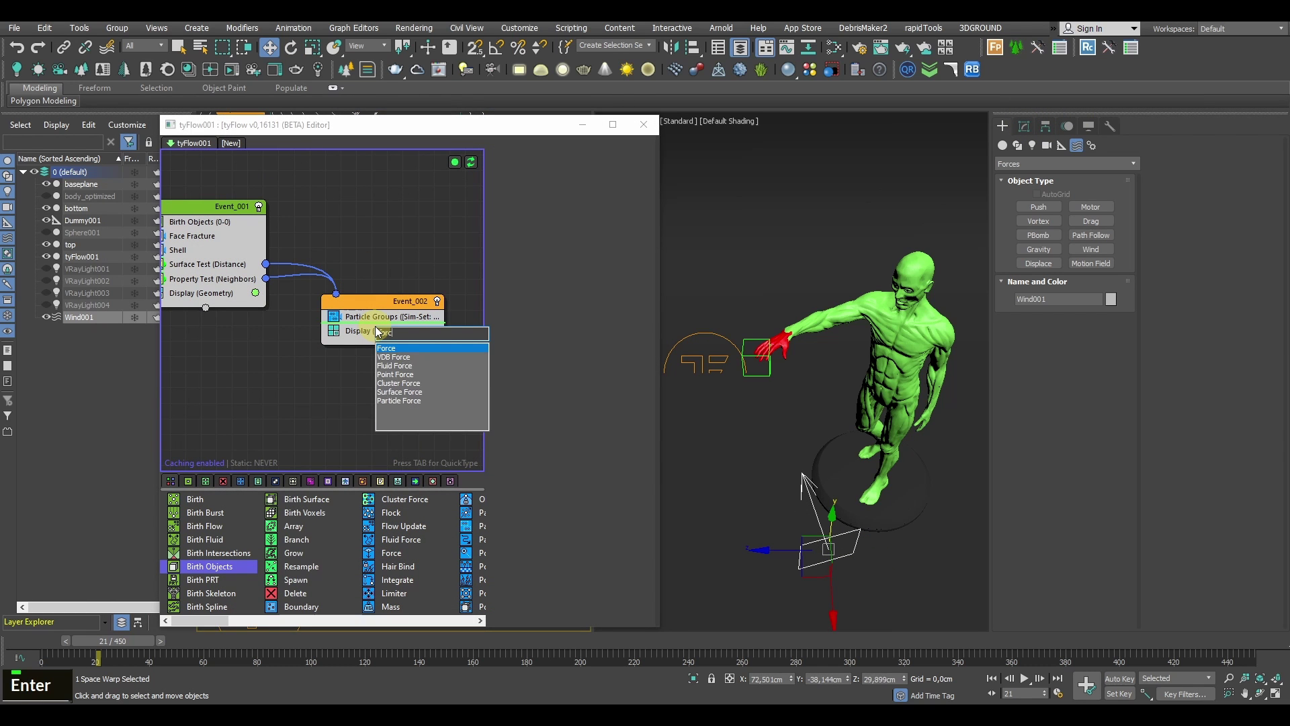
key(Return)
middle_drag(377, 324, 318, 319)
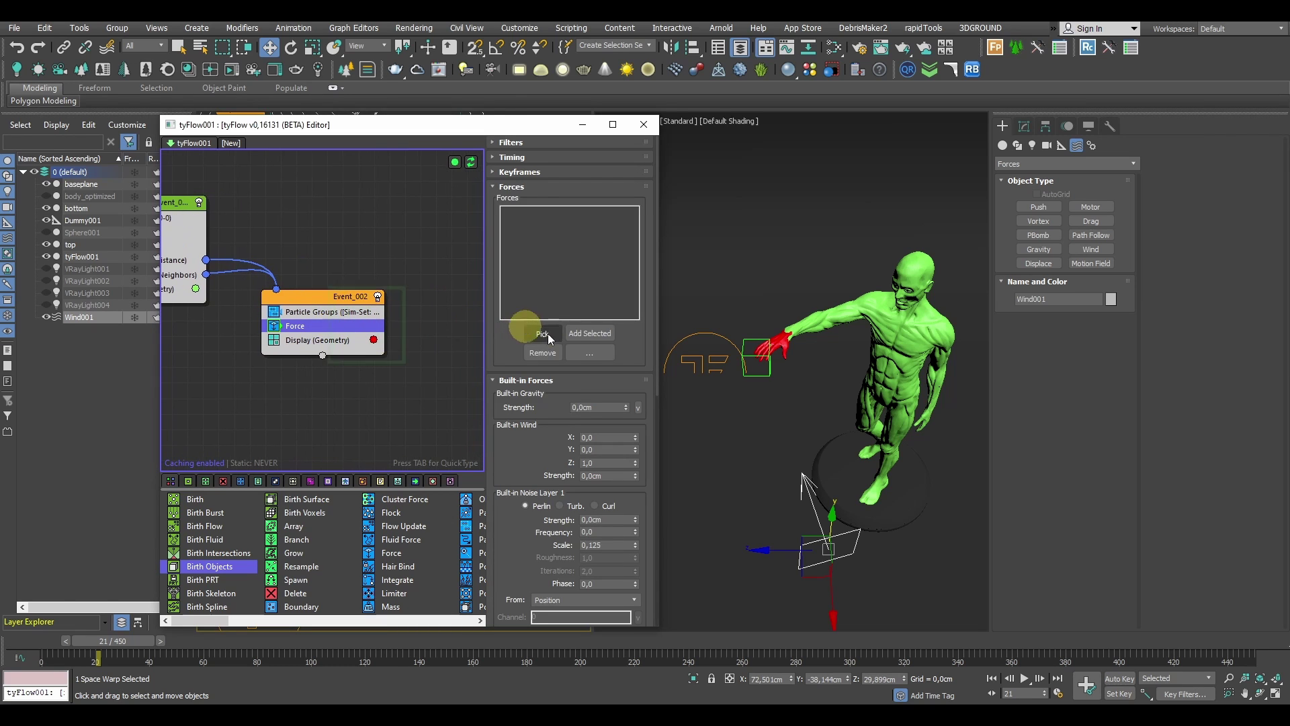
Step: Assign Wind001 to the Force operator and scrub the timeline to check how the fragments blow away
click(594, 336)
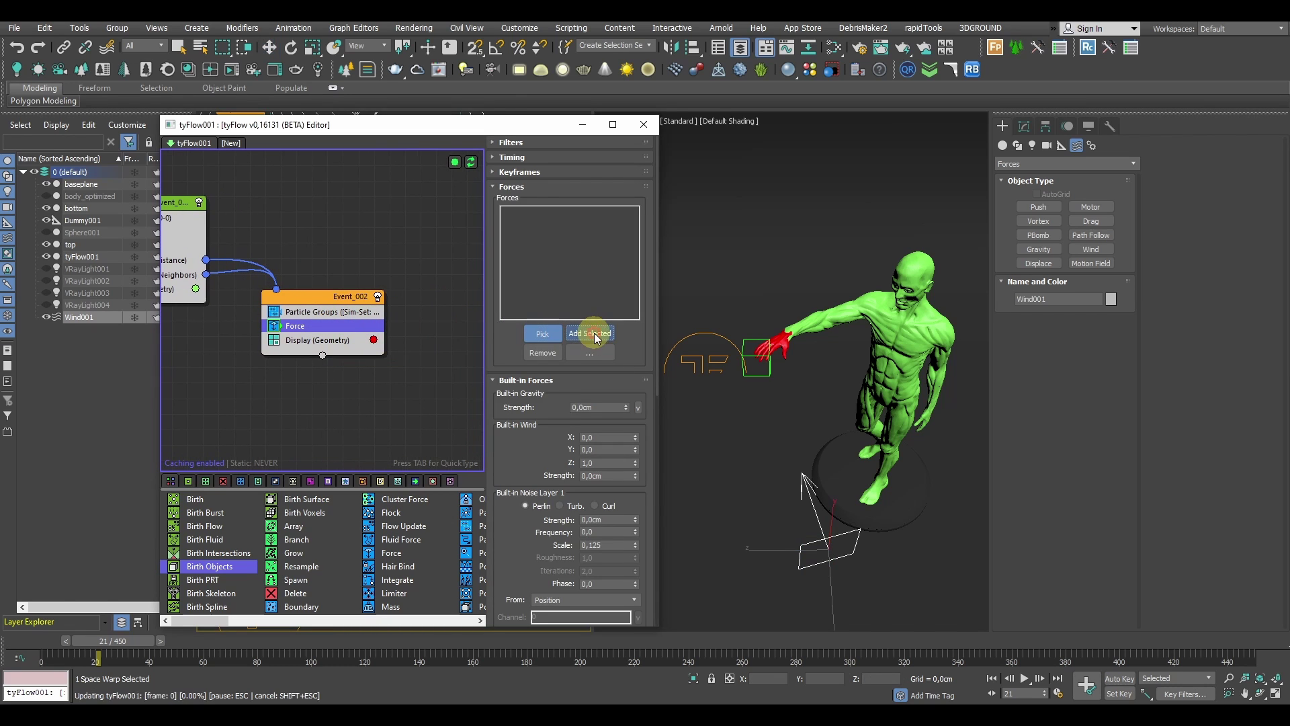
click(548, 334)
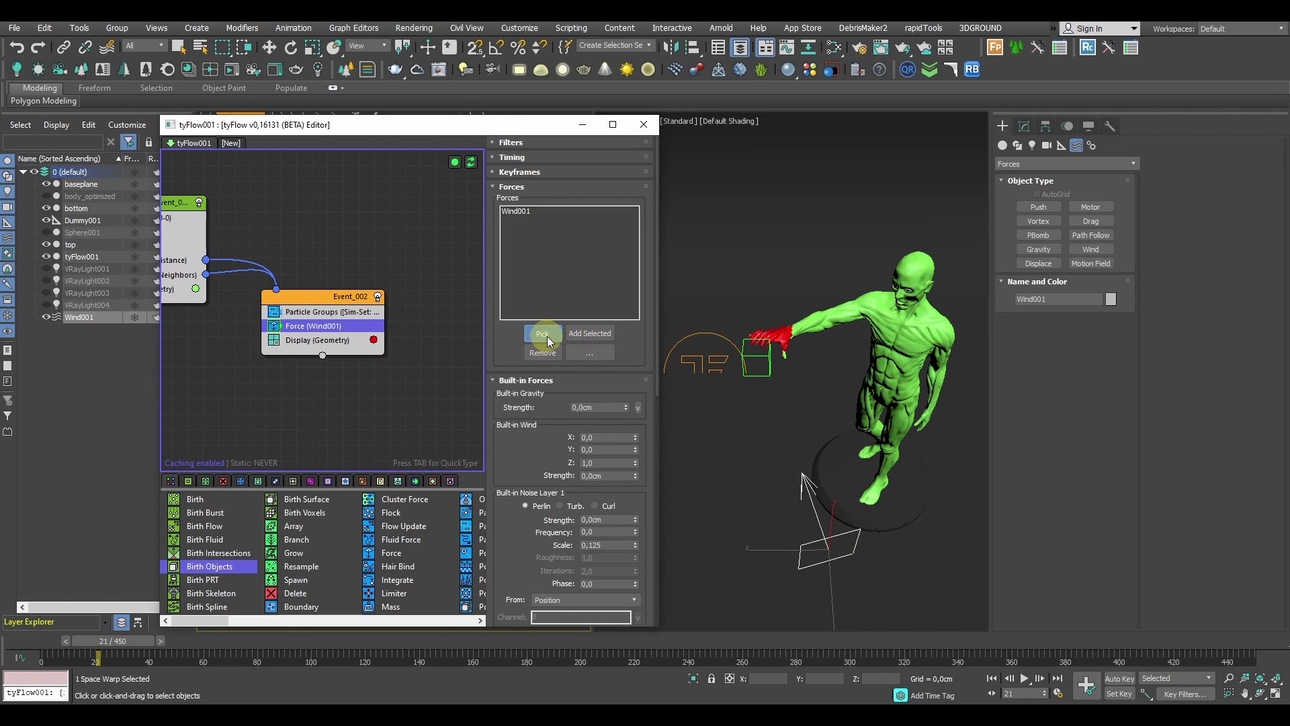
click(421, 380)
click(340, 328)
drag(134, 643, 151, 646)
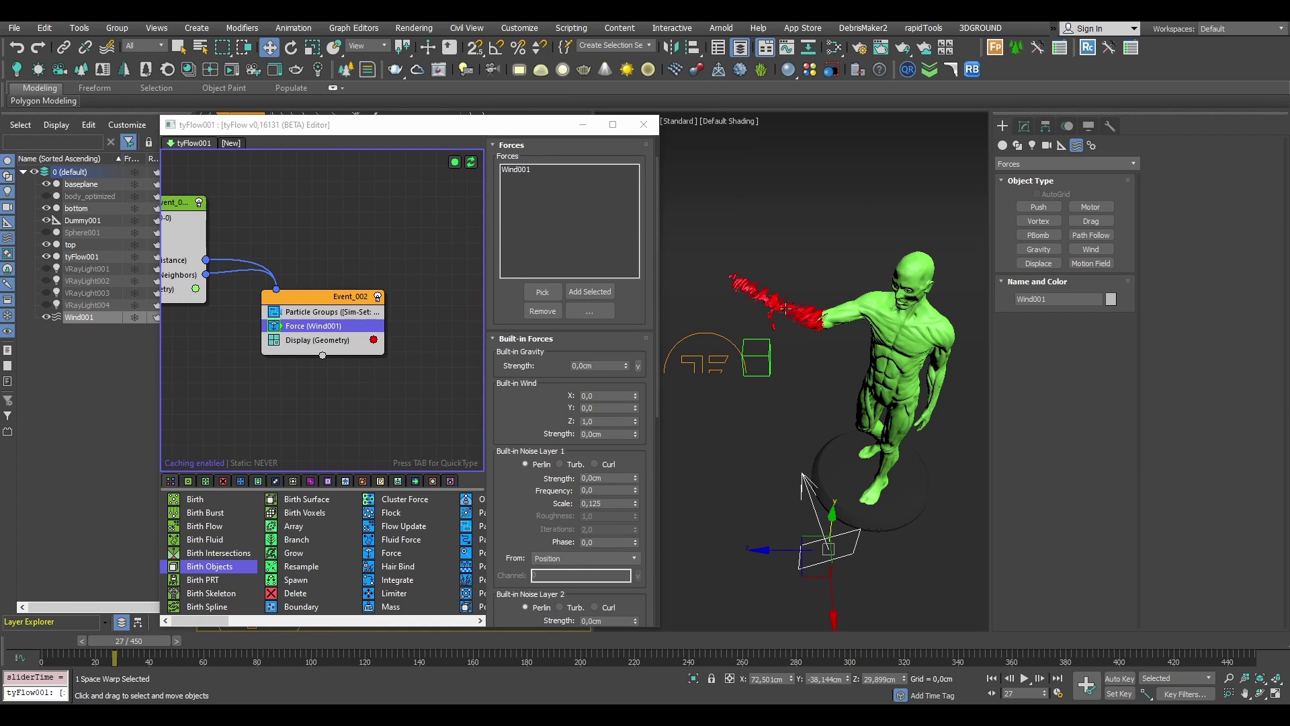
drag(144, 644, 101, 644)
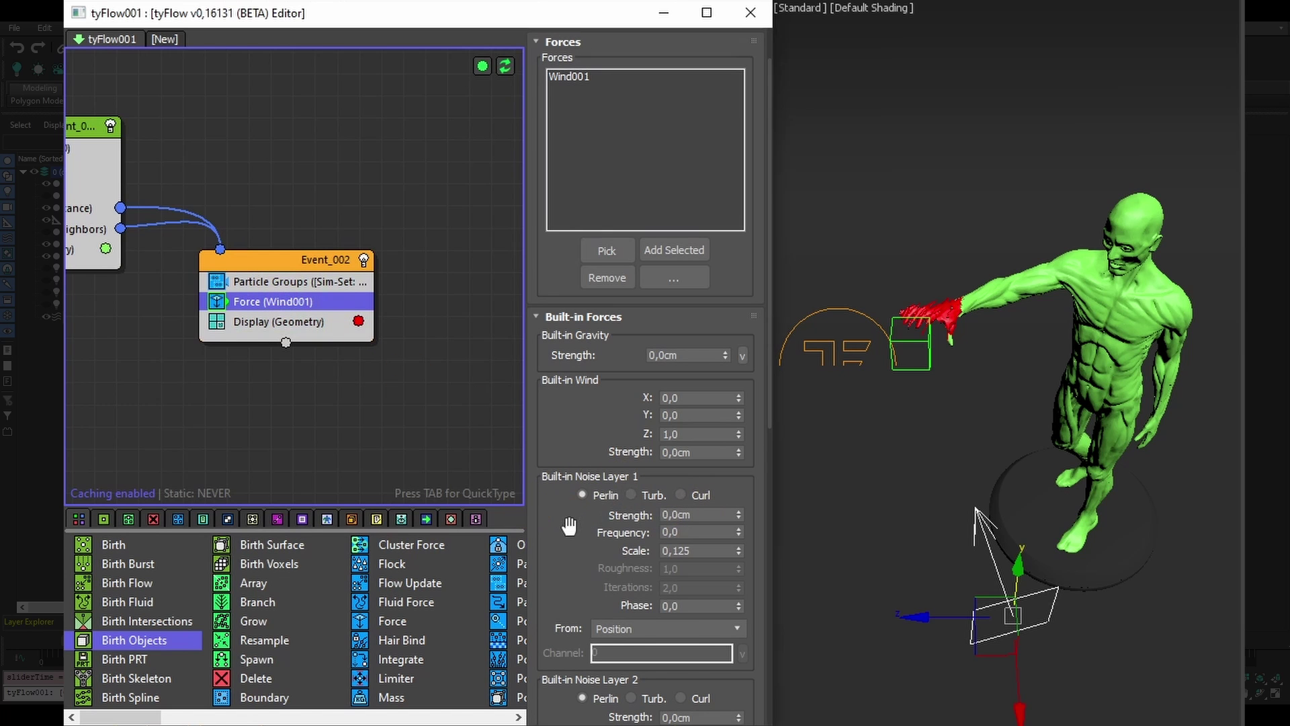
Step: Switch the Force operator's built-in noise layer 1 to turbulence and set its strength to 0.8 cm
drag(569, 526, 572, 491)
click(655, 462)
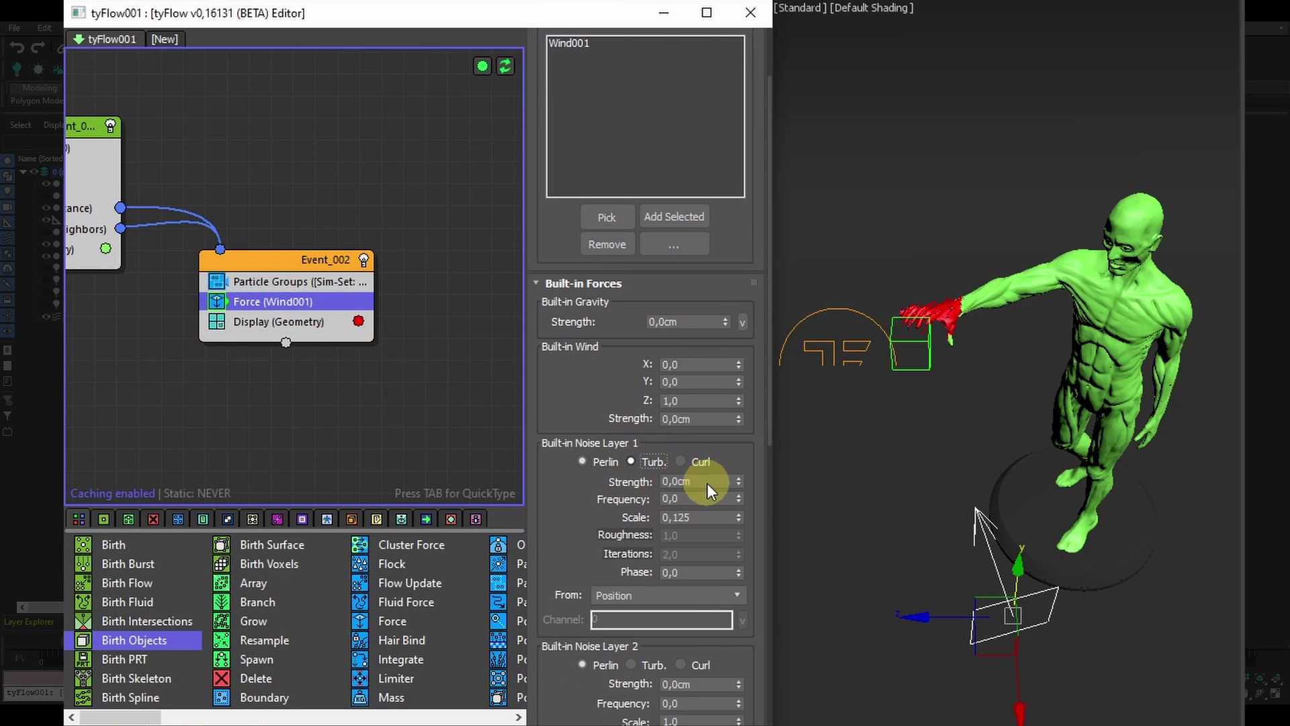
drag(707, 483, 601, 476)
text(0,5)
key(Return)
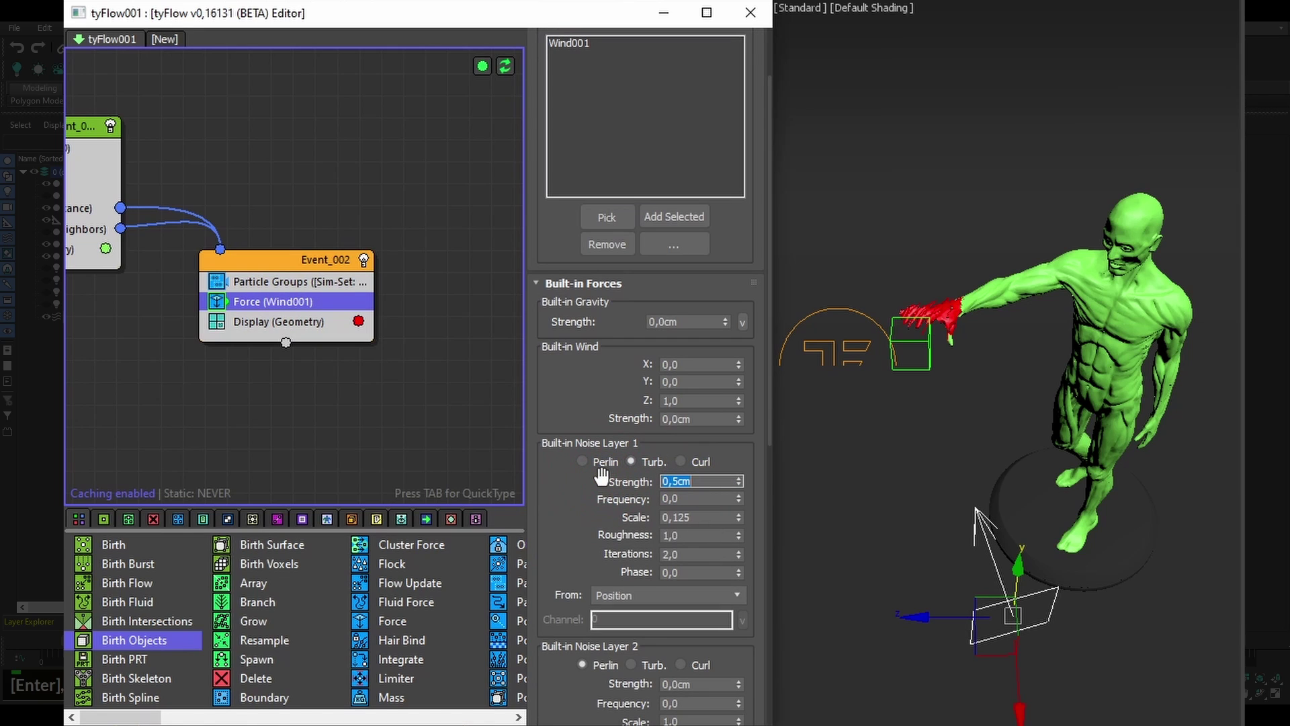
click(679, 481)
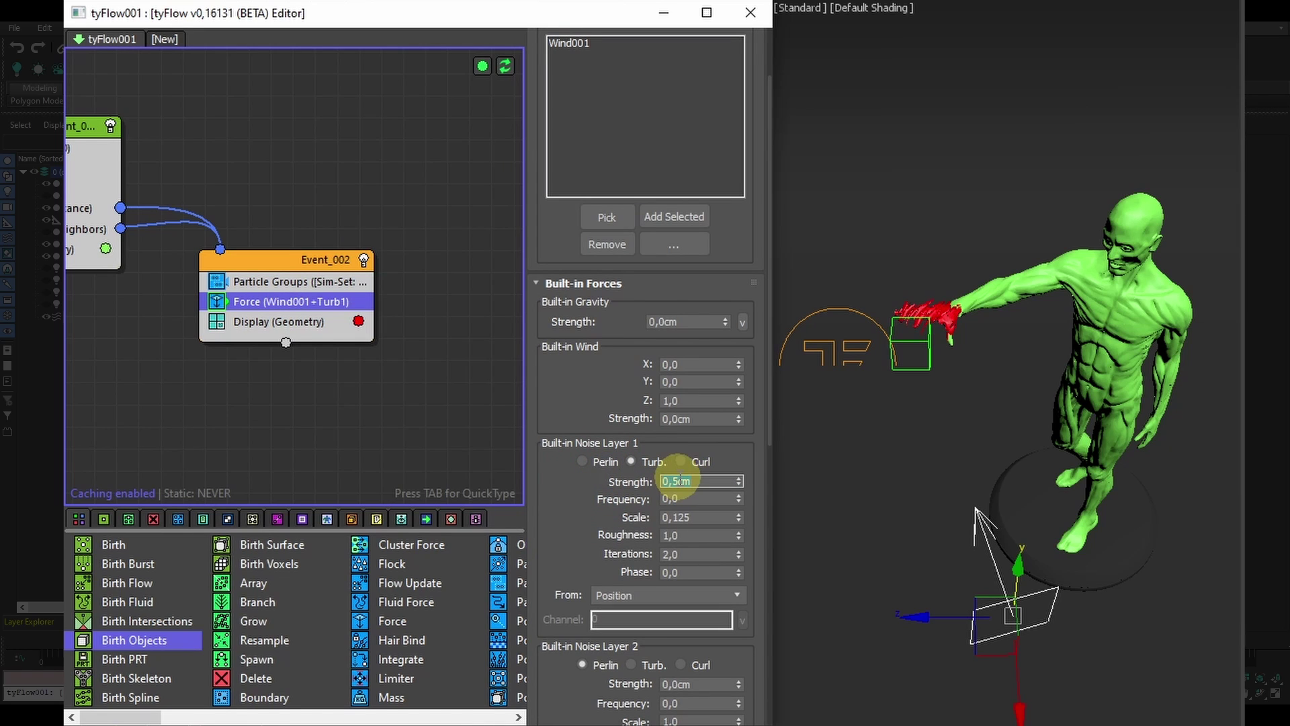
key(Return)
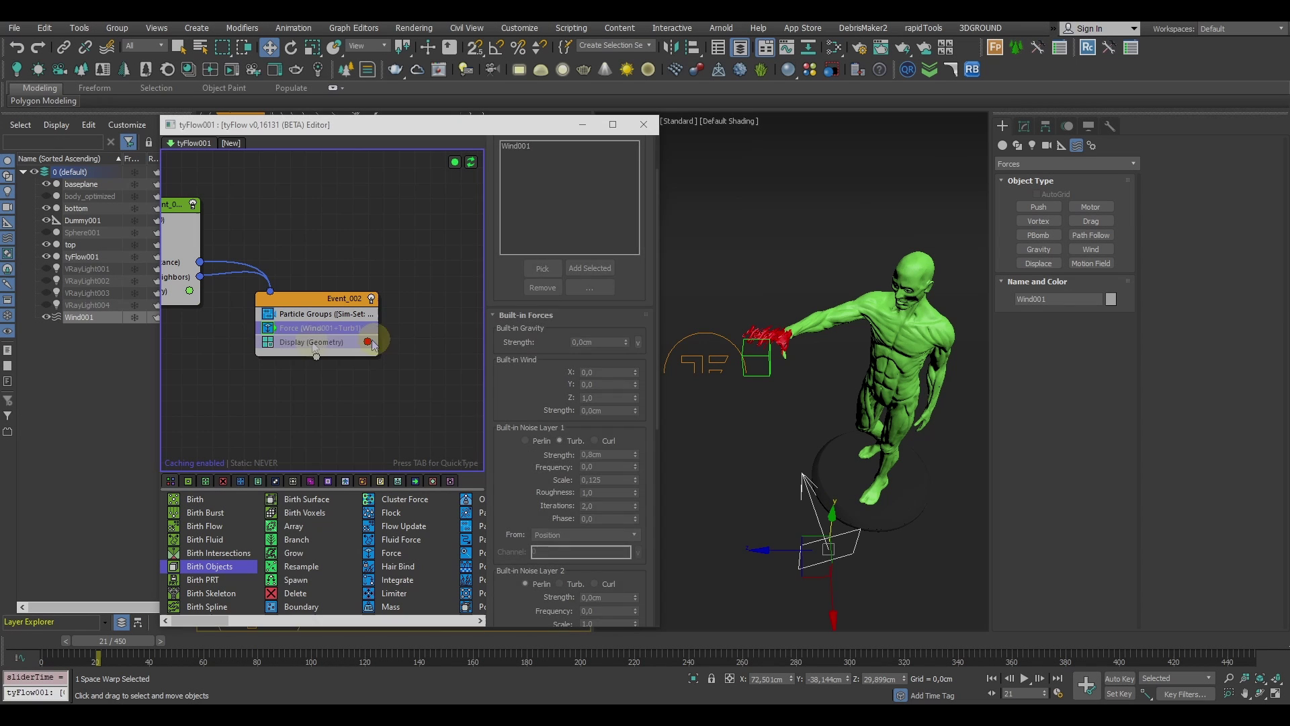
Step: Add a Rotation operator to Event_002 between Force and Display
click(316, 343)
key(Tab)
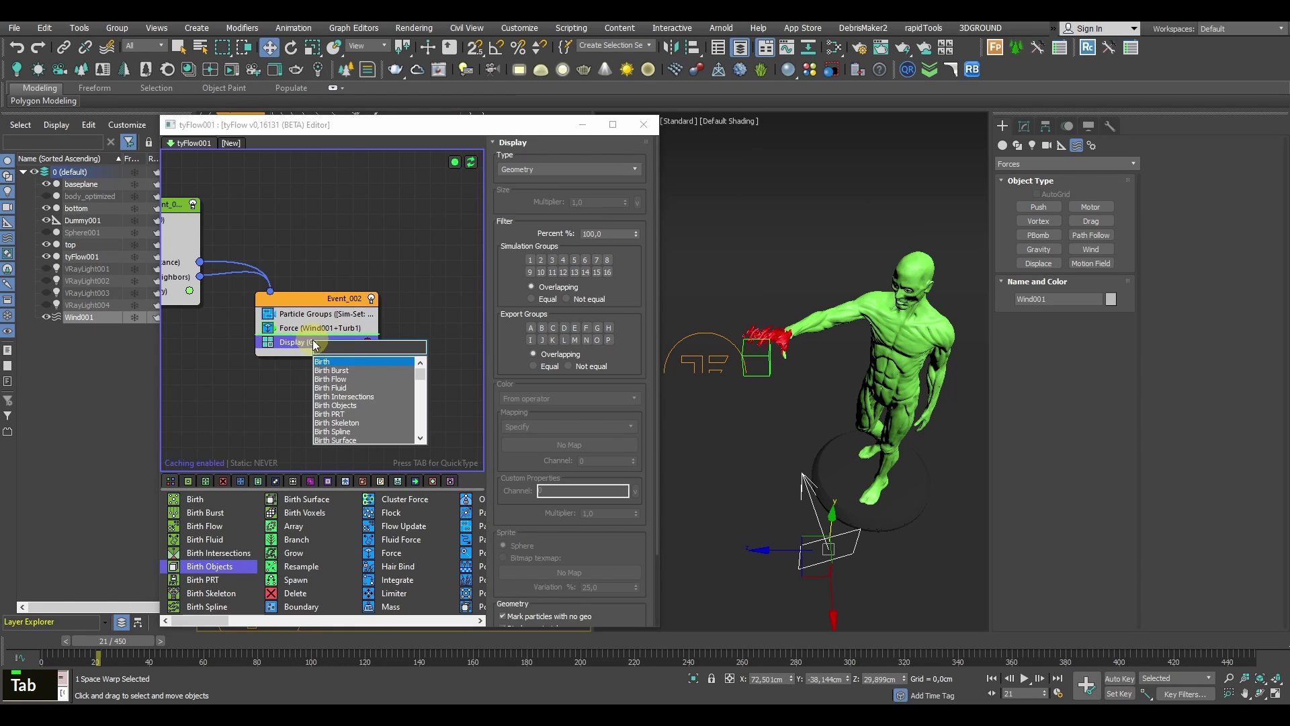
text(rota)
key(Return)
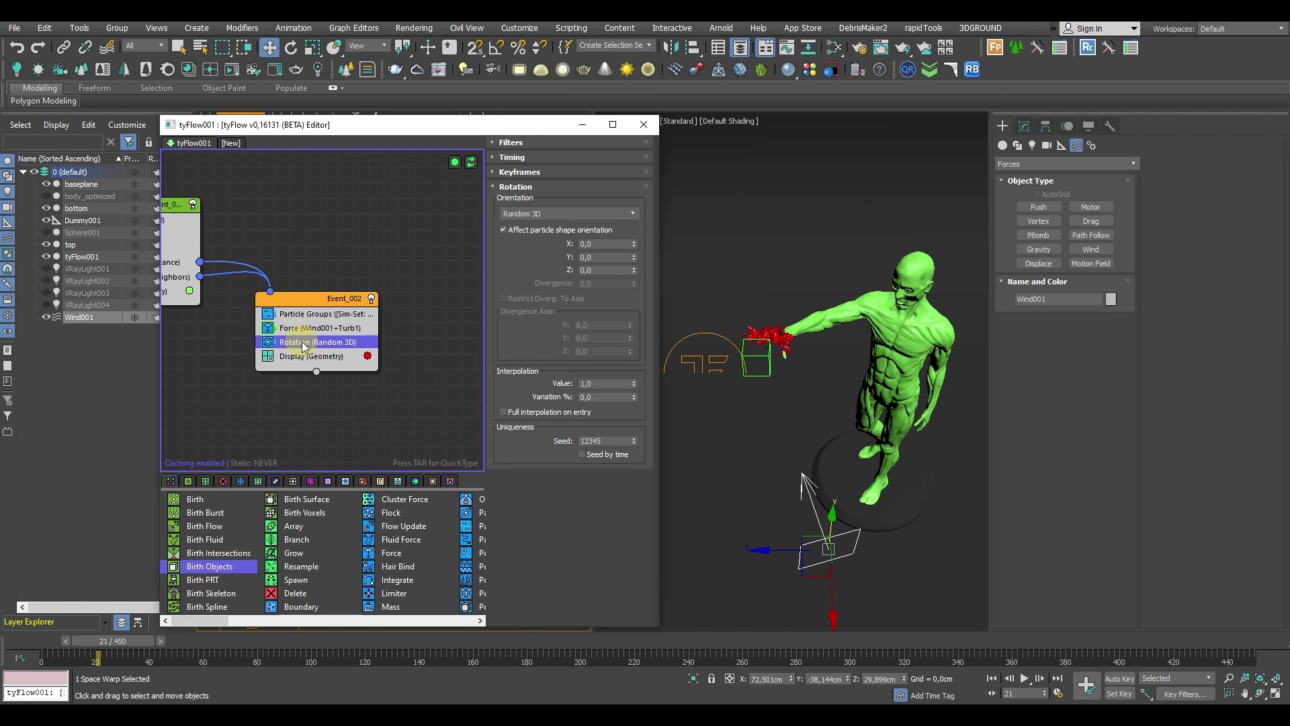
click(310, 348)
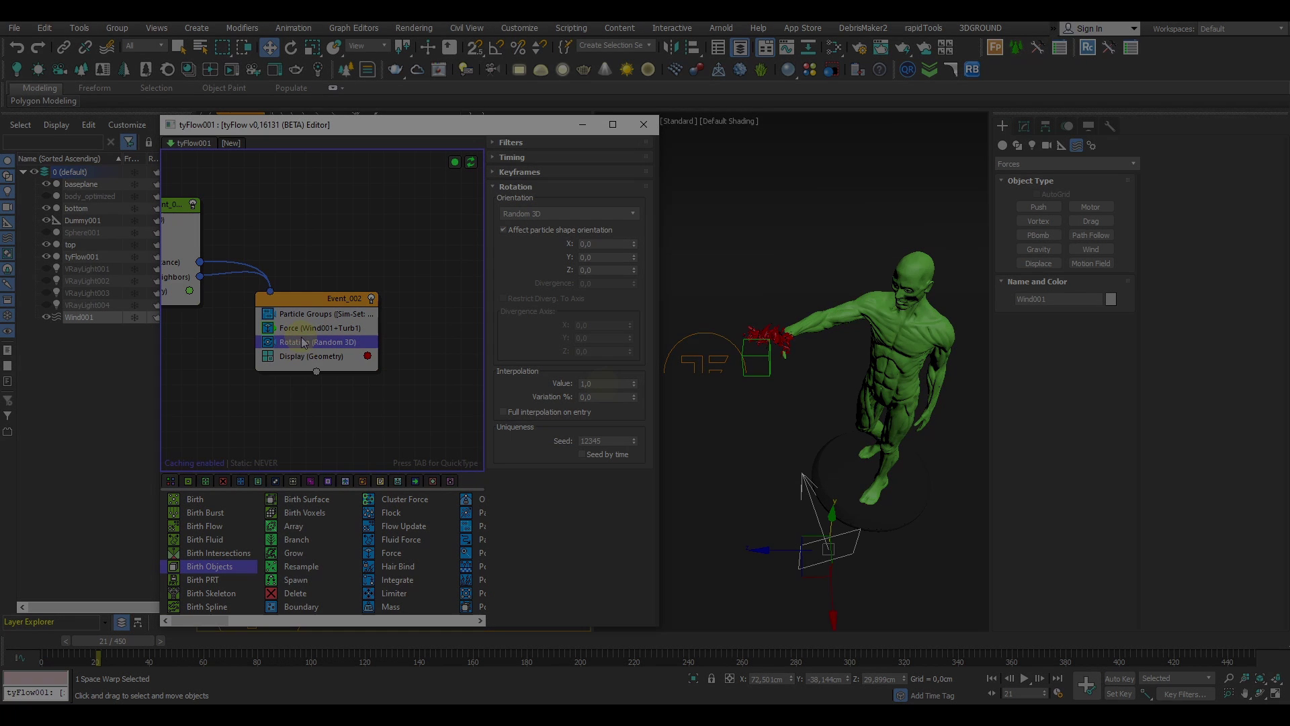
Step: Set the Rotation operator's interpolation value to 0.1
click(601, 382)
double_click(690, 476)
text(0,5)
key(Return)
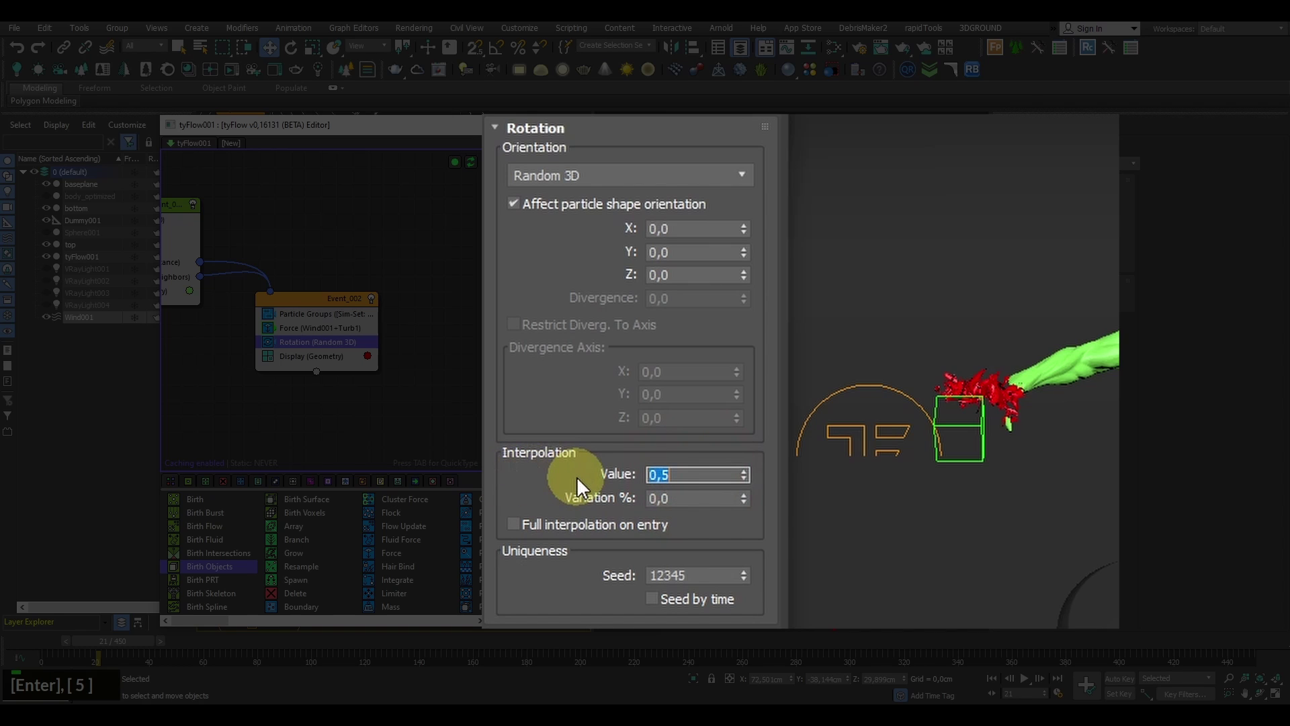
text(,1)
key(Return)
Step: Add a Spin operator to Event_002 between Rotation and Display
click(304, 357)
key(Tab)
text(spin)
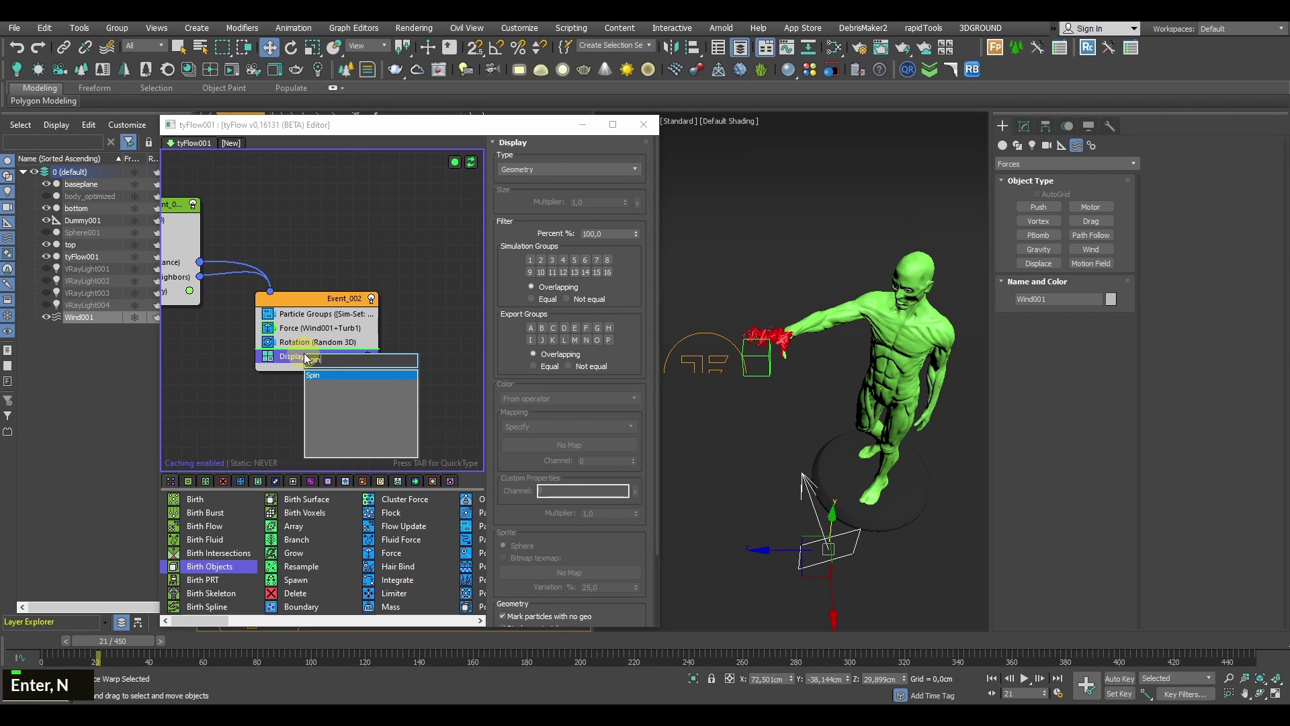
key(Return)
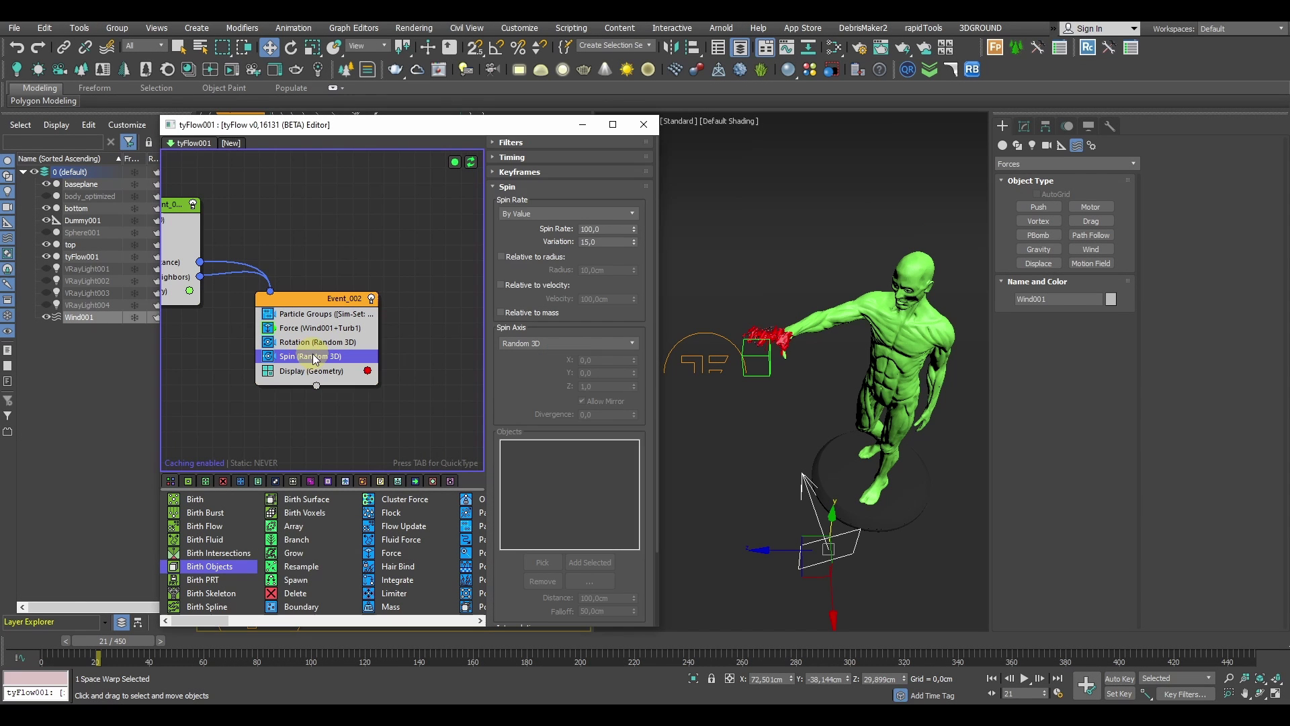
Step: Set the Spin operator's spin rate to 80 and scrub the timeline to check the tumbling fragments
click(591, 228)
text(80)
key(Return)
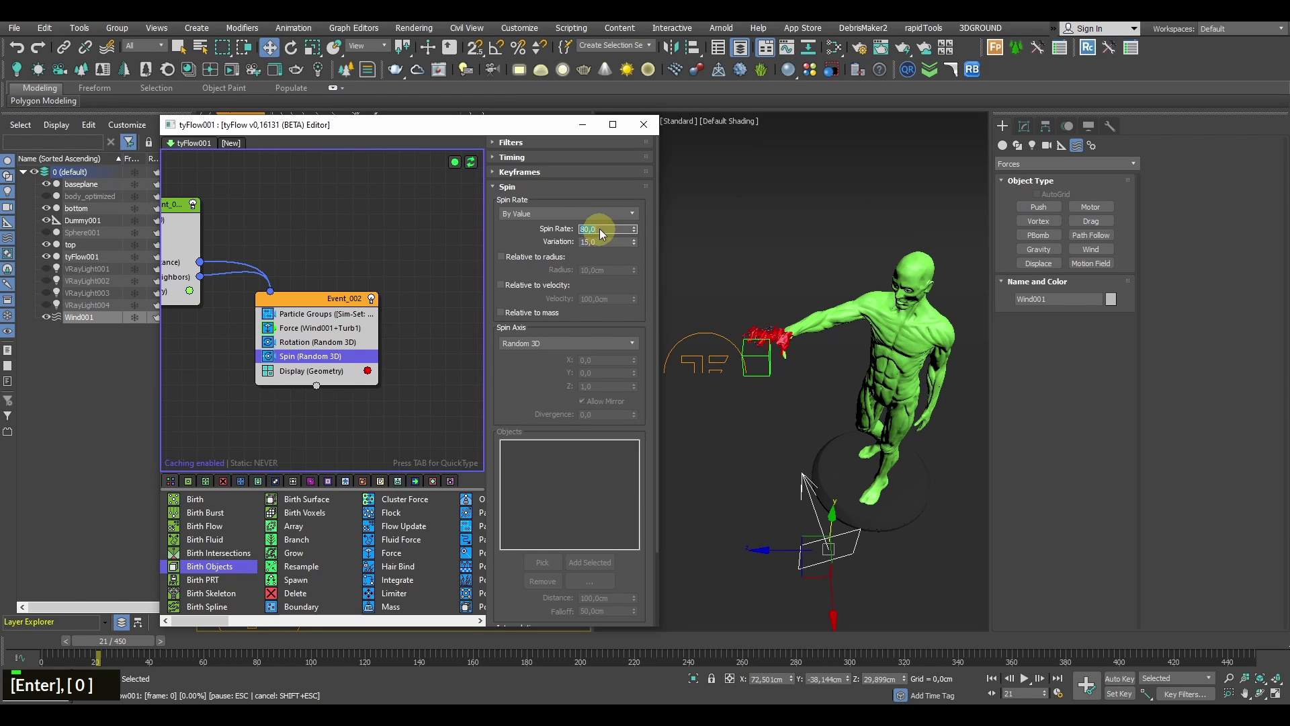
click(600, 233)
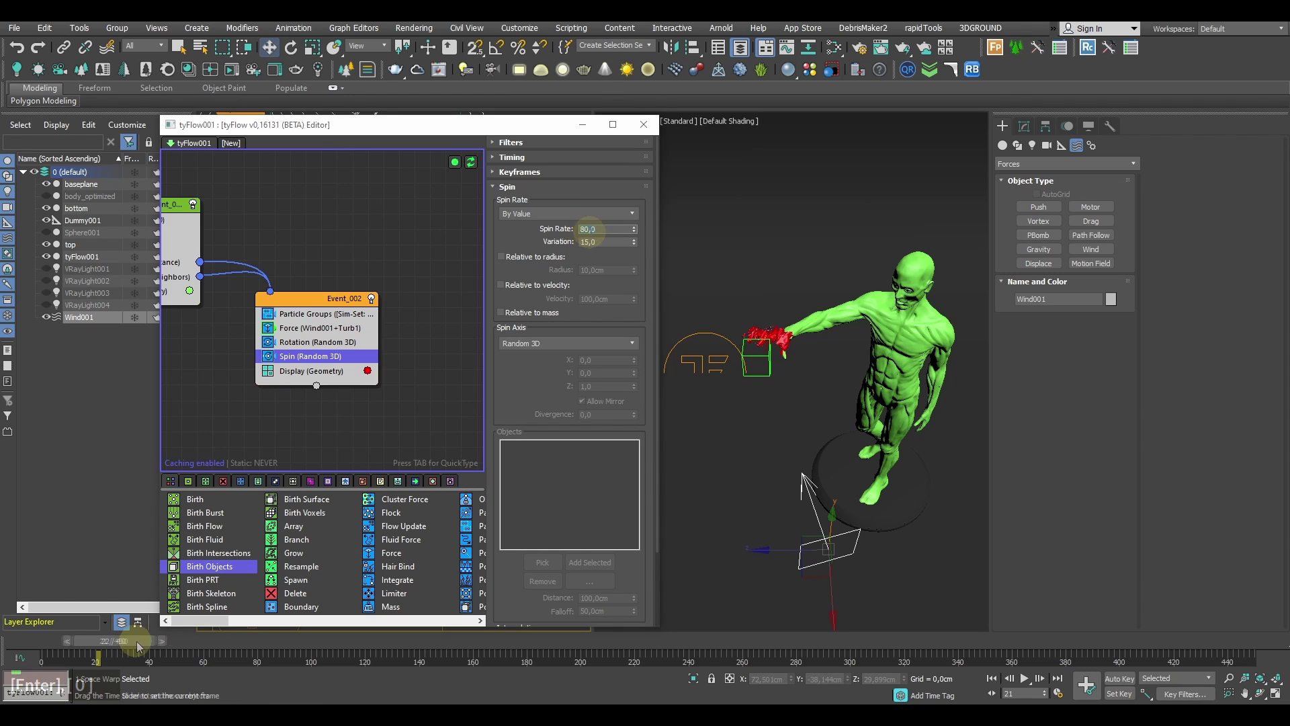
drag(134, 641, 211, 642)
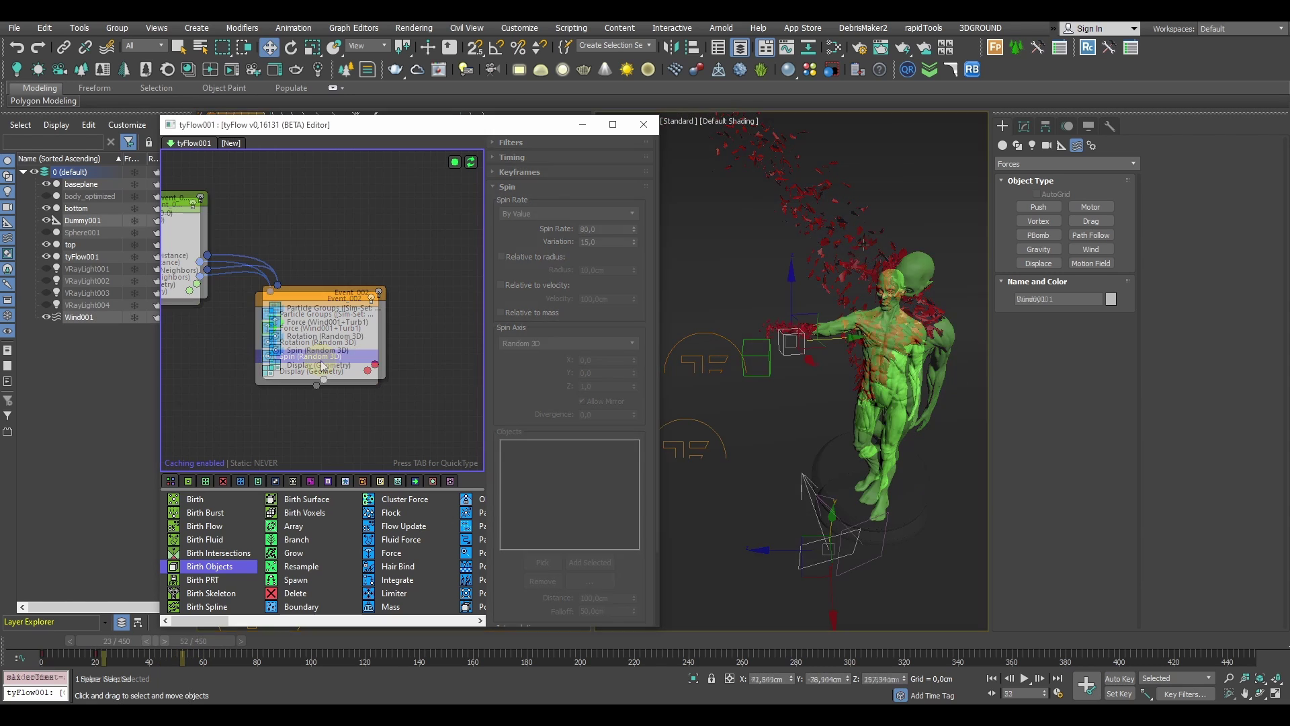
Step: Add a Time Test above Display in Event_002 with a test value of 15 and a variation of 5
key(Tab)
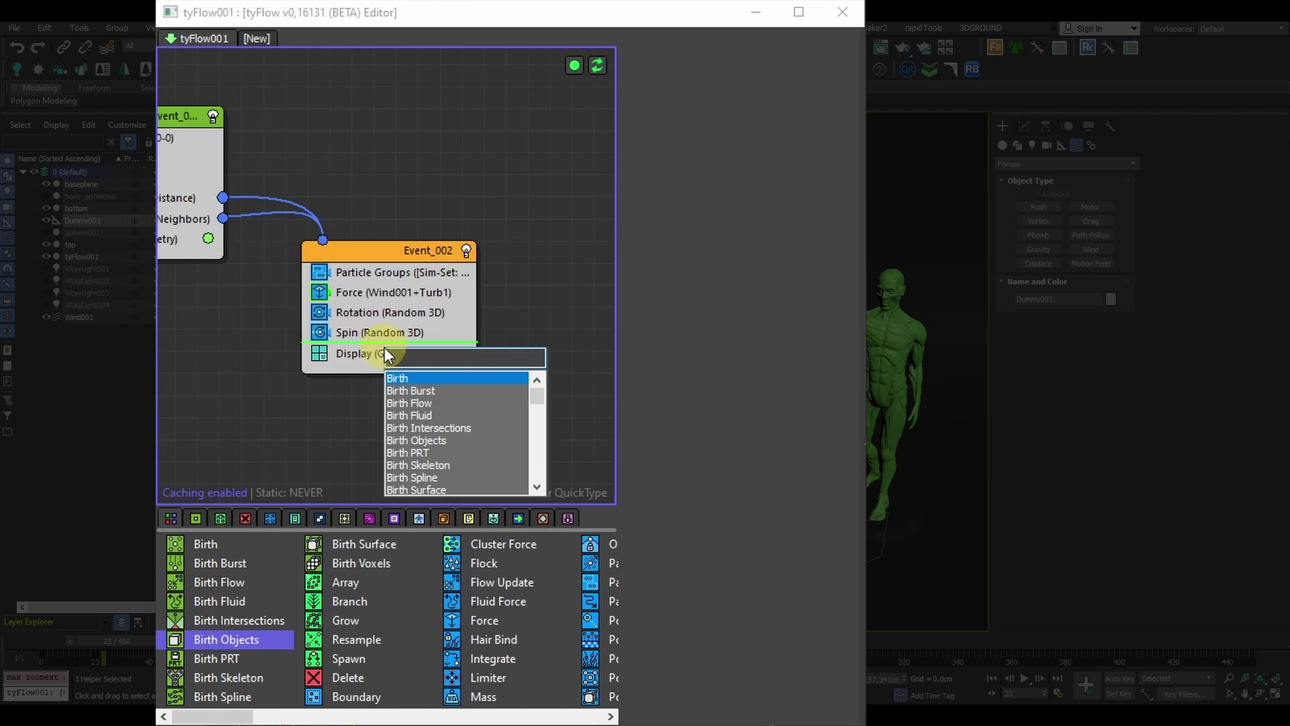
text(tim)
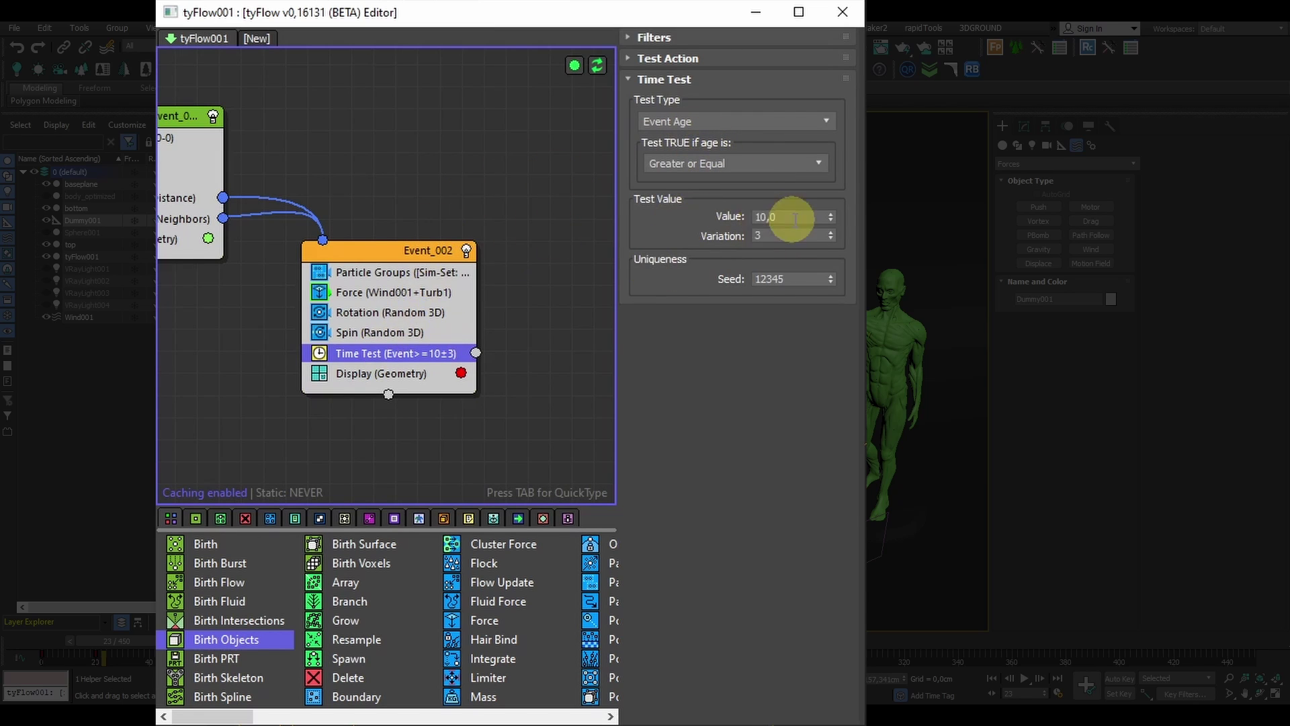
drag(779, 217, 703, 220)
text(15)
key(Return)
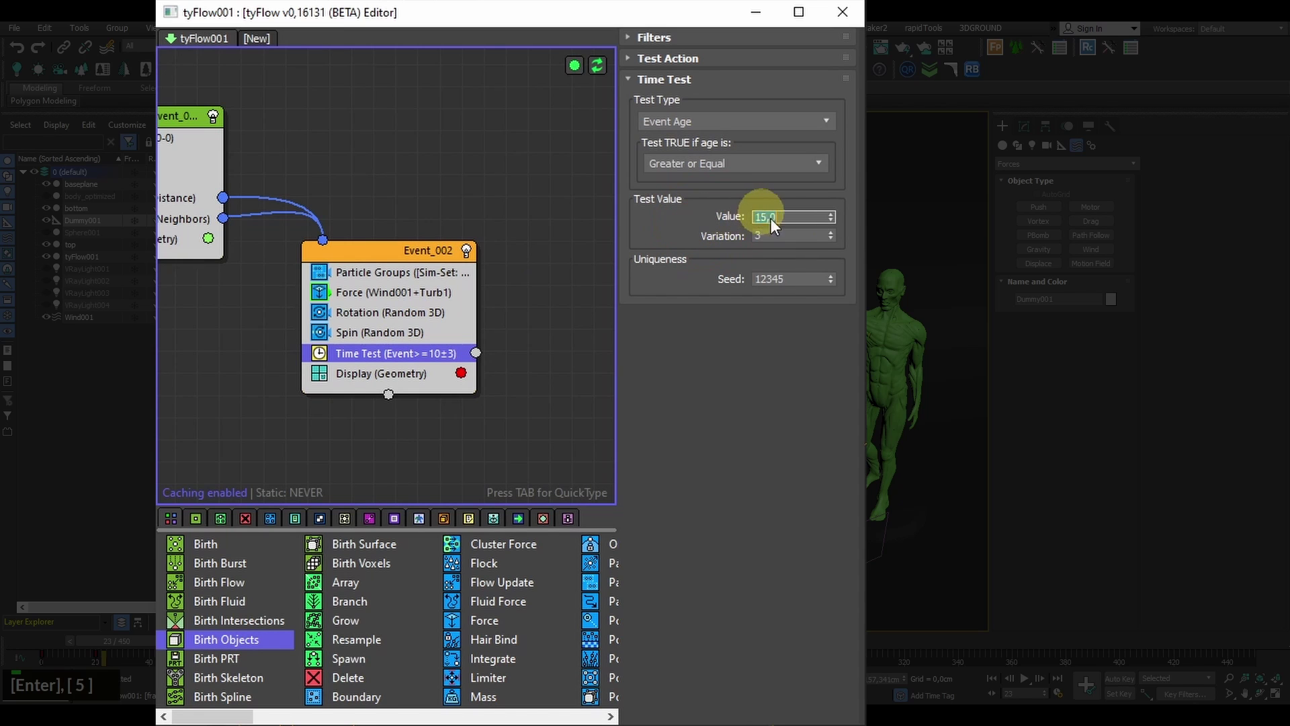
double_click(780, 234)
text(5)
key(Return)
Step: Create a new event with a Split operator beside Event_002 and connect Event_002's Time Test output to it
key(Tab)
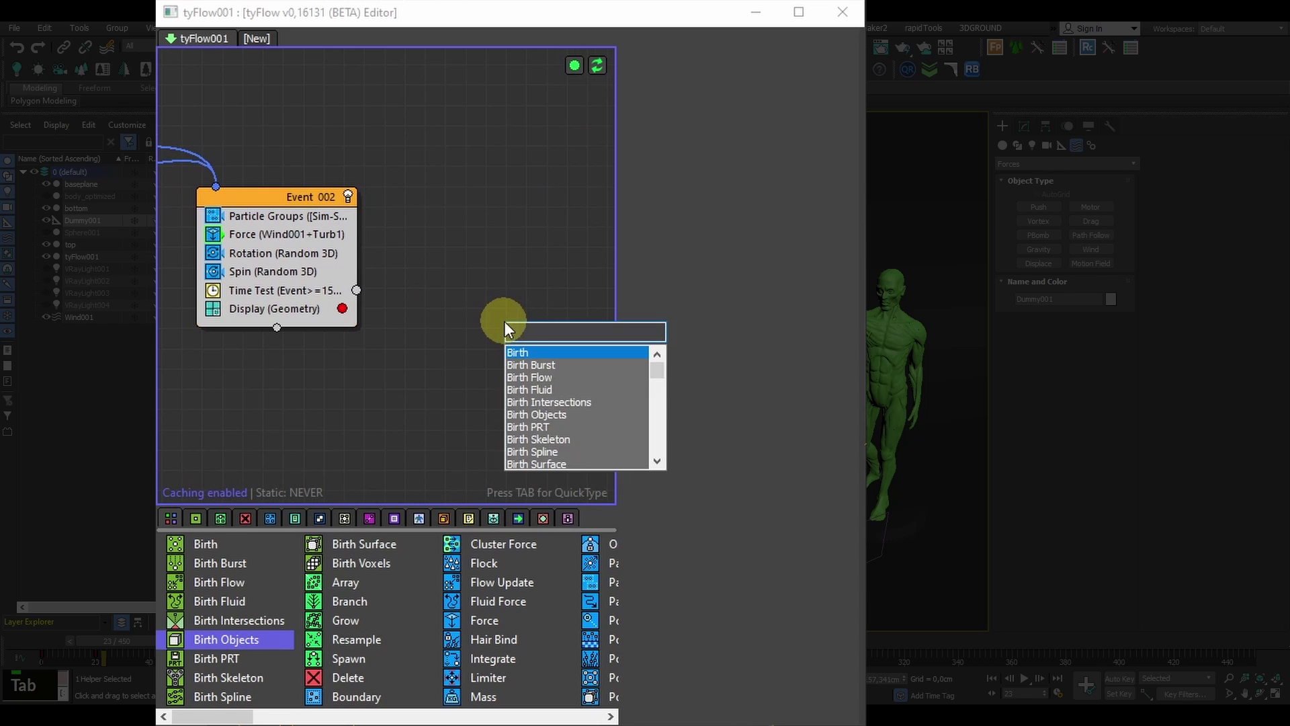
text(split)
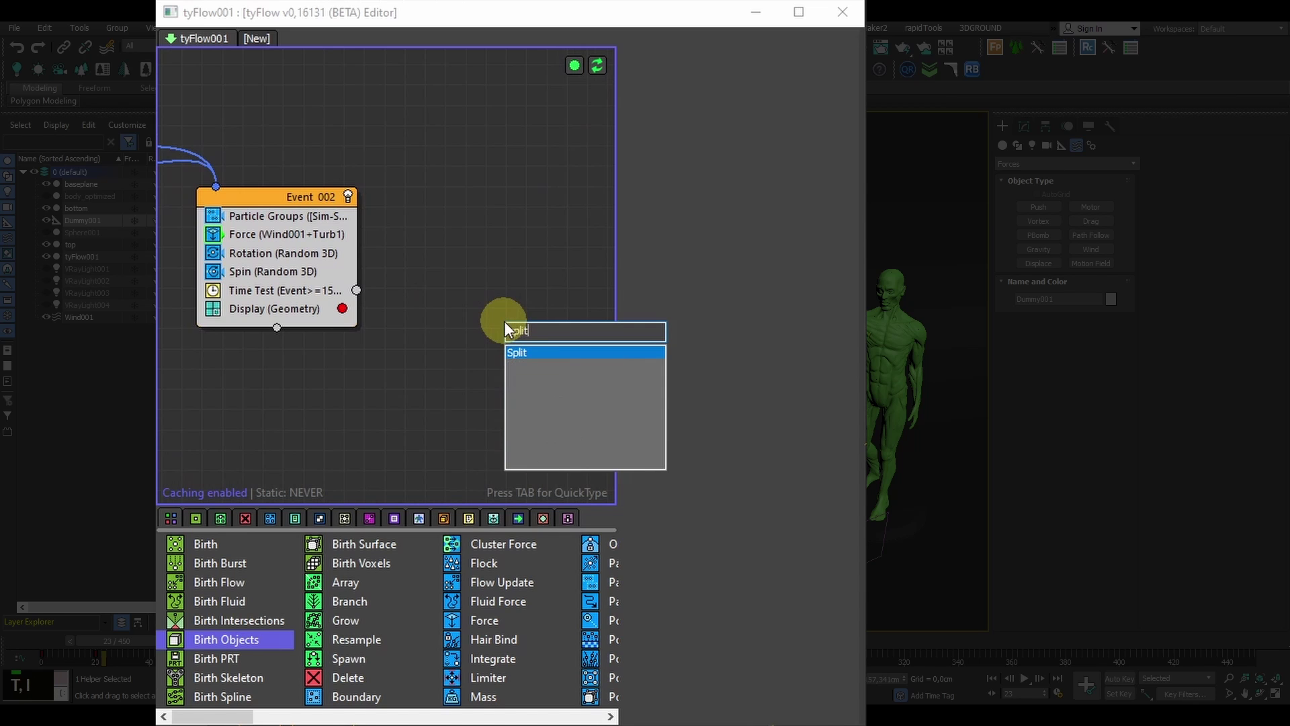
key(Return)
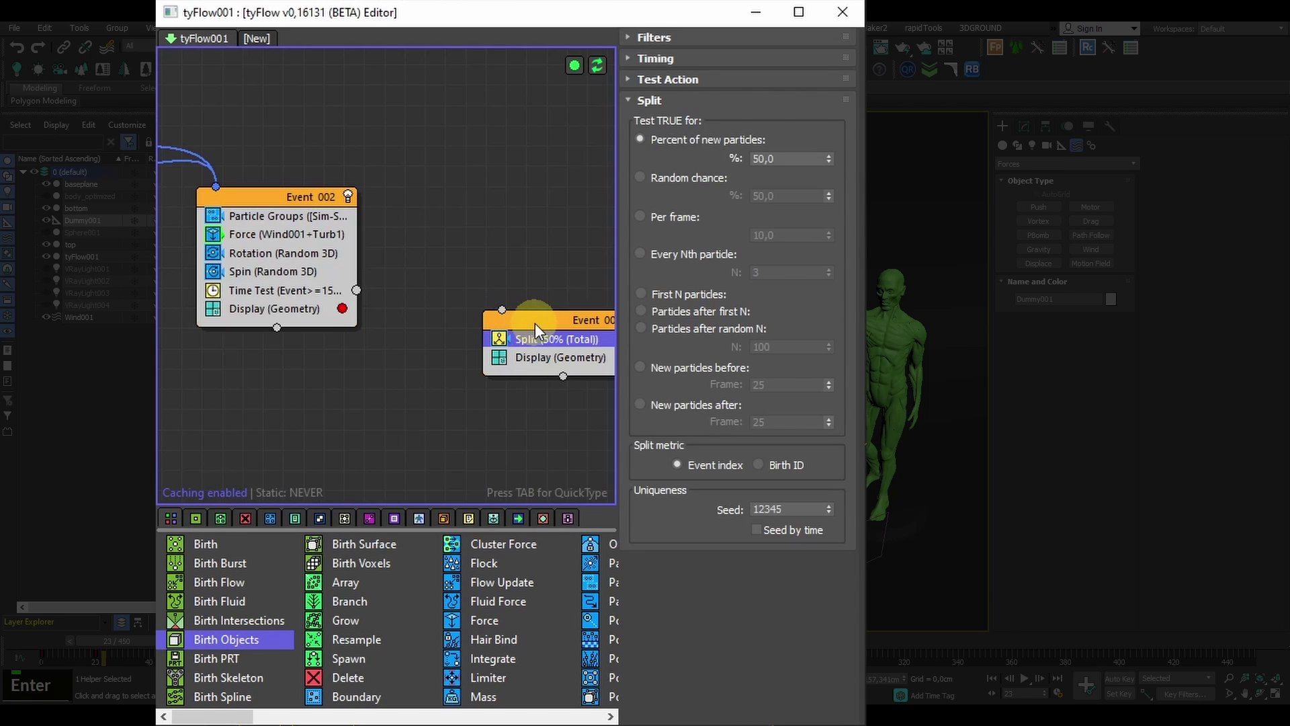
drag(535, 324, 495, 341)
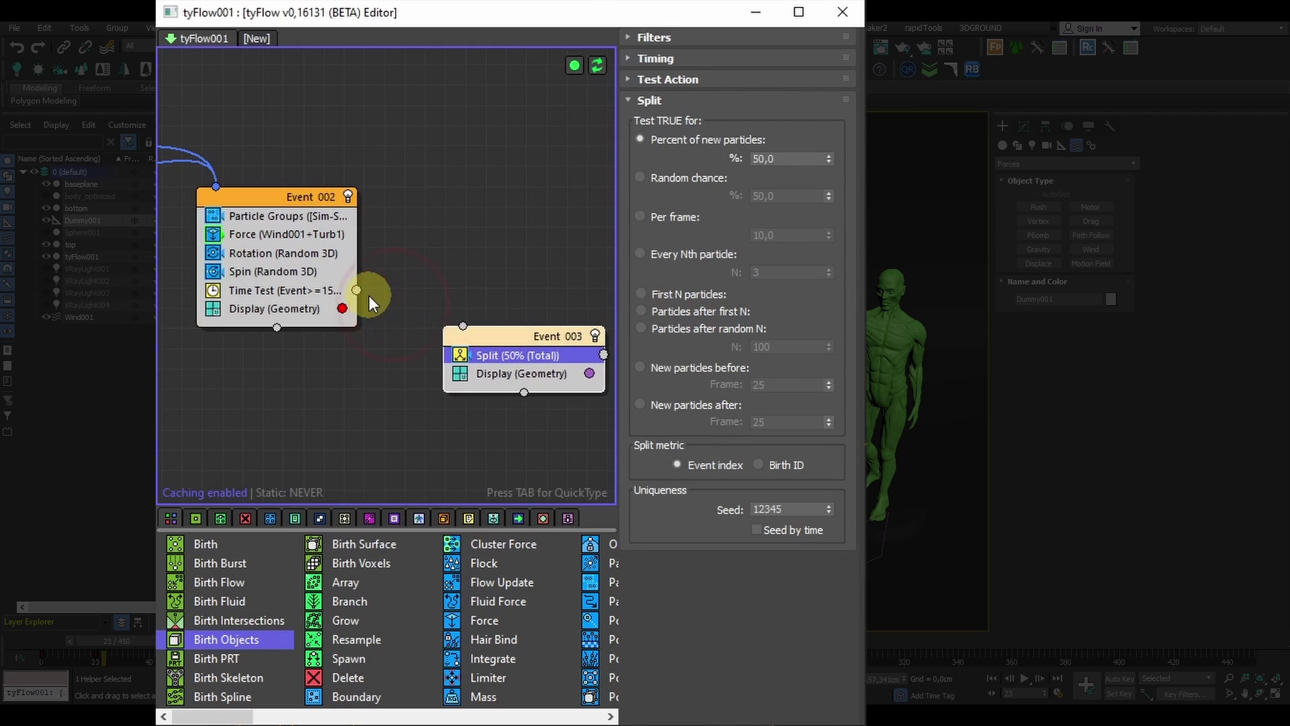
drag(356, 291, 464, 327)
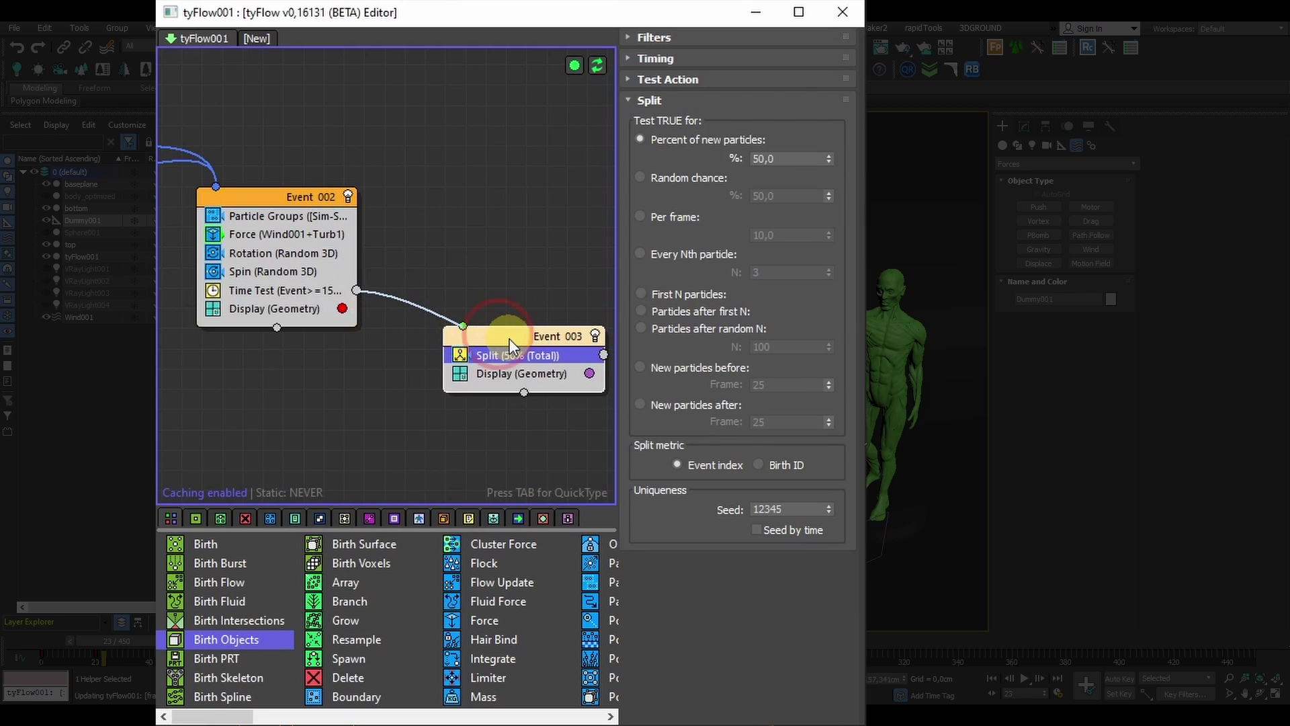
Step: Set the Split operator to test by random chance at 75%
click(683, 179)
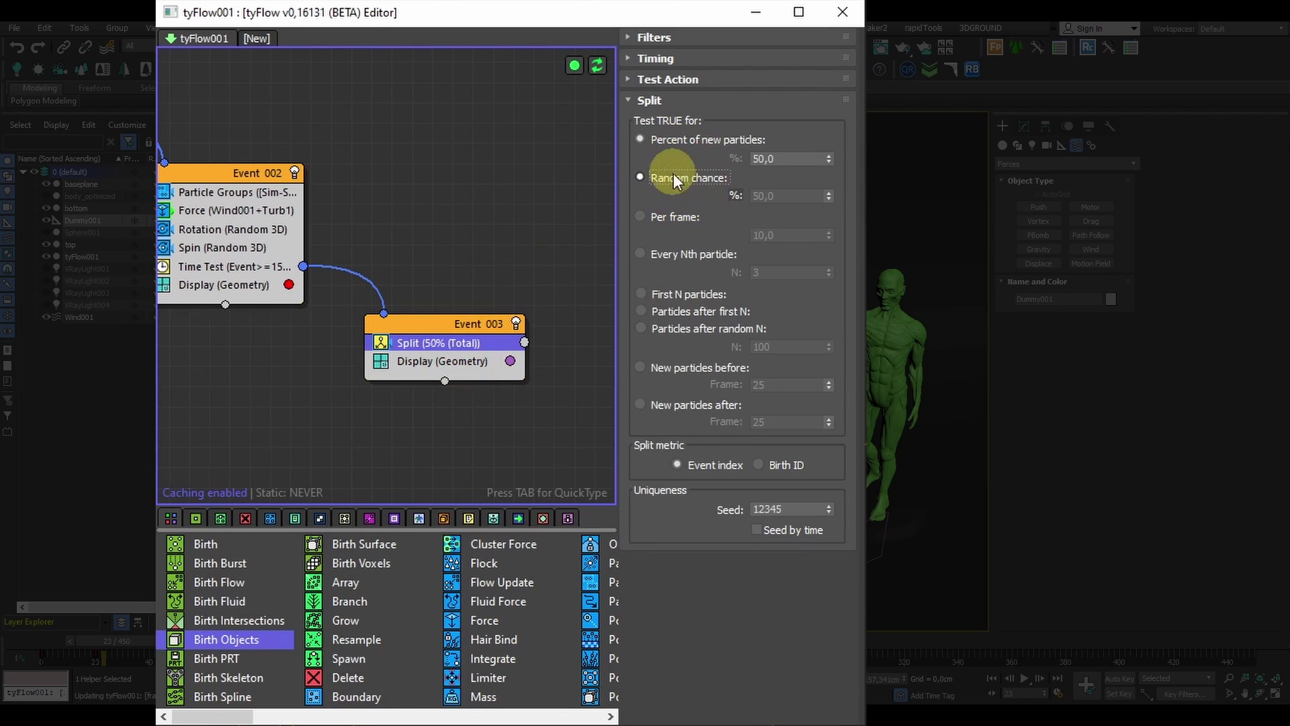
click(674, 179)
drag(791, 197, 720, 201)
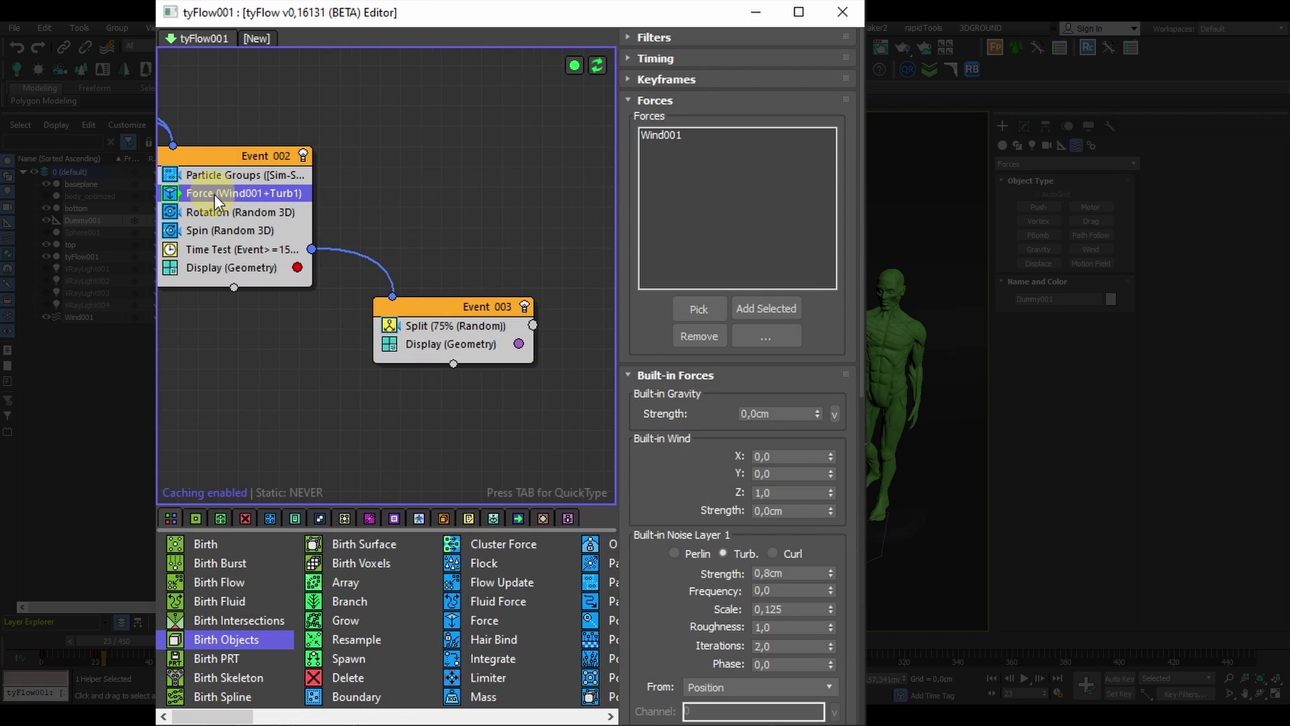
Step: Copy the Force operator from Event_002 into Event_003 between Split and Display
shift+drag(215, 195, 458, 343)
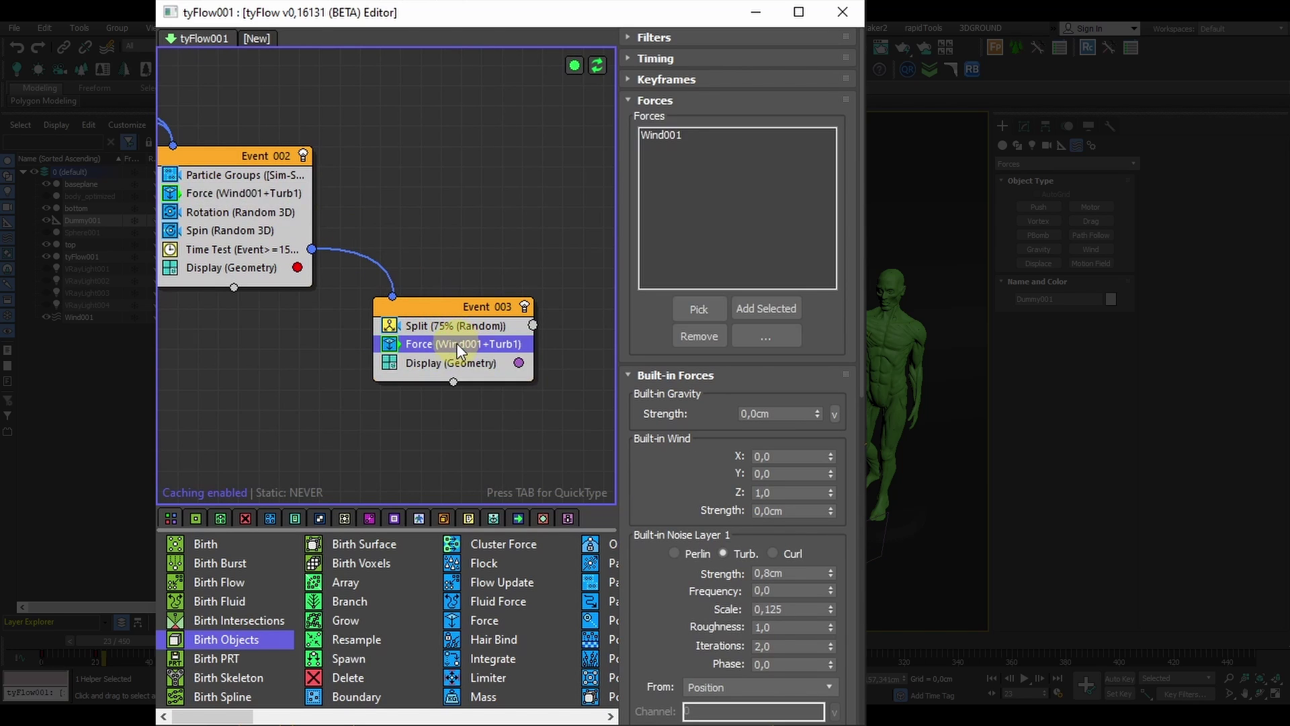
right_click(240, 194)
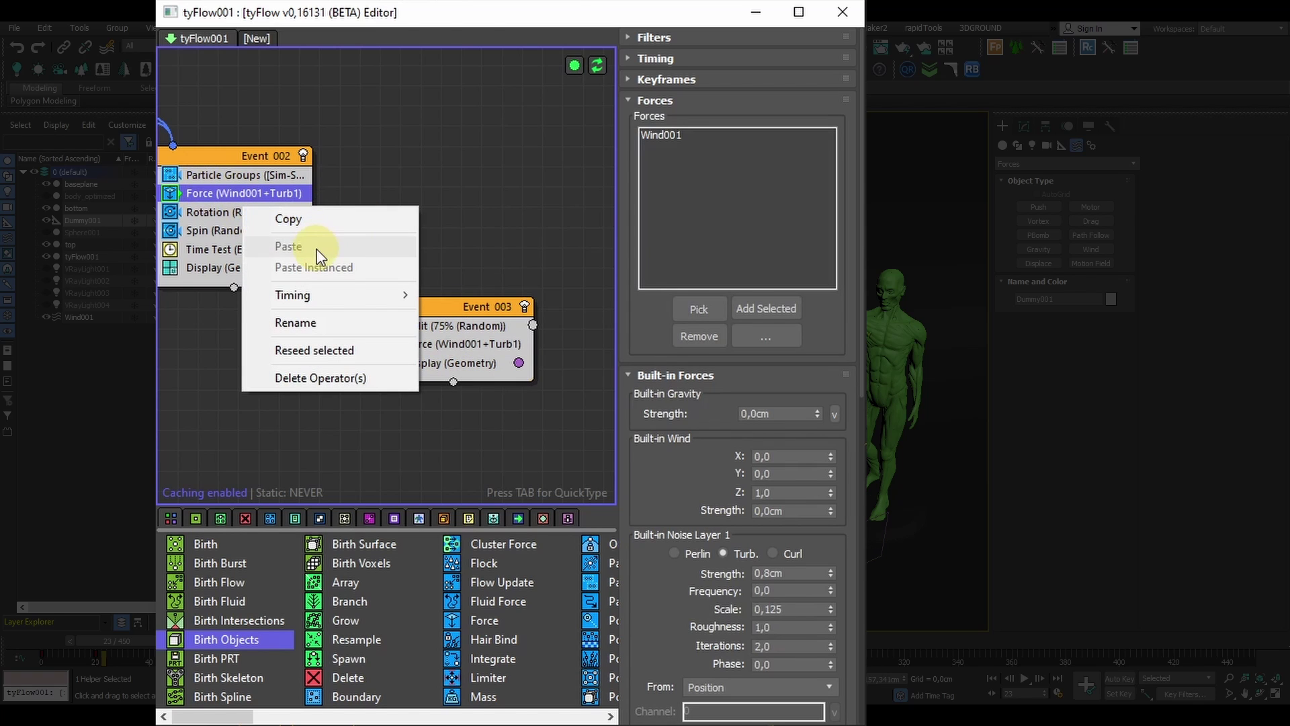
click(309, 217)
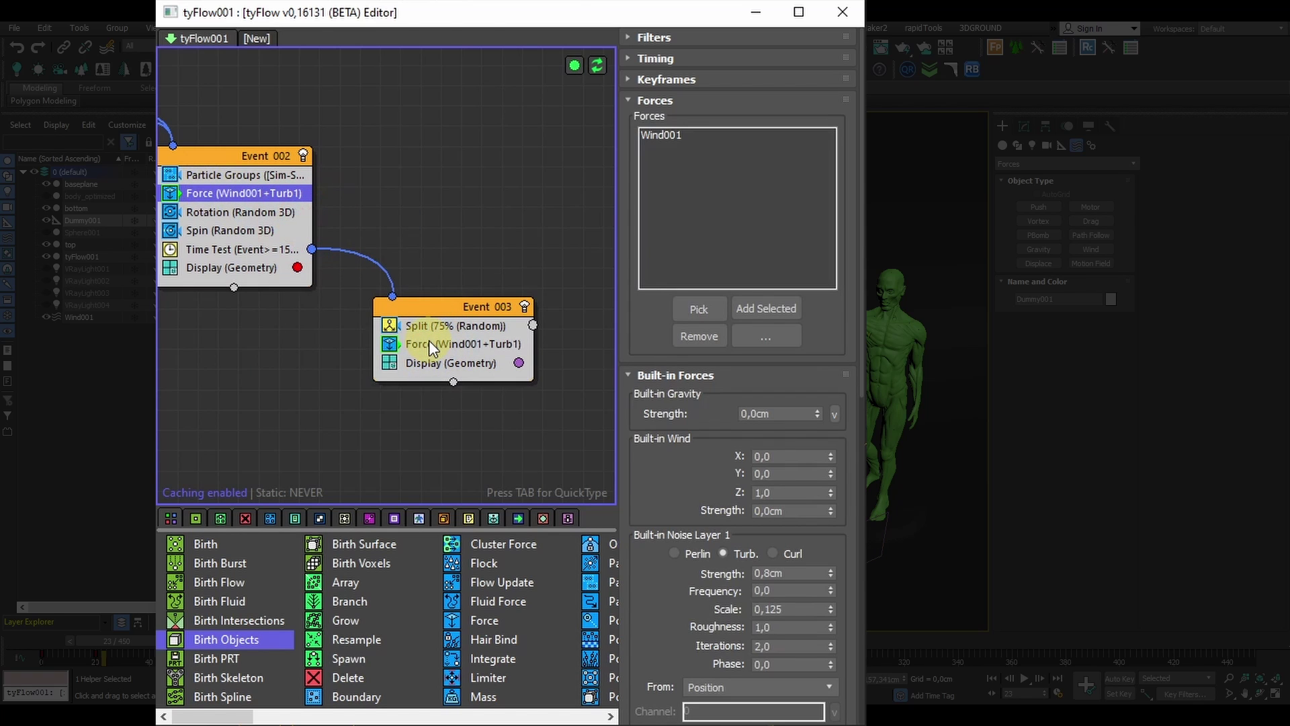
right_click(429, 342)
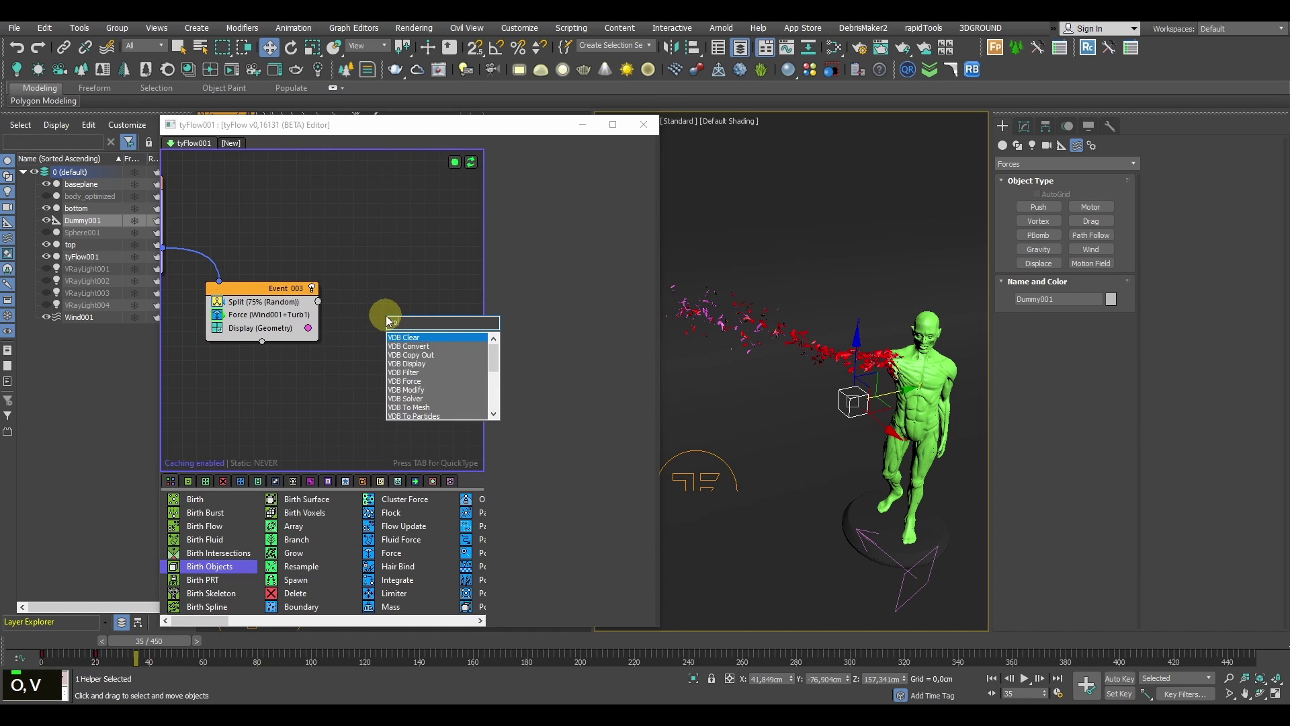
Step: Create a new event with a Voronoi Fracture operator and connect Event_003's Split output to it
text(vorono)
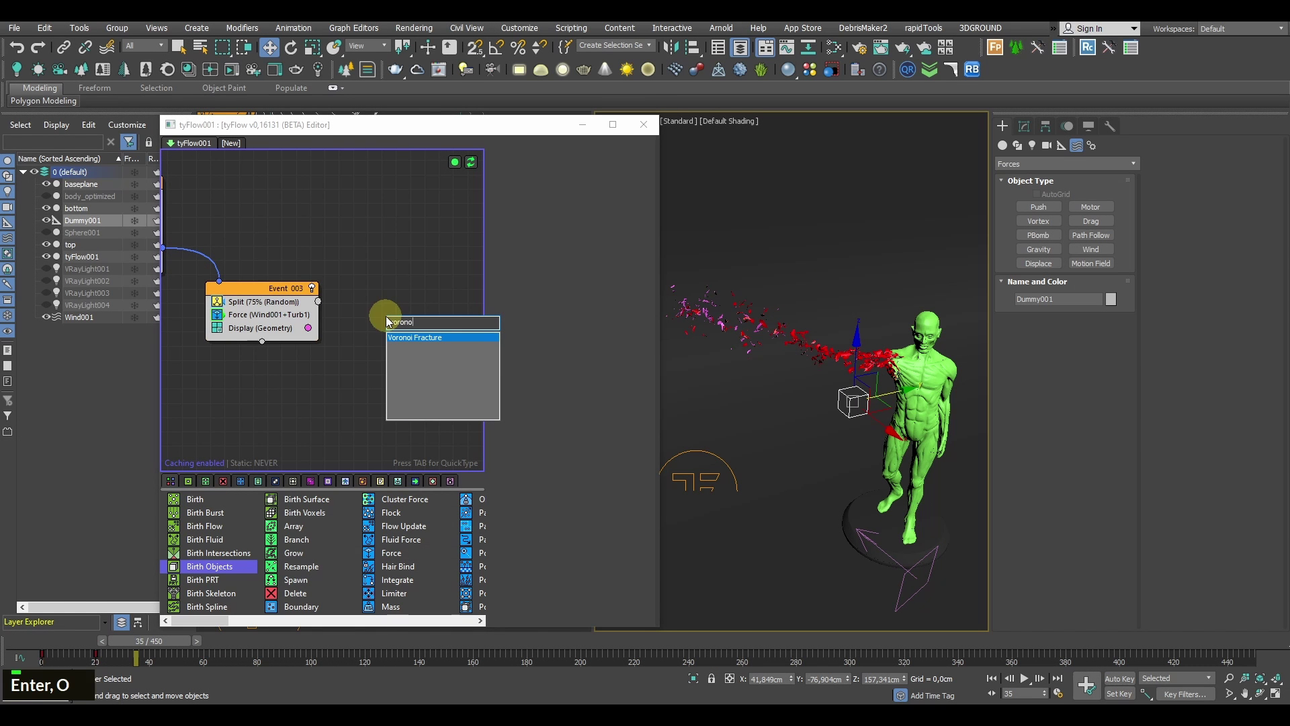
key(Return)
drag(319, 302, 430, 336)
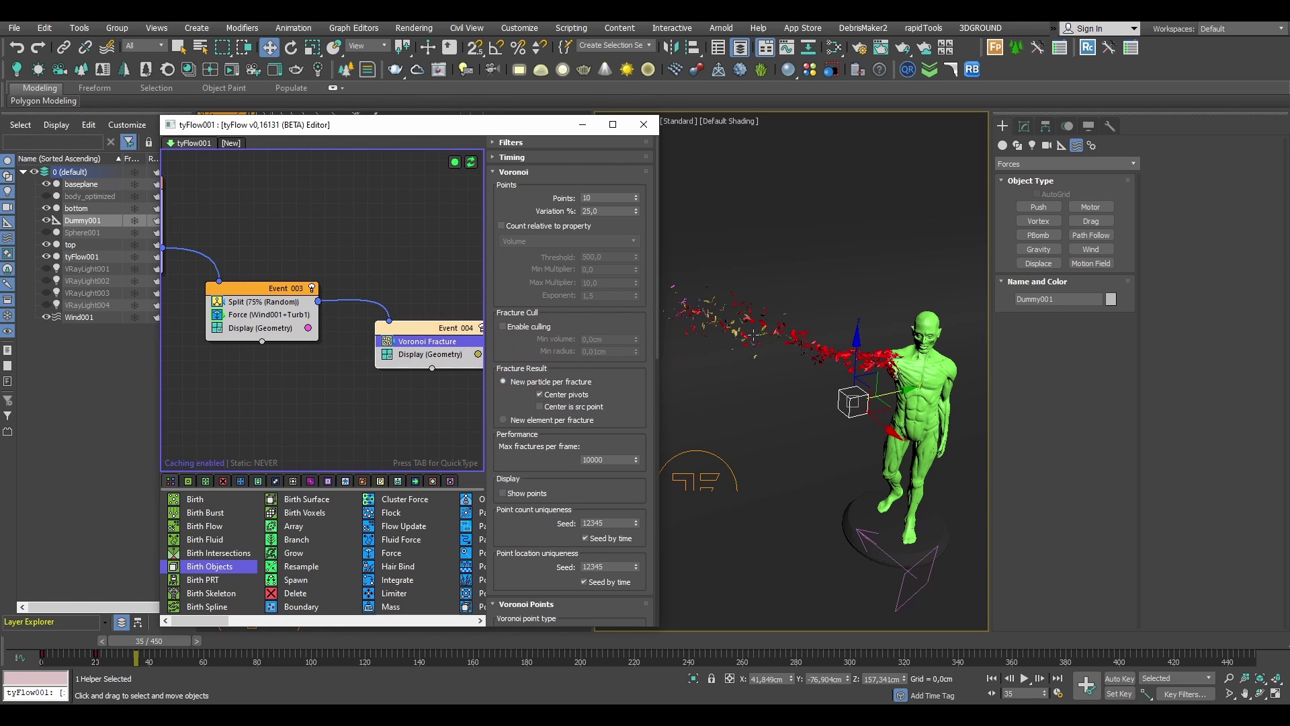
Step: Change the display color of the Voronoi Fracture event's particles to blue
click(442, 323)
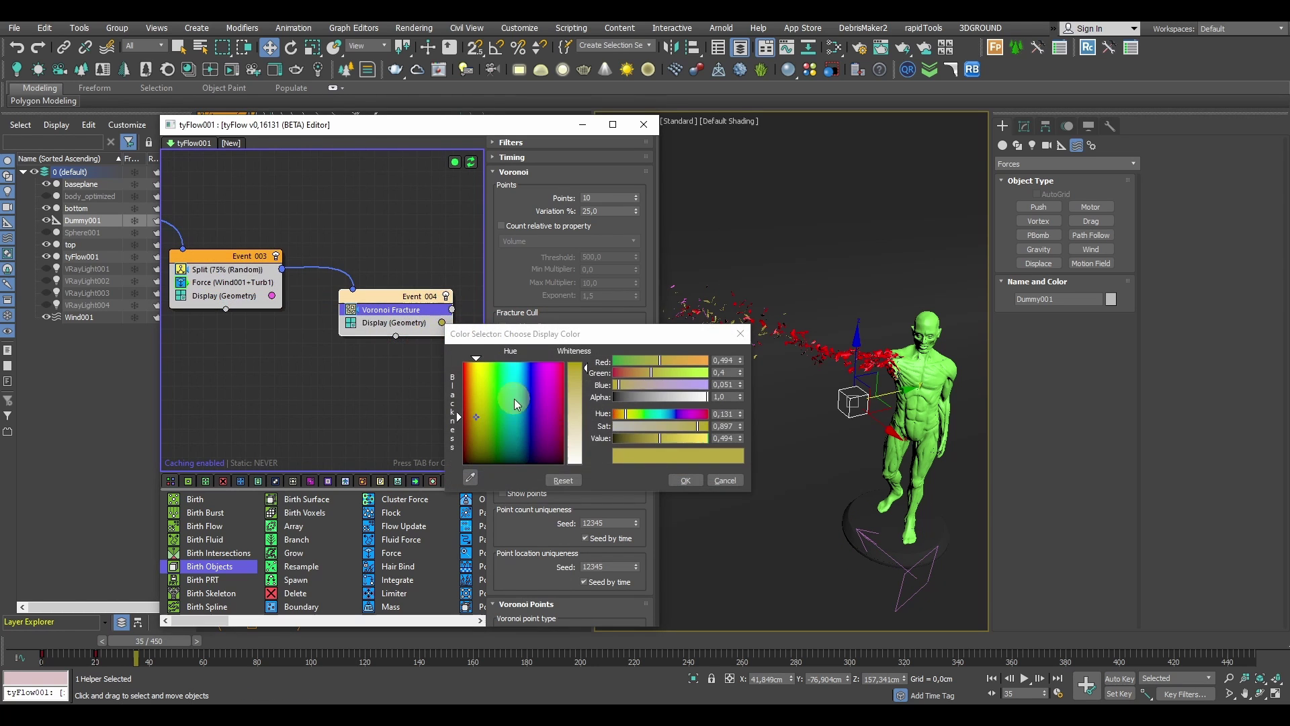
mouse_move(514, 400)
mouse_down()
mouse_move(502, 372)
mouse_move(524, 377)
mouse_up()
click(687, 480)
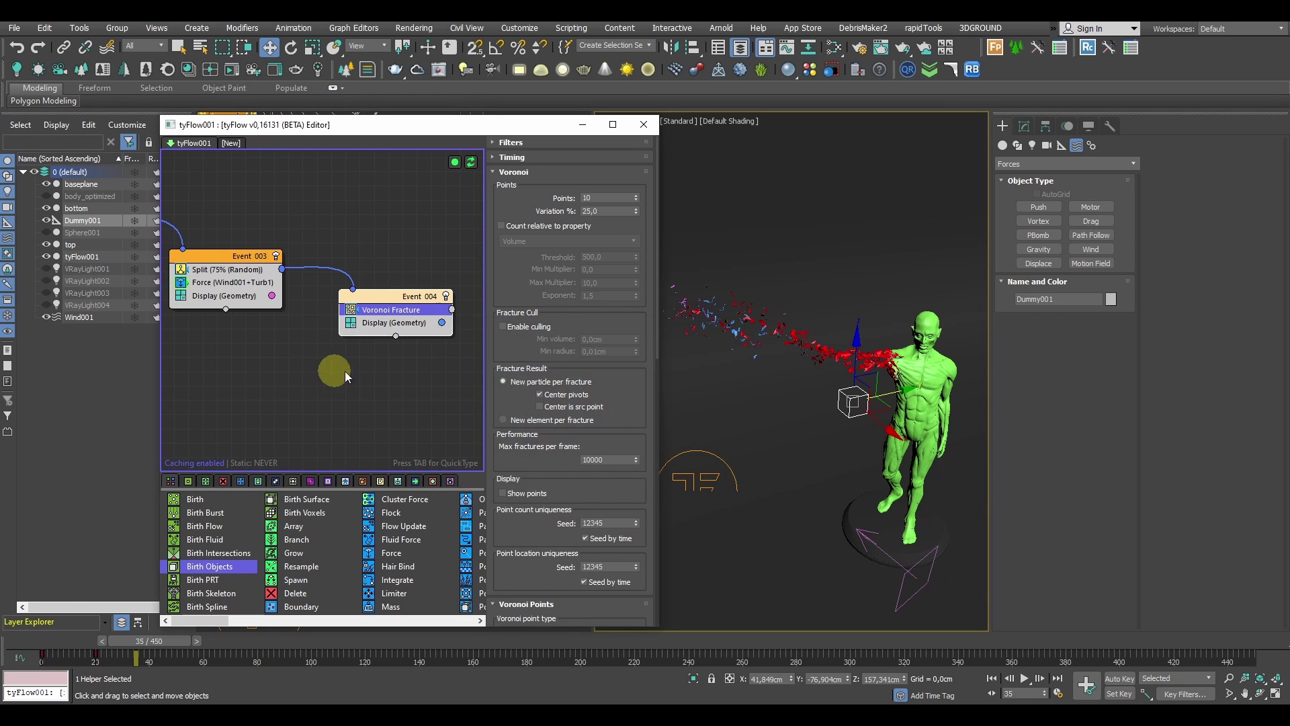
Step: Add a Scale operator above Display in Event_004, set to Relative Multiply with a scale value of 98% on all axes
text(scale)
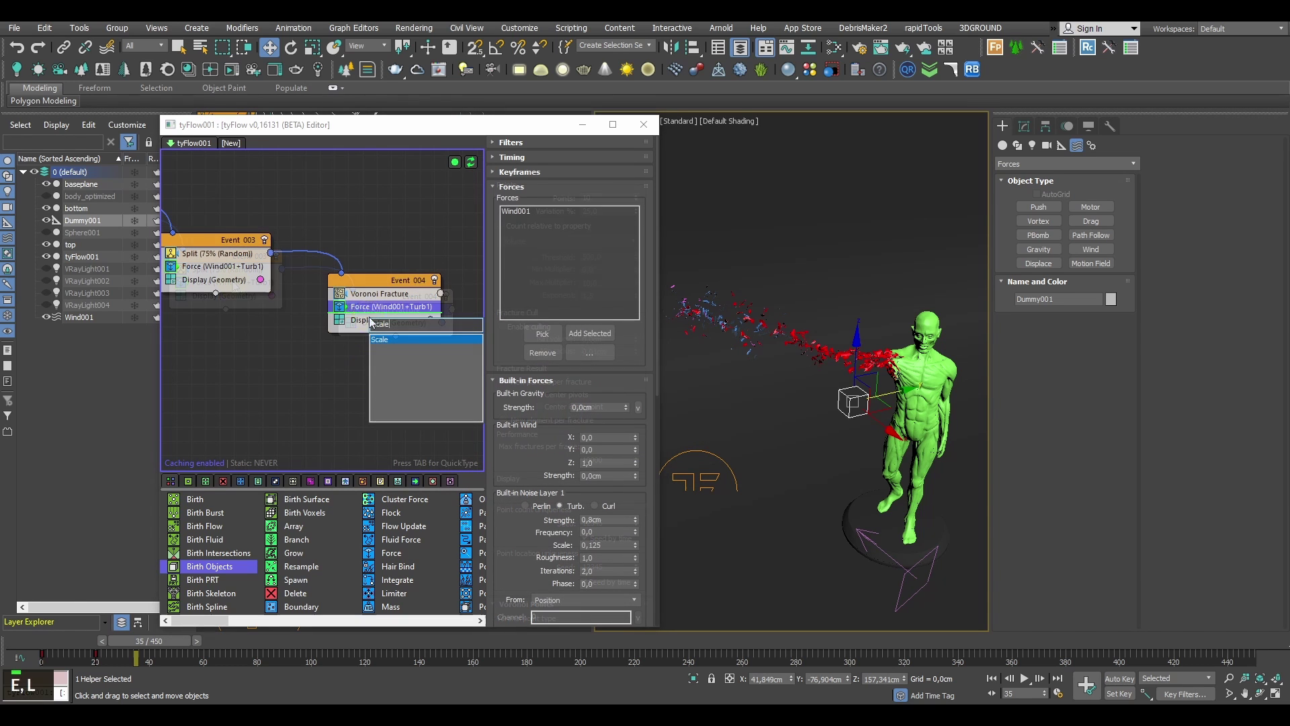
key(Return)
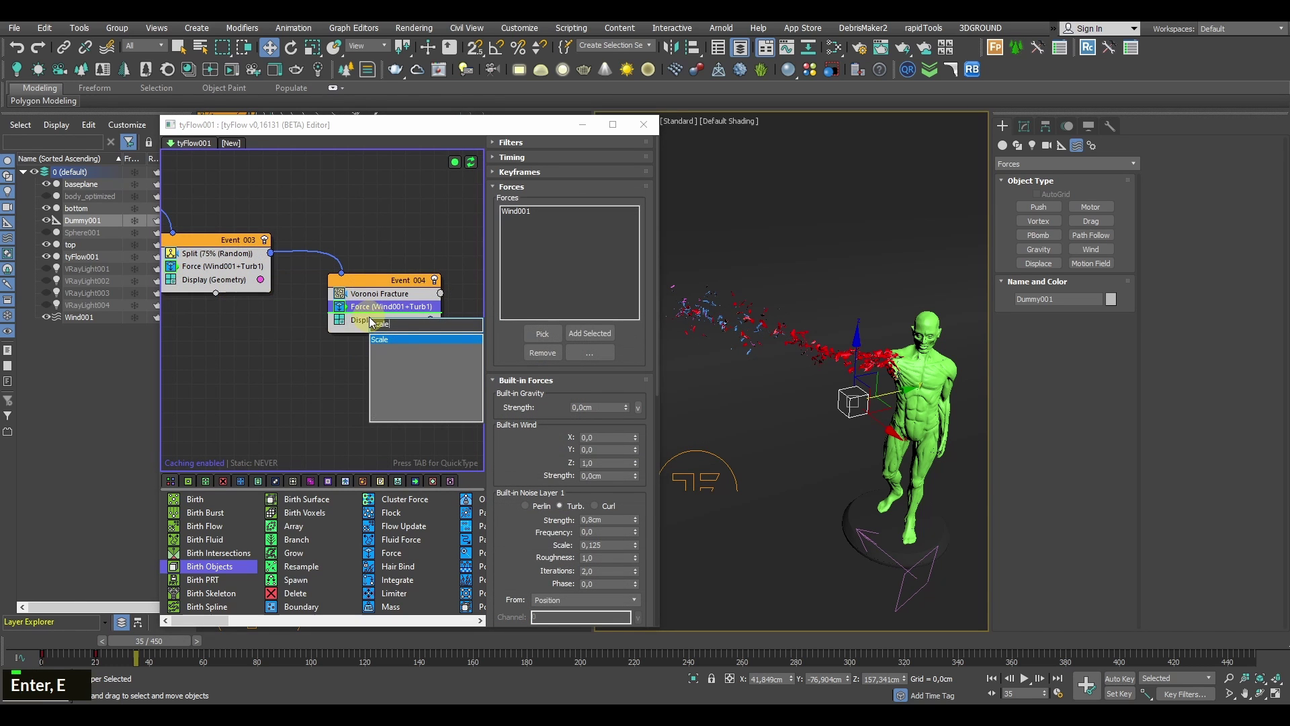
key(Return)
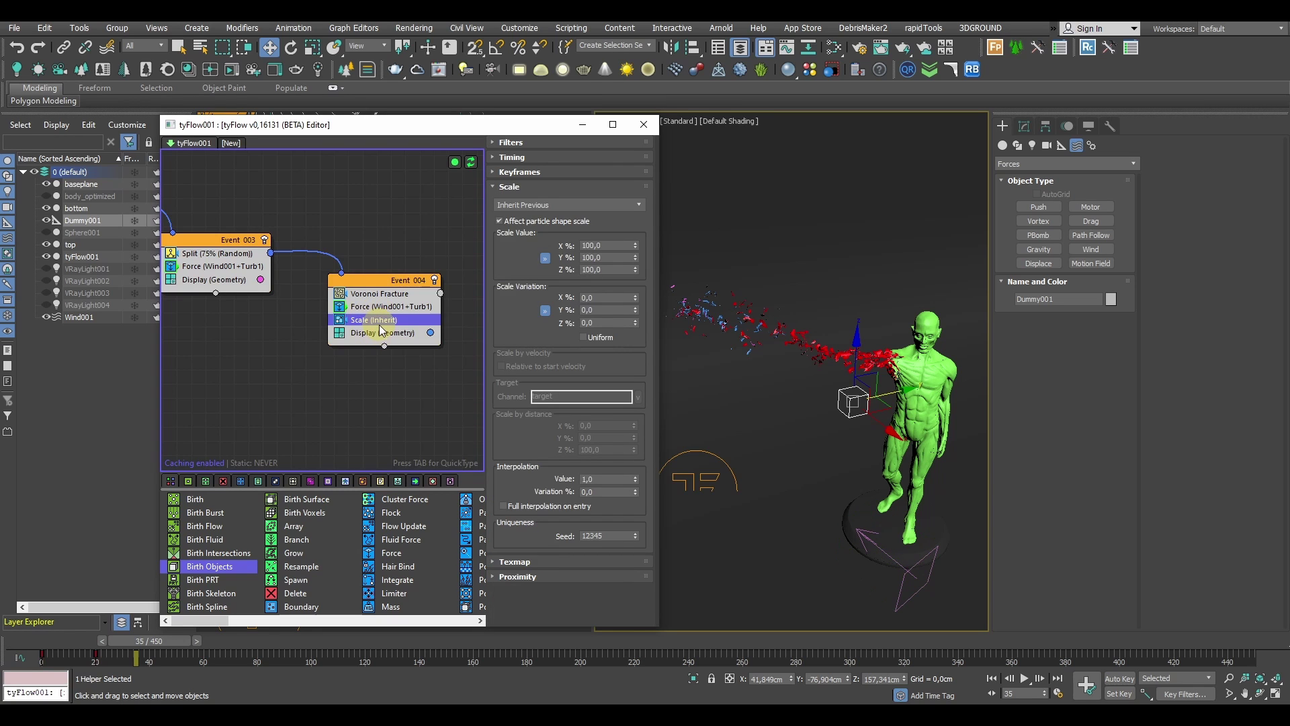
click(530, 206)
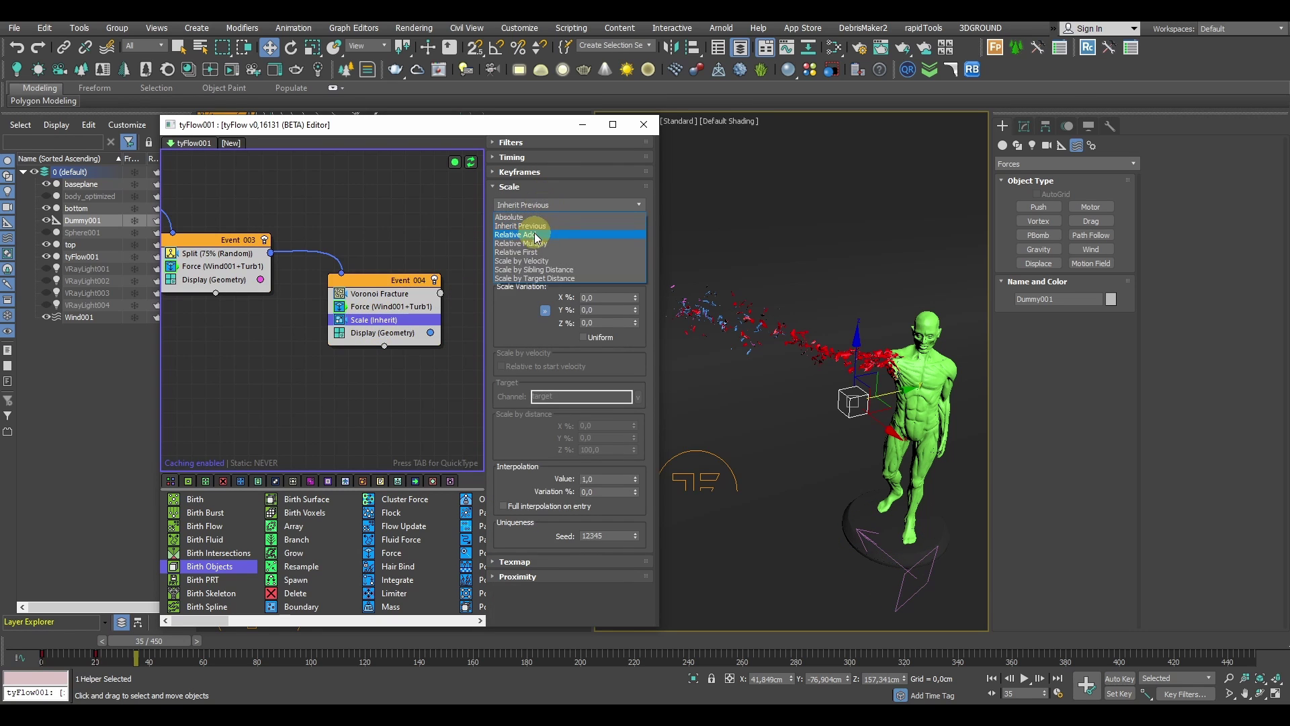
click(538, 245)
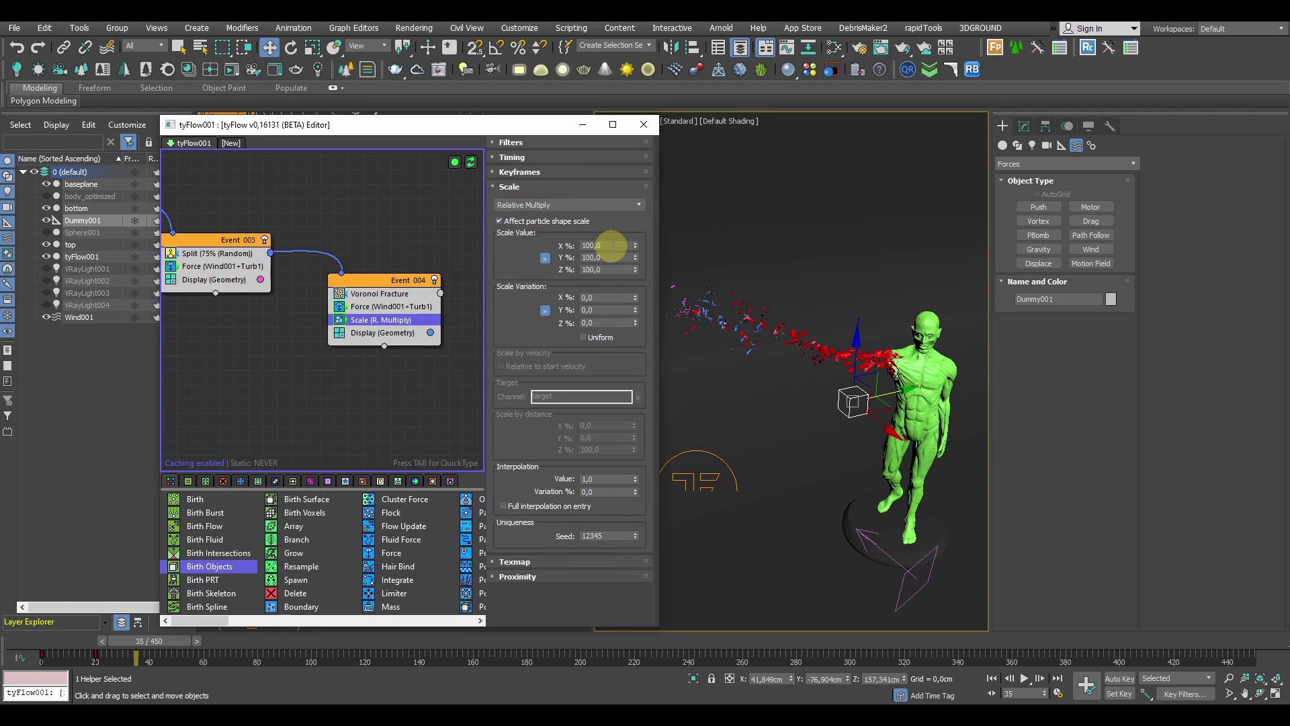
click(608, 246)
text(98)
key(Return)
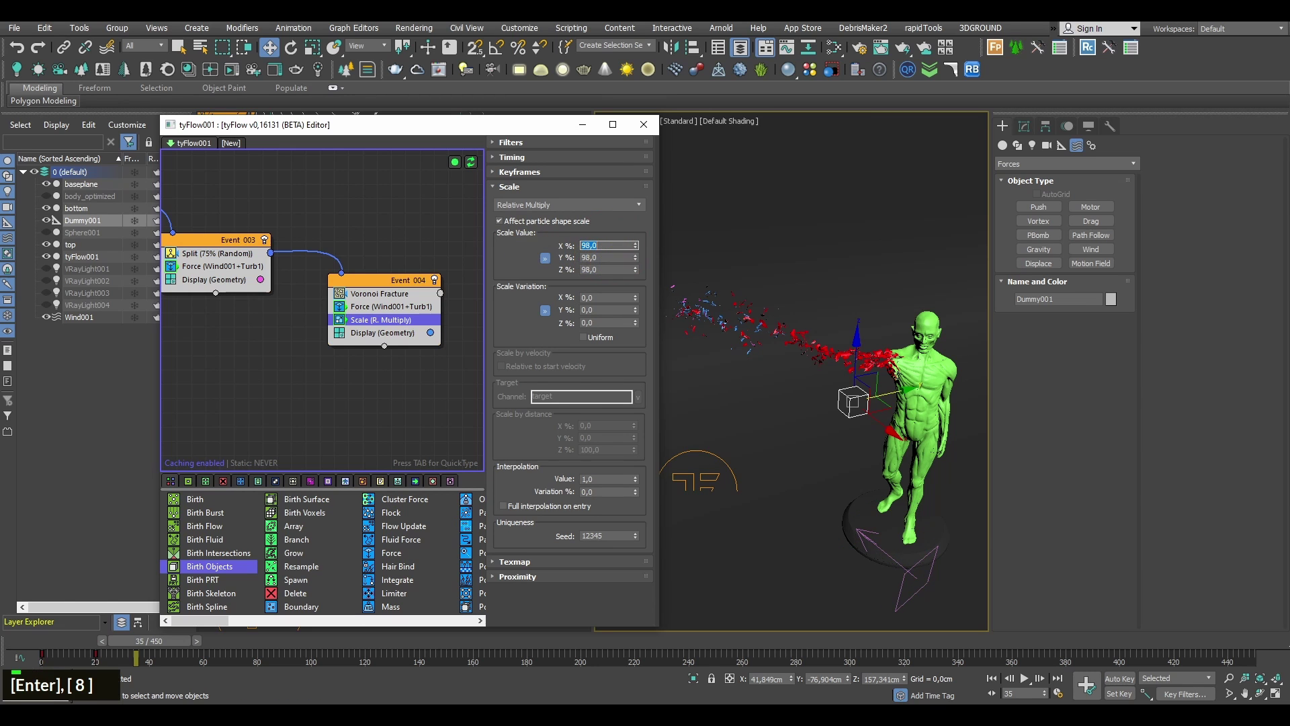
Step: Add a Time Test above Display in Event_003 with a test value of 30
key(Tab)
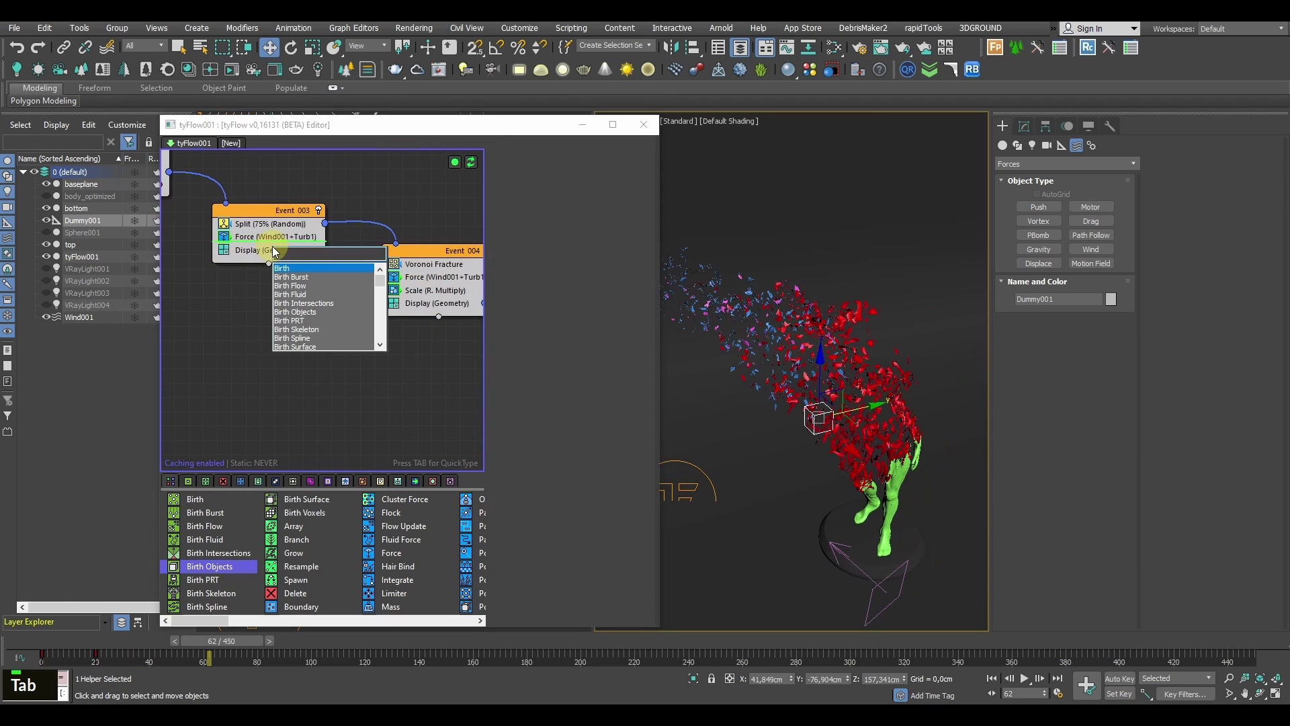
text(time)
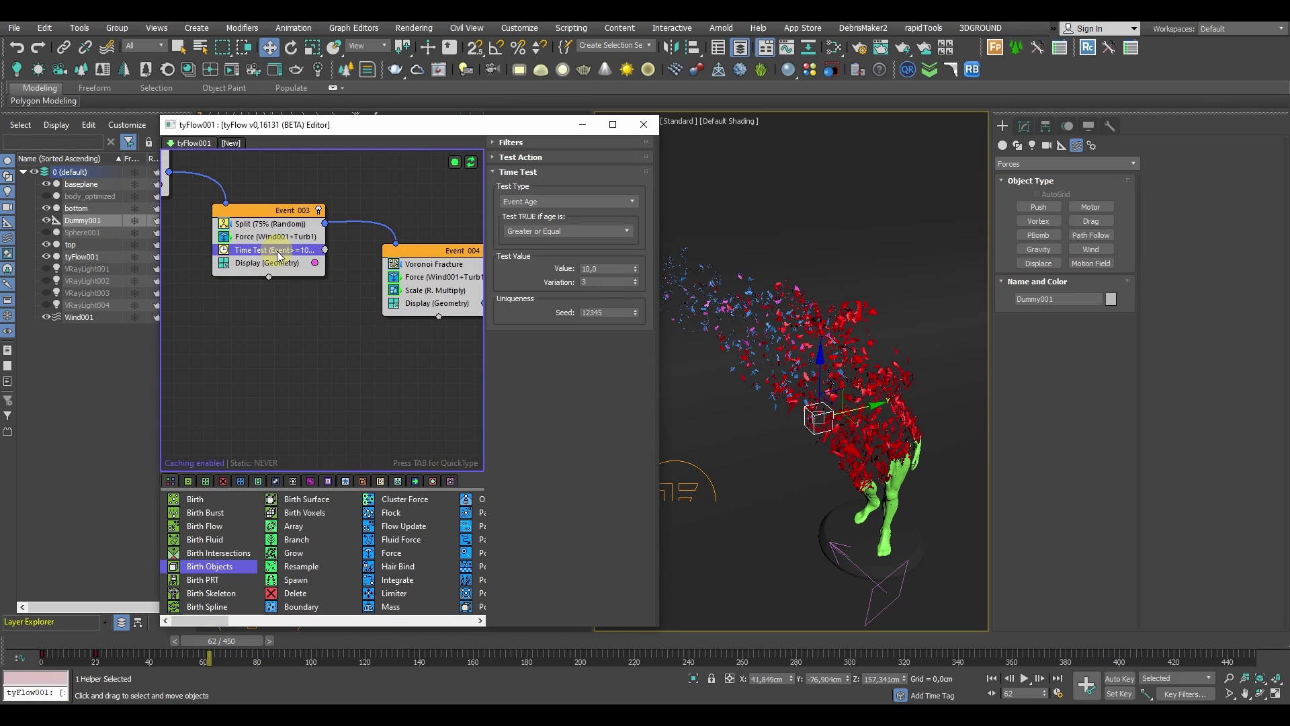
click(610, 269)
text(30)
key(Return)
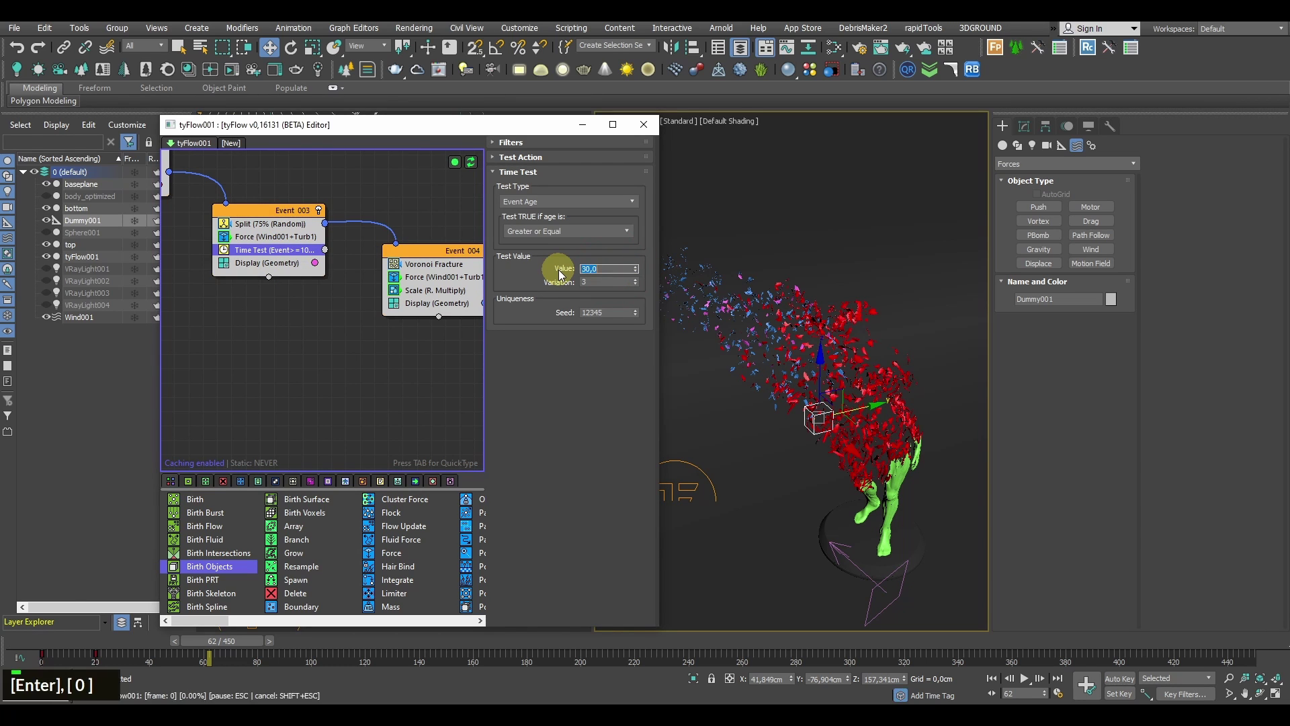
Step: Duplicate the Voronoi Fracture event, place the copy below the original, and connect Event_003's Time Test output to it
middle_drag(441, 256, 400, 235)
drag(399, 234, 412, 222)
right_click(412, 226)
click(444, 231)
right_click(374, 343)
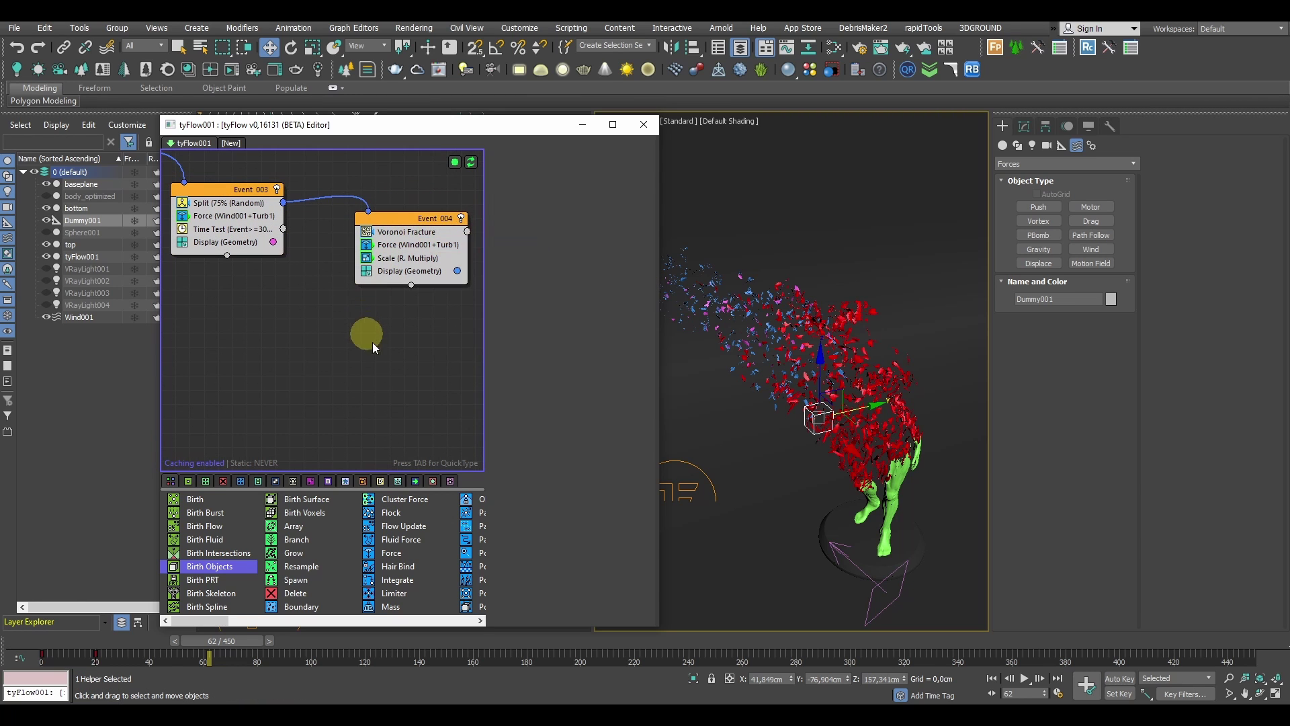
click(408, 353)
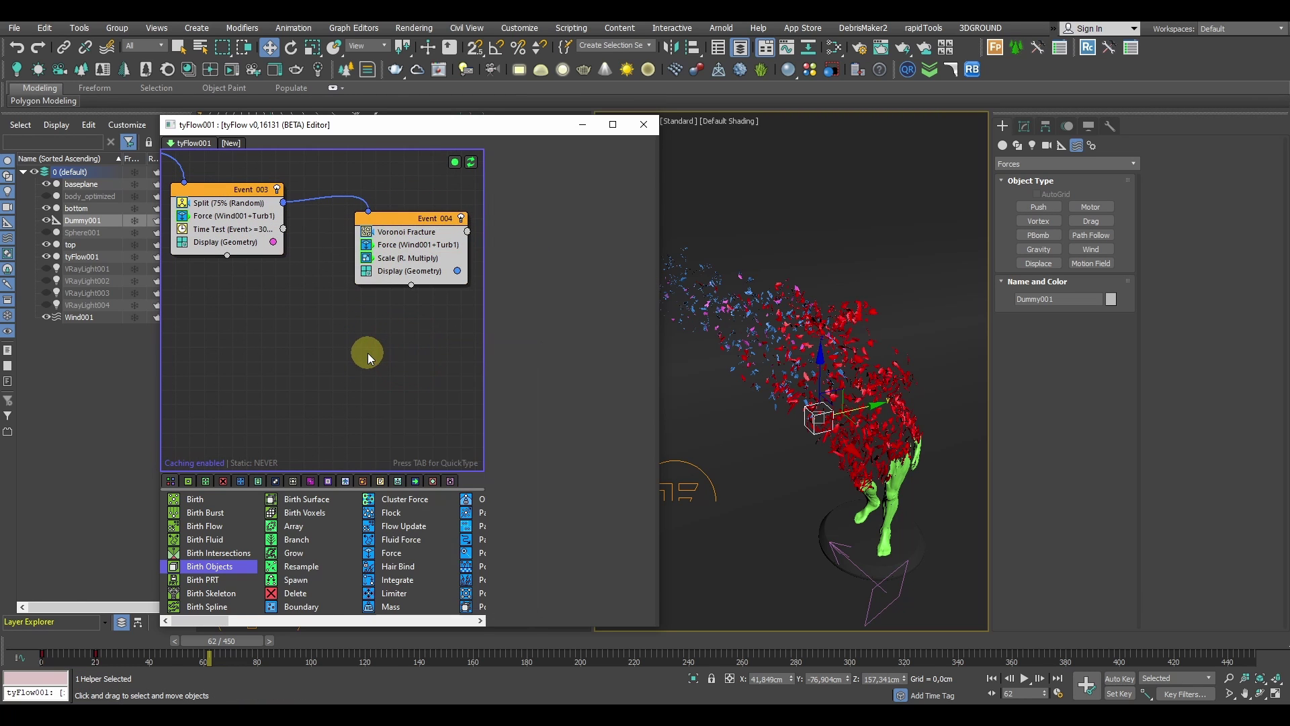
drag(377, 338, 330, 325)
drag(283, 229, 328, 318)
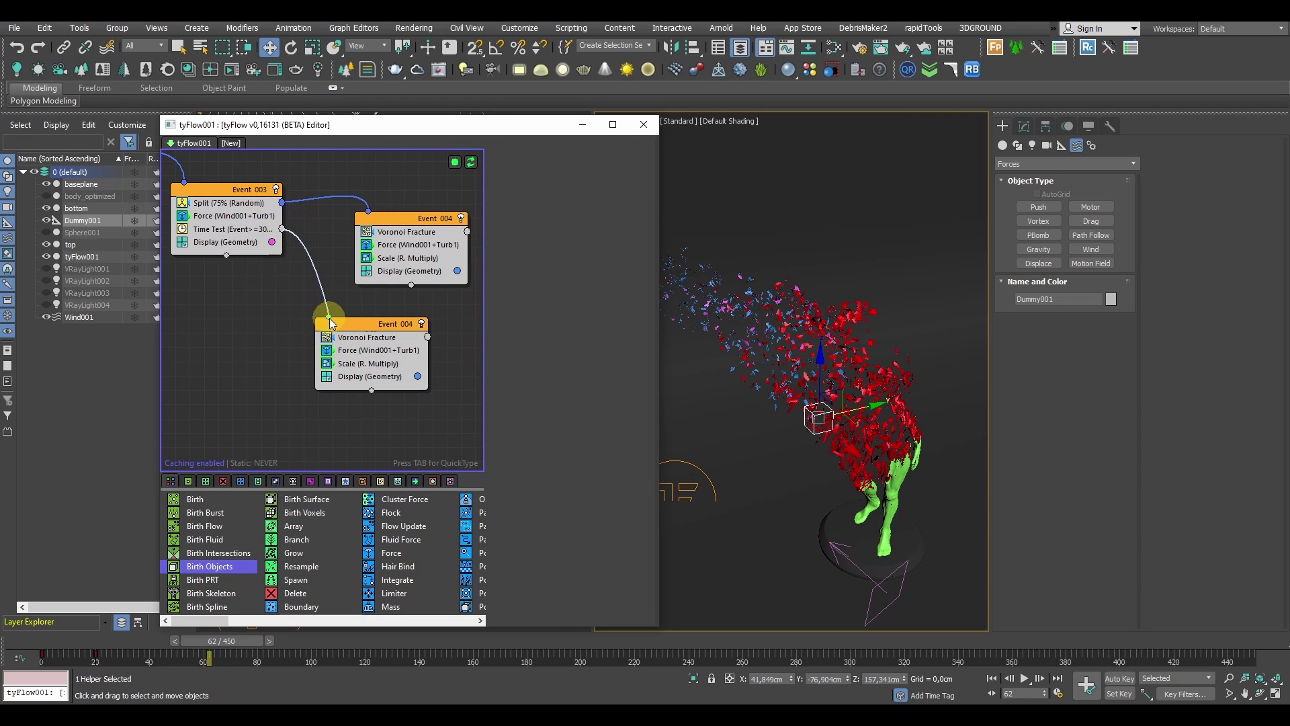
Step: Change the display color of the duplicated Voronoi Fracture event's particles to yellow
click(418, 377)
drag(485, 451, 459, 421)
click(671, 535)
Step: Examine the drifting fragments up close in the Perspective view to check the colors of the different events
middle_drag(787, 336, 841, 384)
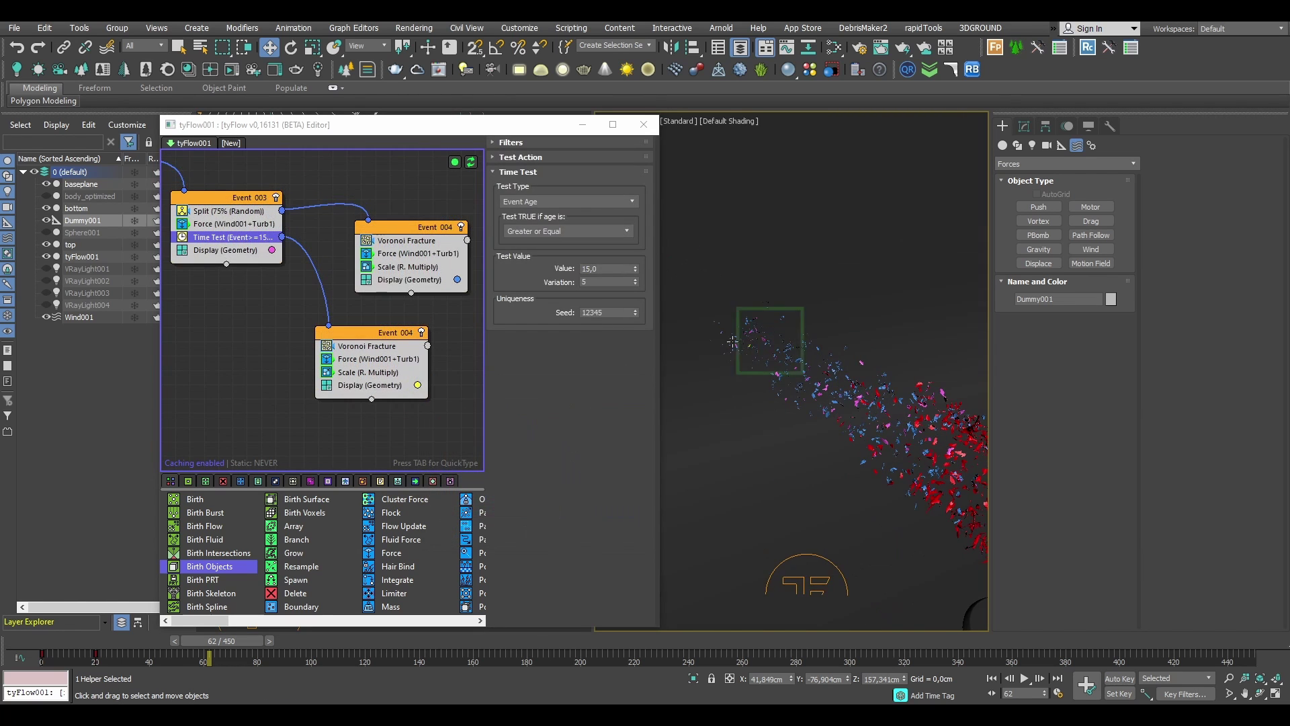
scroll(739, 347, up, 5)
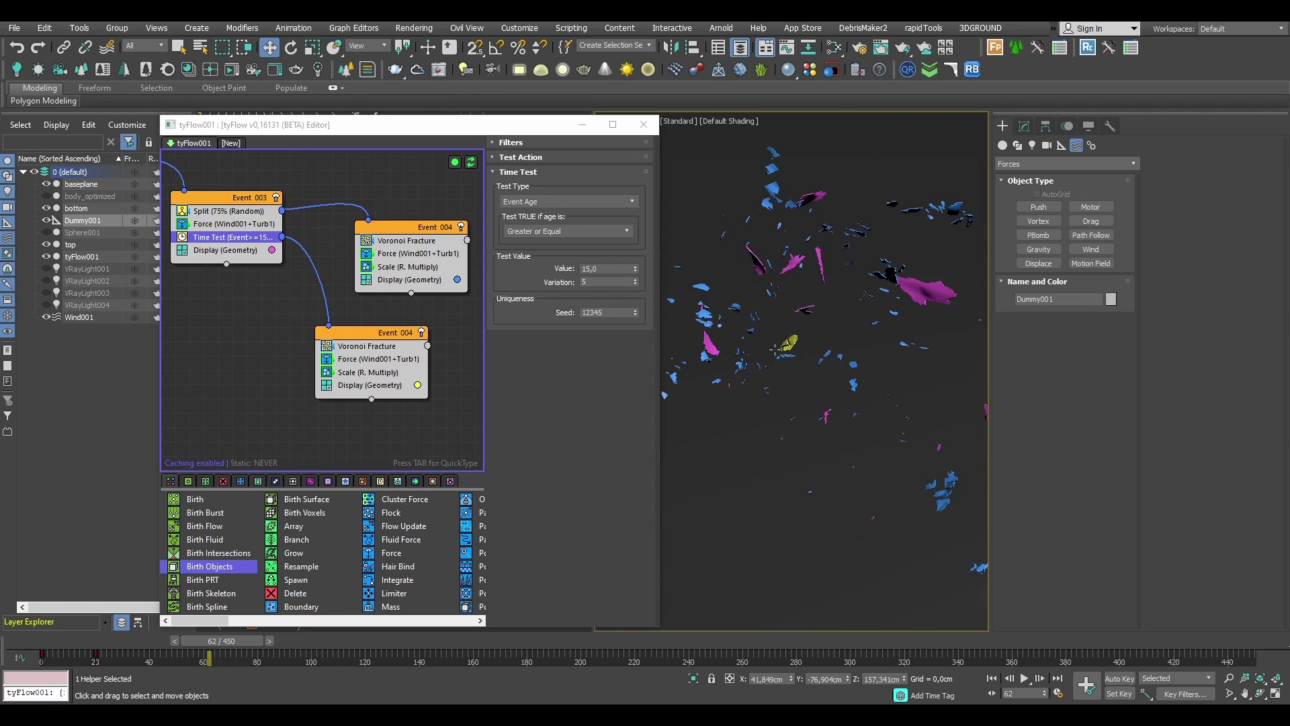
scroll(780, 346, up, 4)
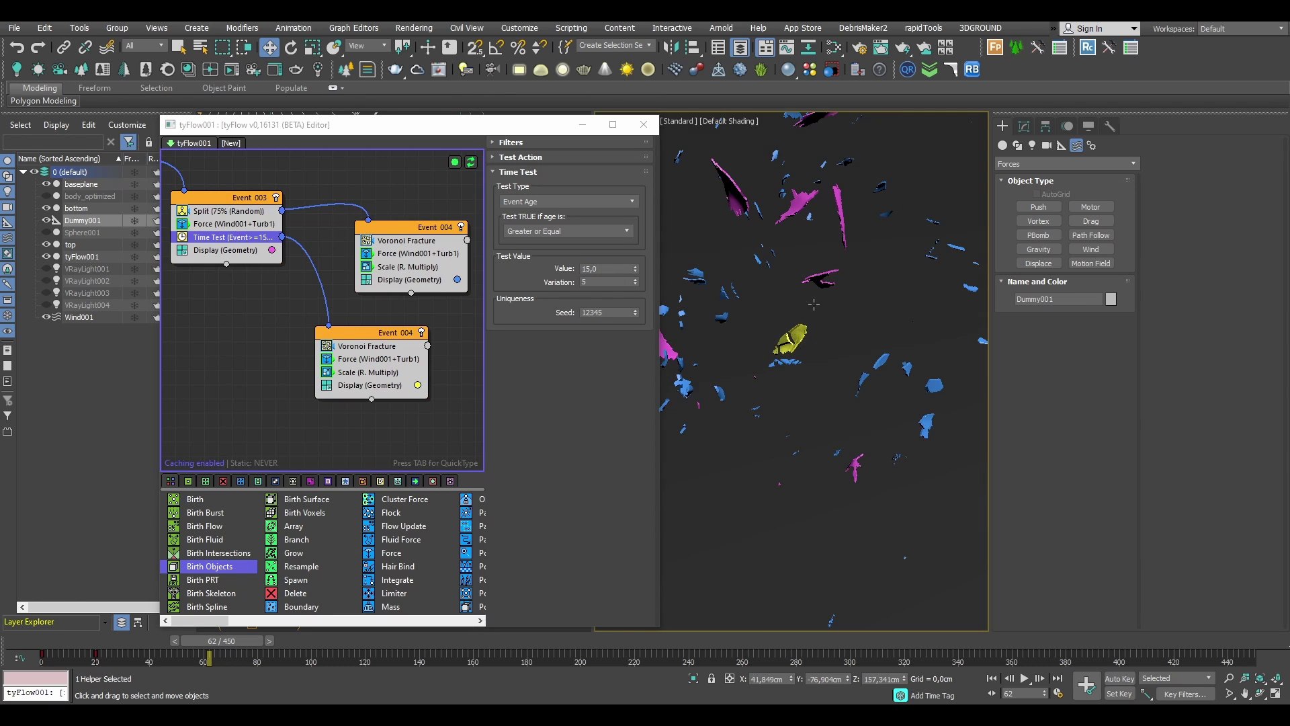
scroll(813, 304, down, 10)
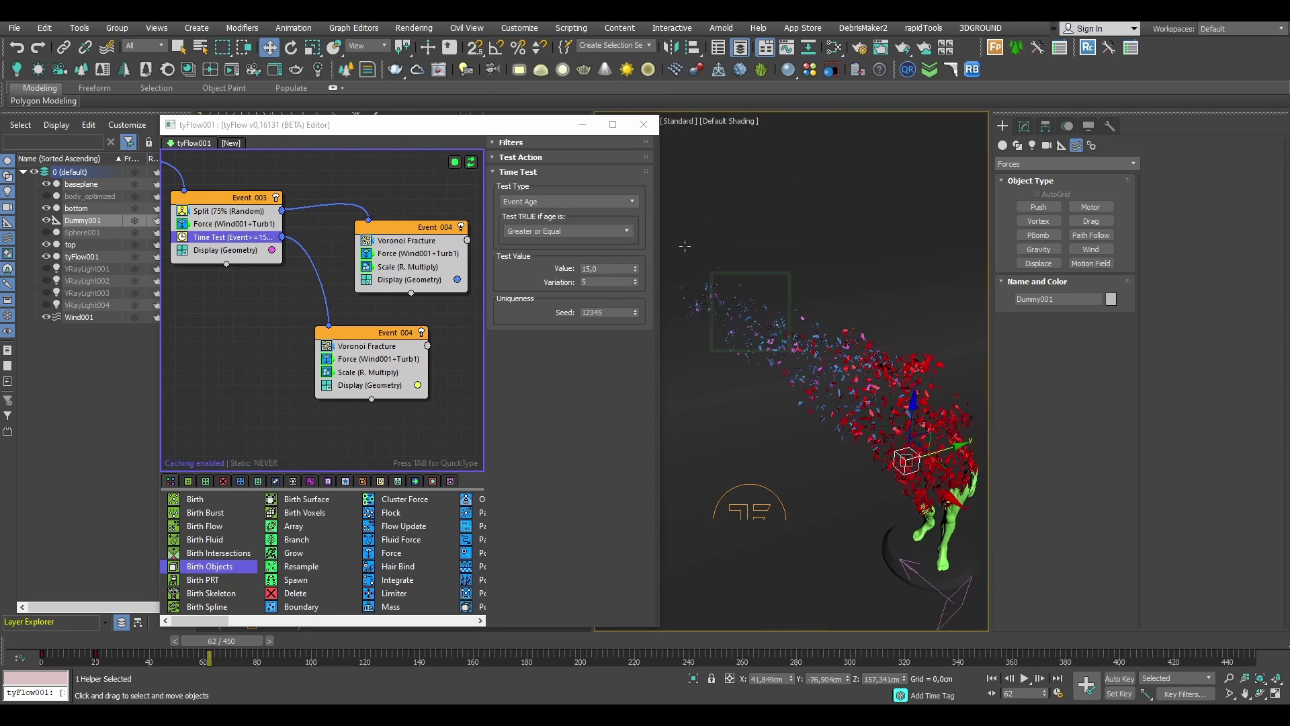
click(718, 227)
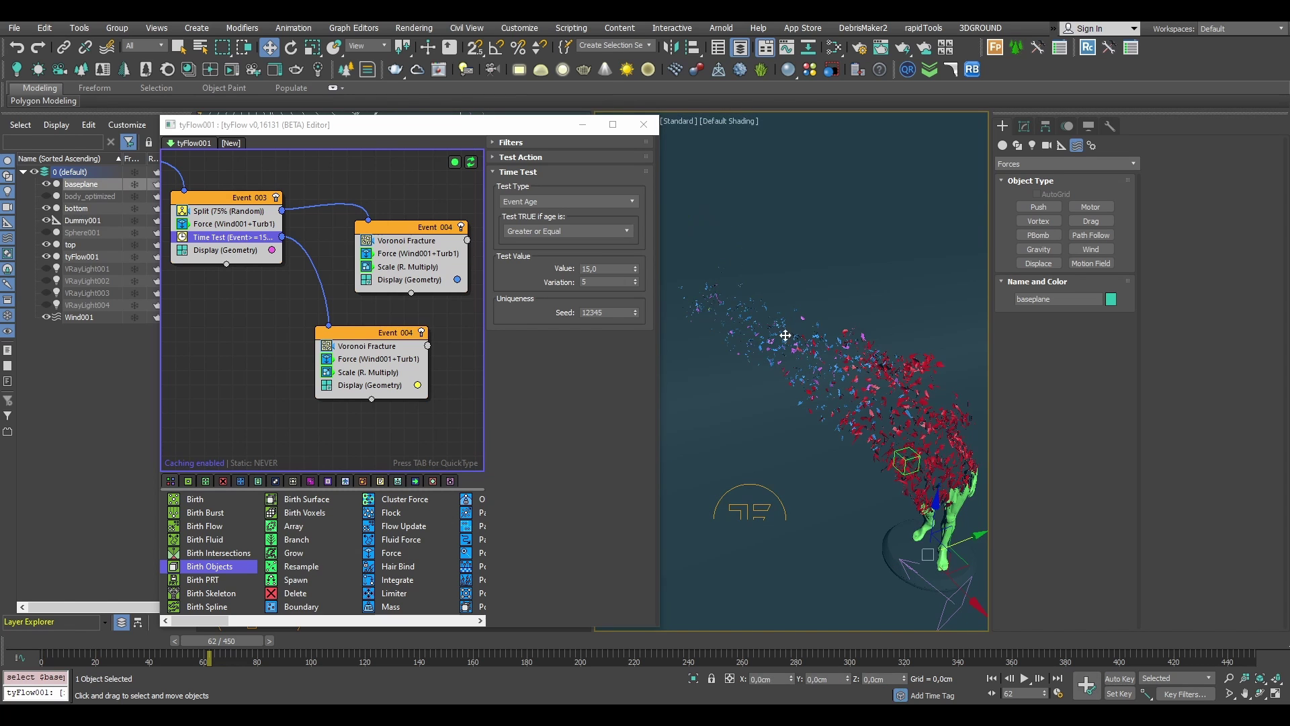
scroll(773, 322, down, 3)
Step: Minimize the tyFlow editor and examine the fragment trail around the curved baseplane in the Front view
click(583, 124)
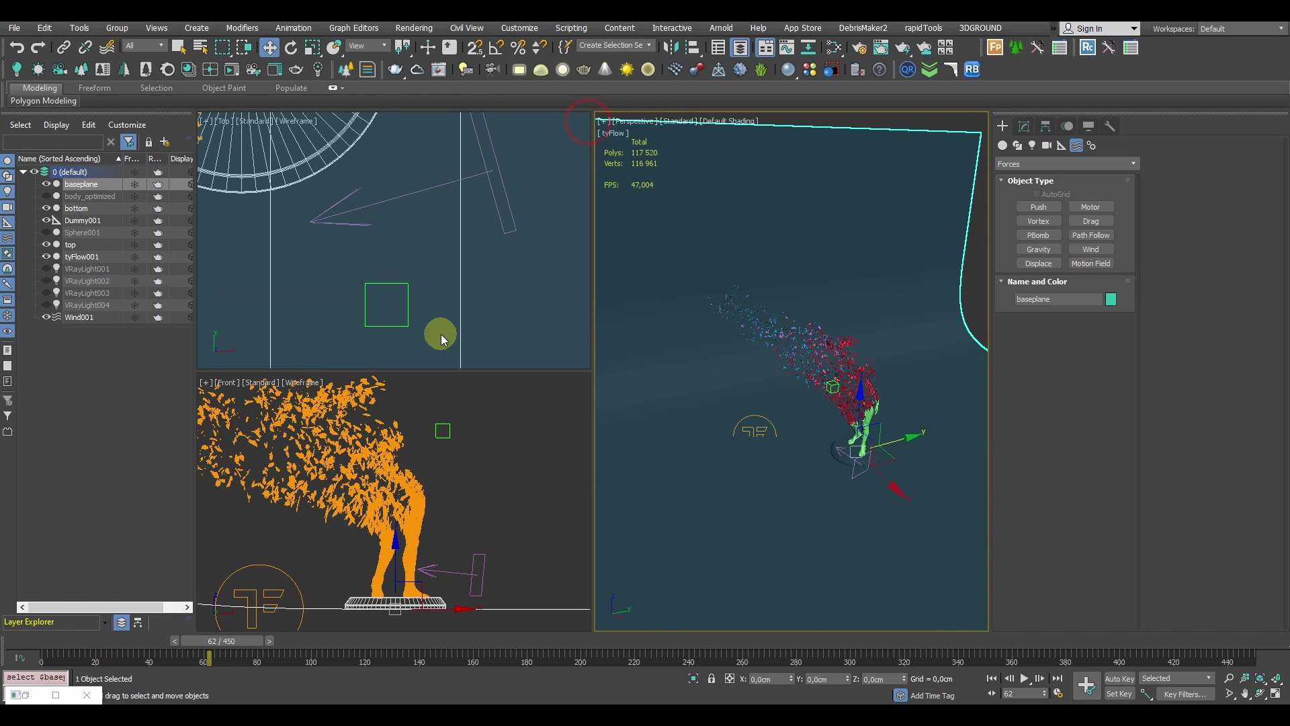
scroll(511, 498, down, 8)
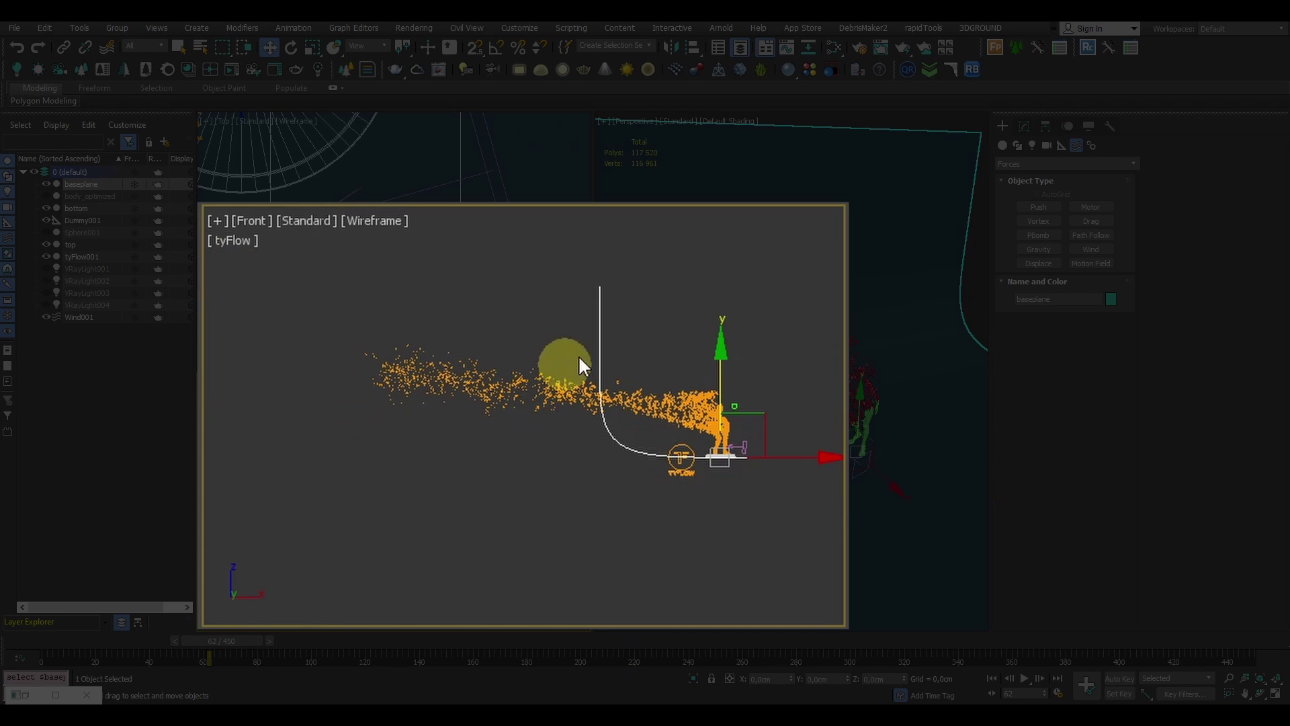
middle_drag(637, 381, 572, 389)
click(584, 341)
scroll(638, 432, up, 4)
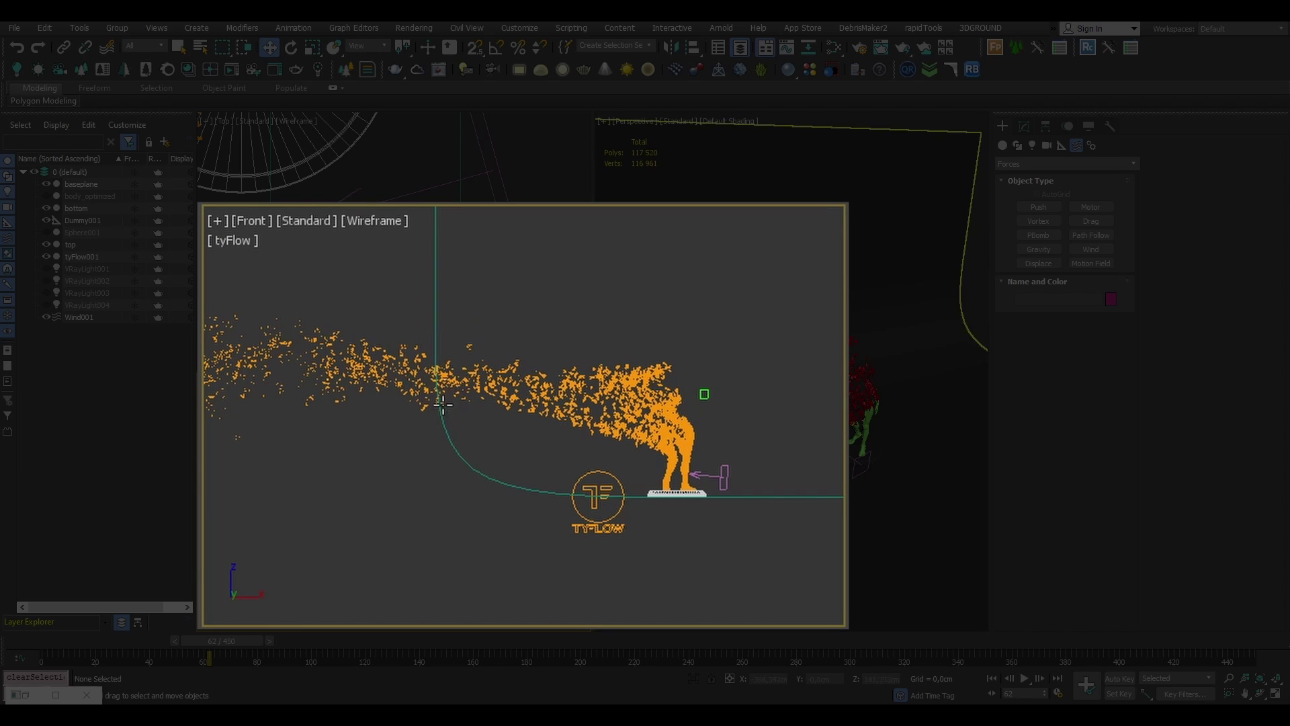
Step: Add a Collision operator ahead of Event_002's Time Test and pick the baseplane as its collider
click(610, 524)
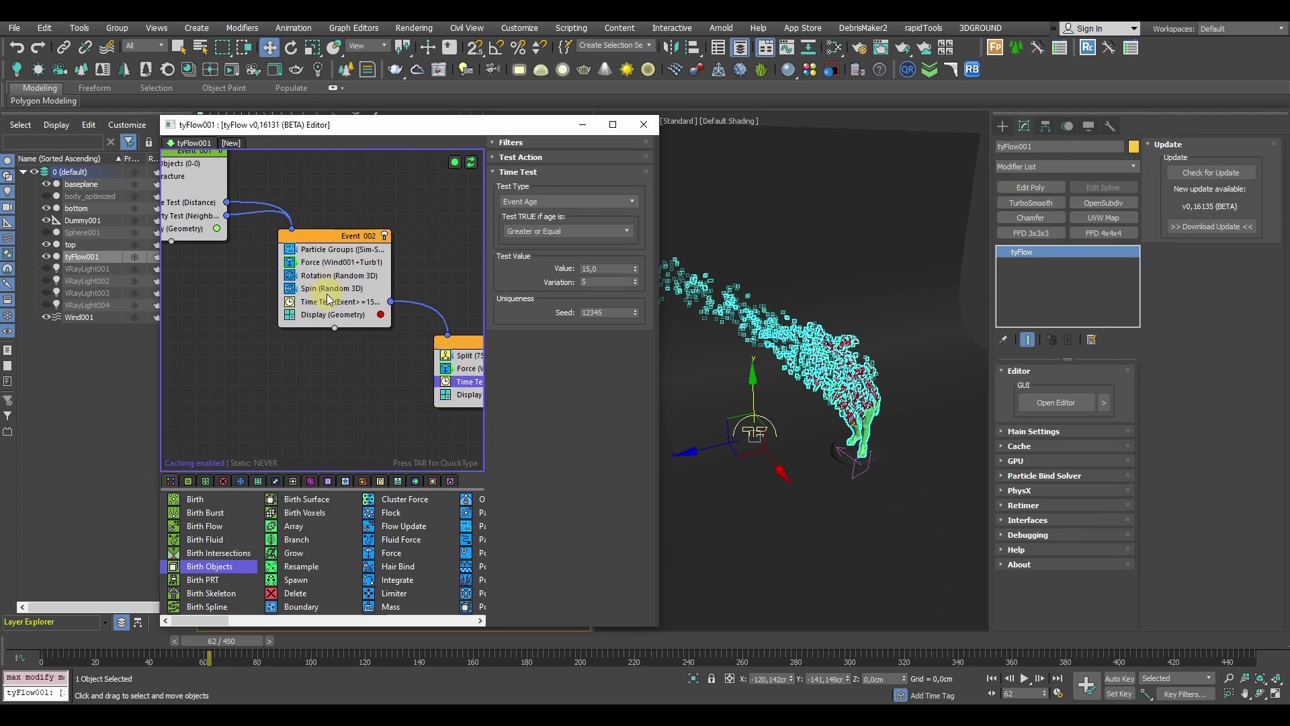
key(Tab)
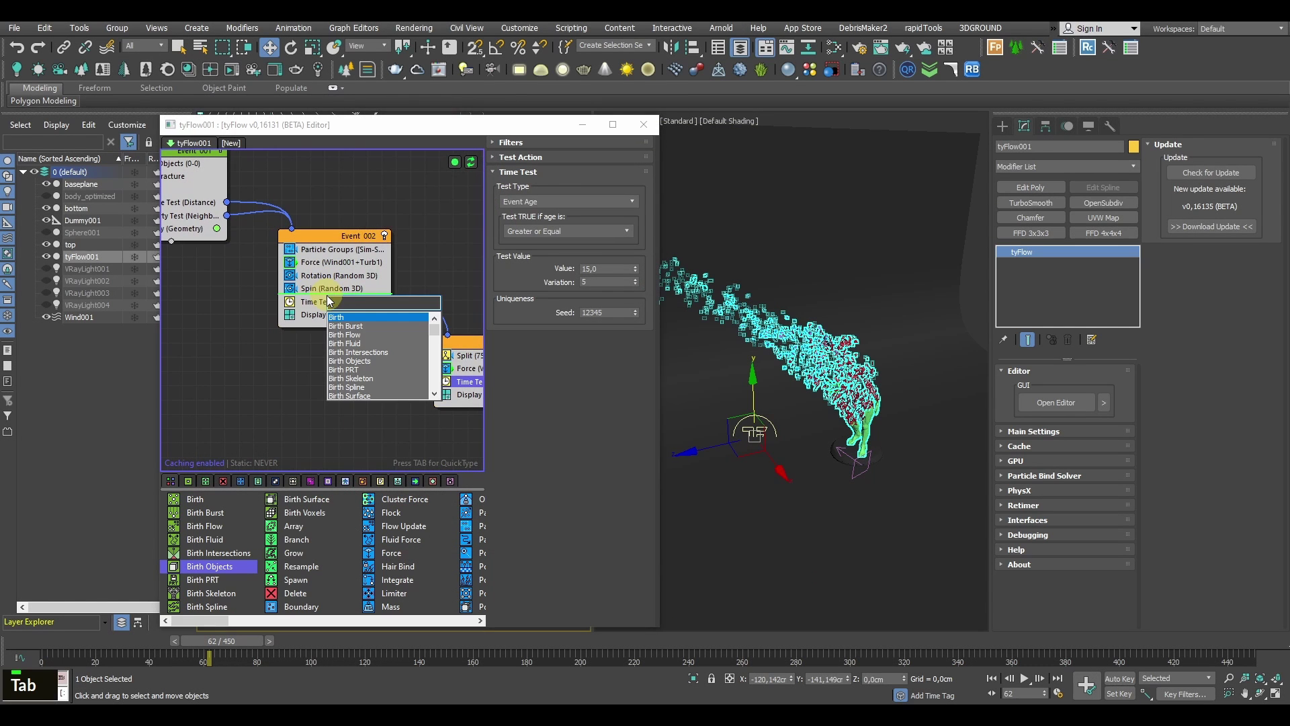
text(coll)
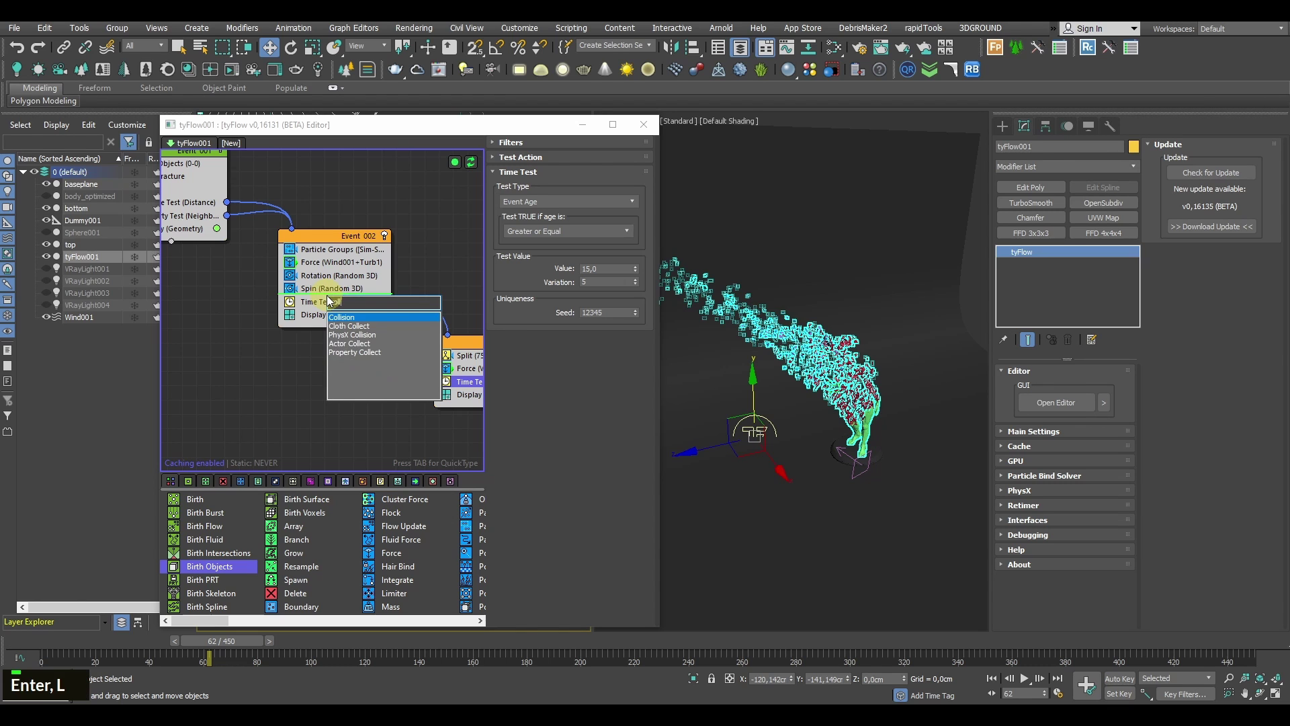
key(Return)
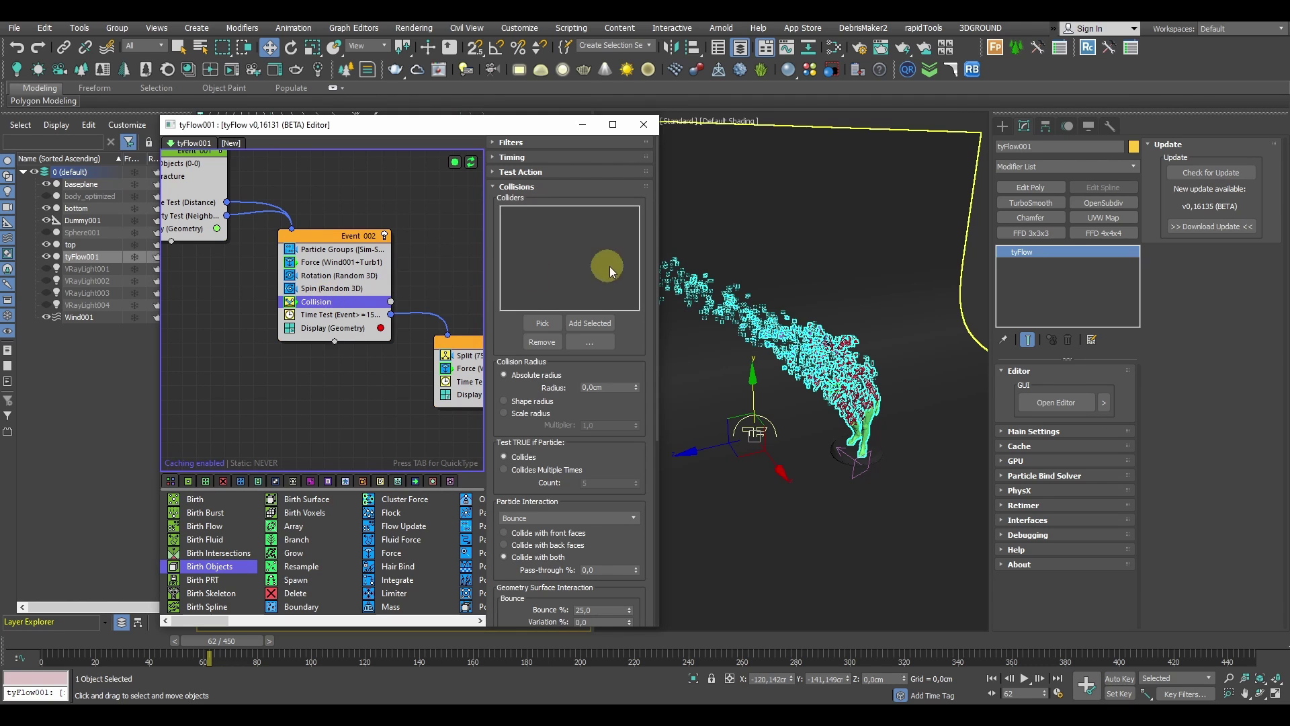
click(542, 322)
click(826, 264)
click(443, 274)
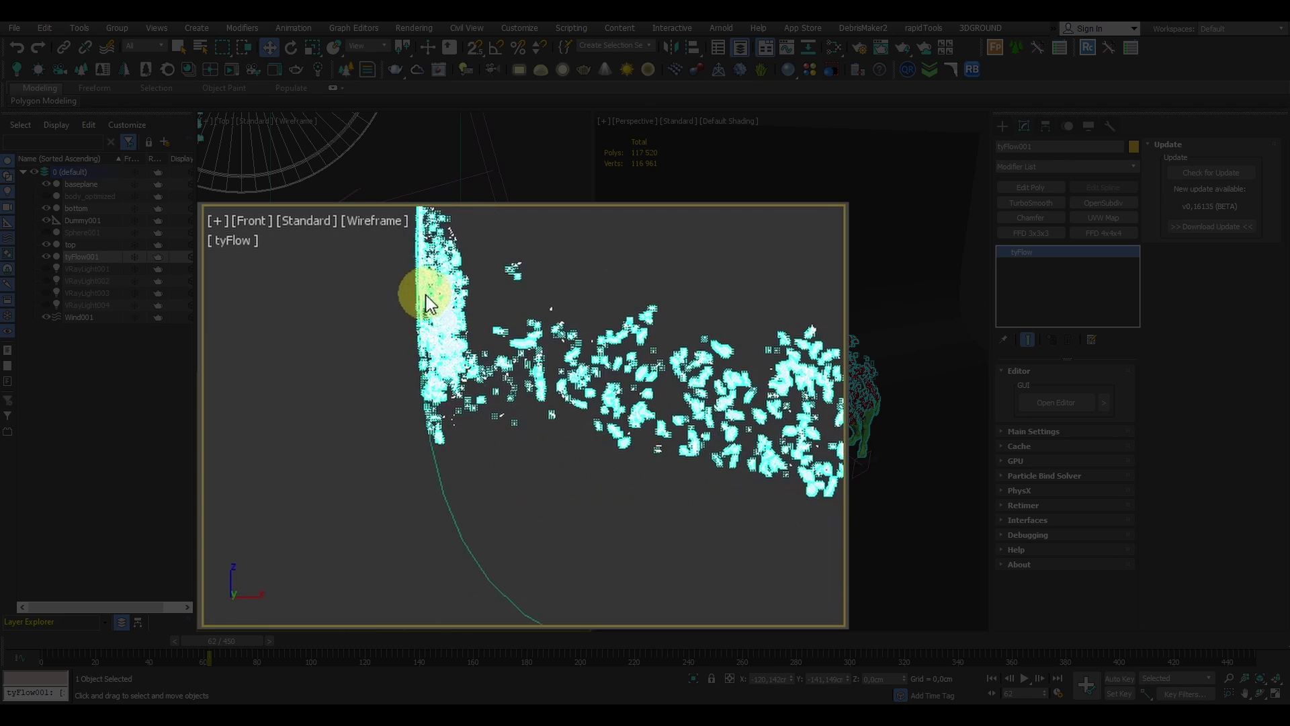
middle_drag(427, 295, 438, 331)
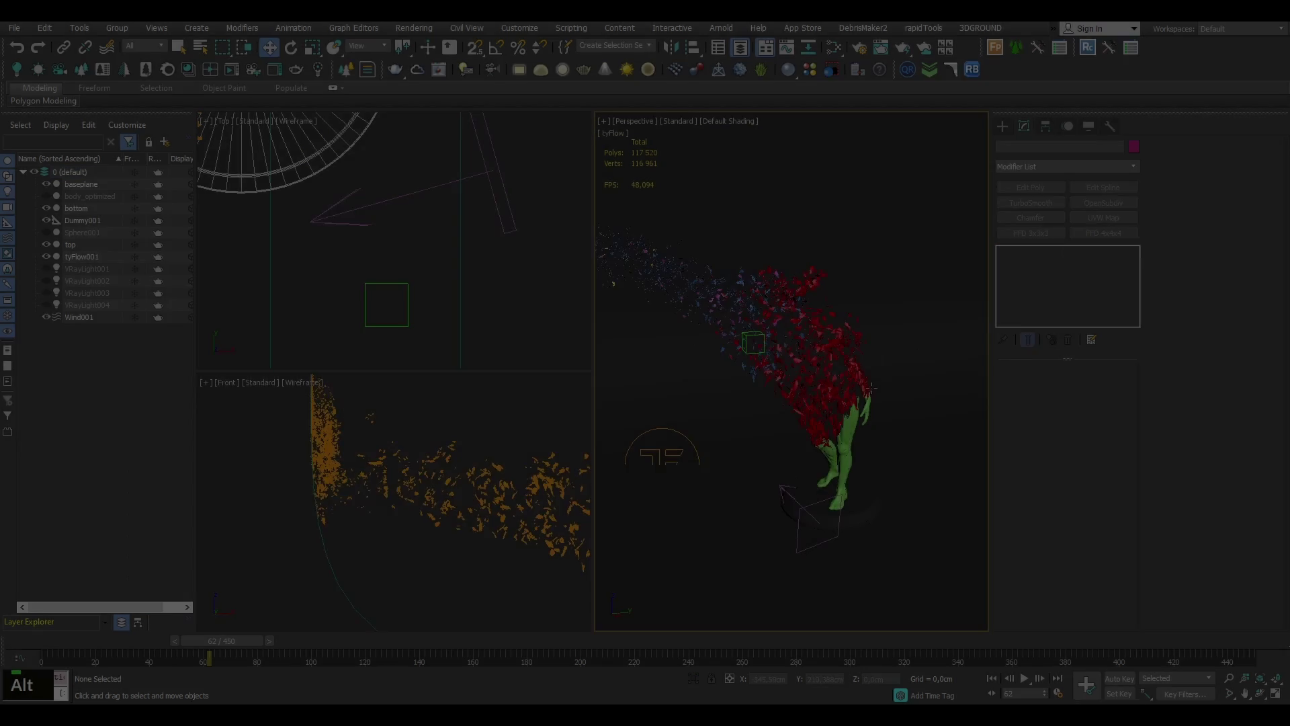
drag(241, 642, 270, 643)
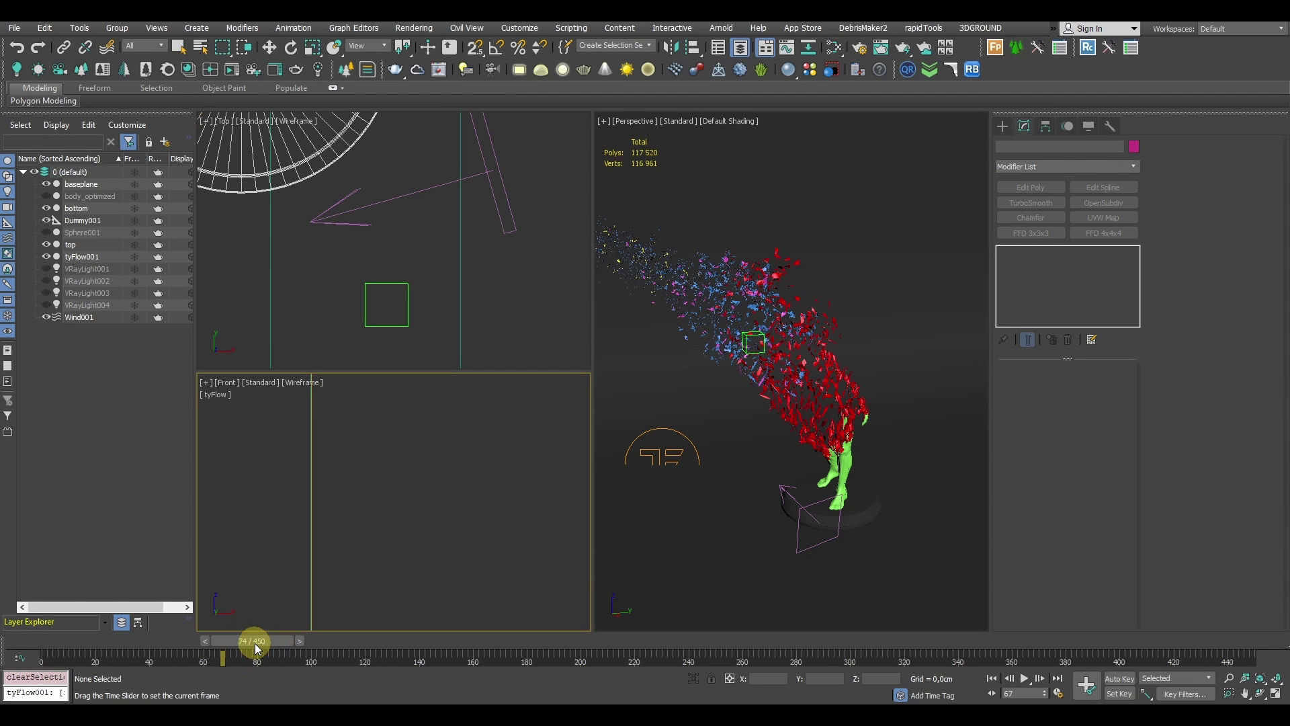
Step: Enable the simulation retimer on tyFlow001, retiming by speed at 70%
click(683, 441)
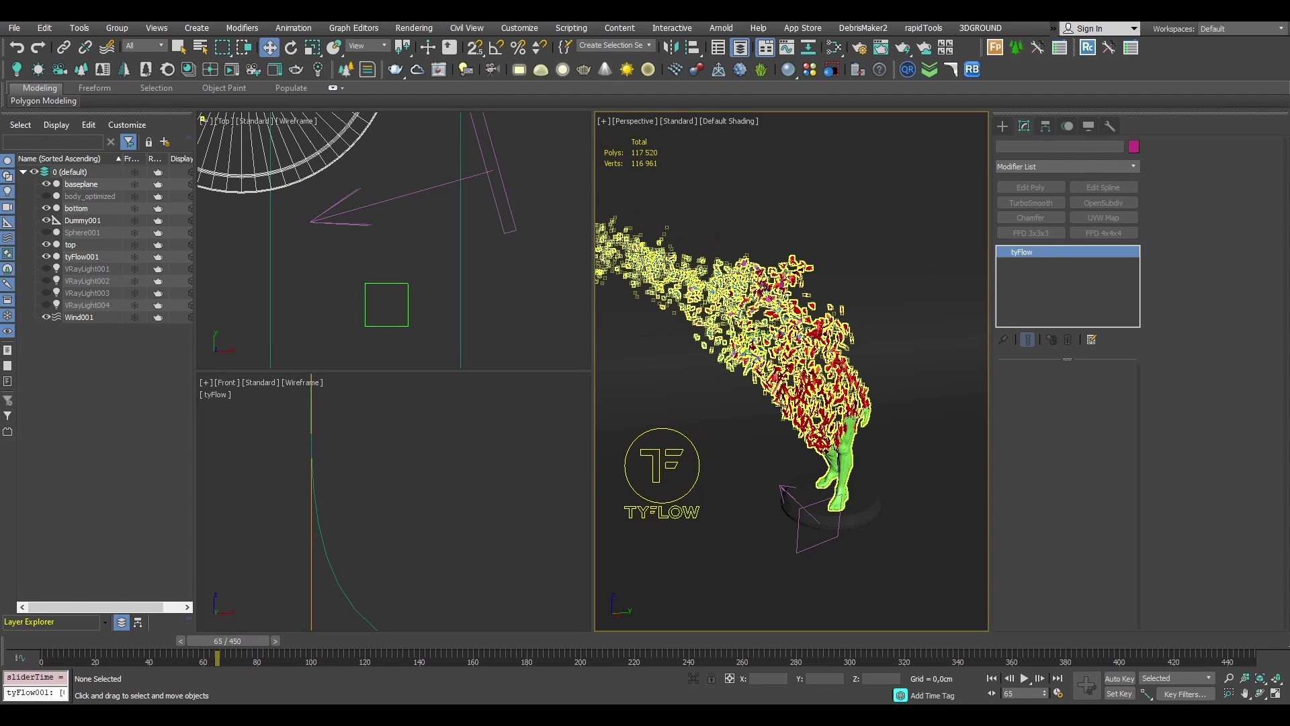
click(1076, 461)
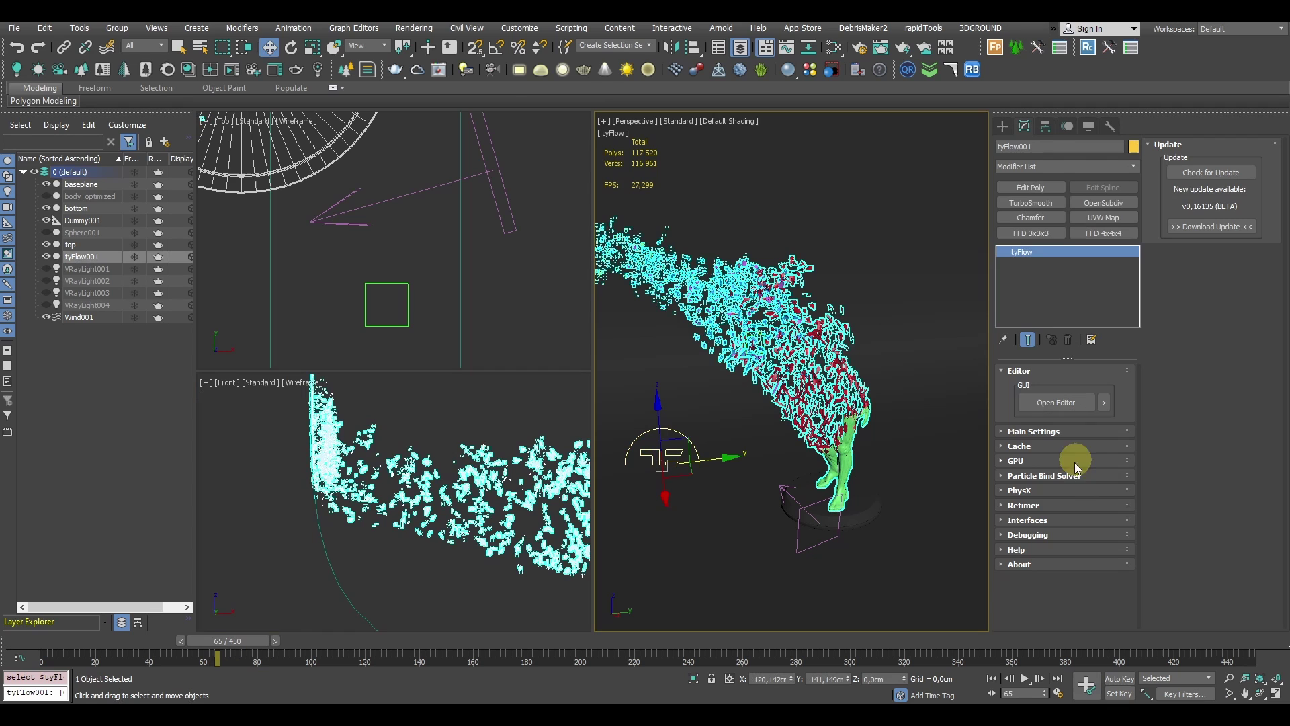
click(1032, 506)
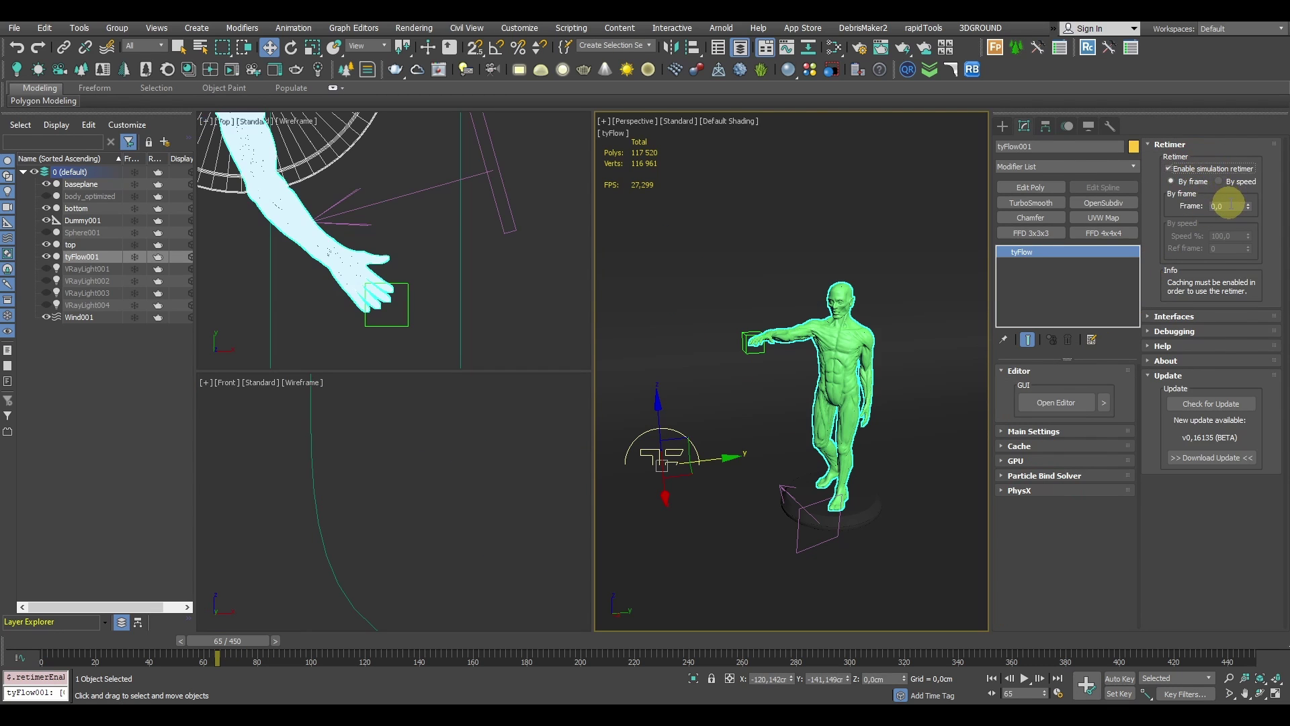
click(1235, 183)
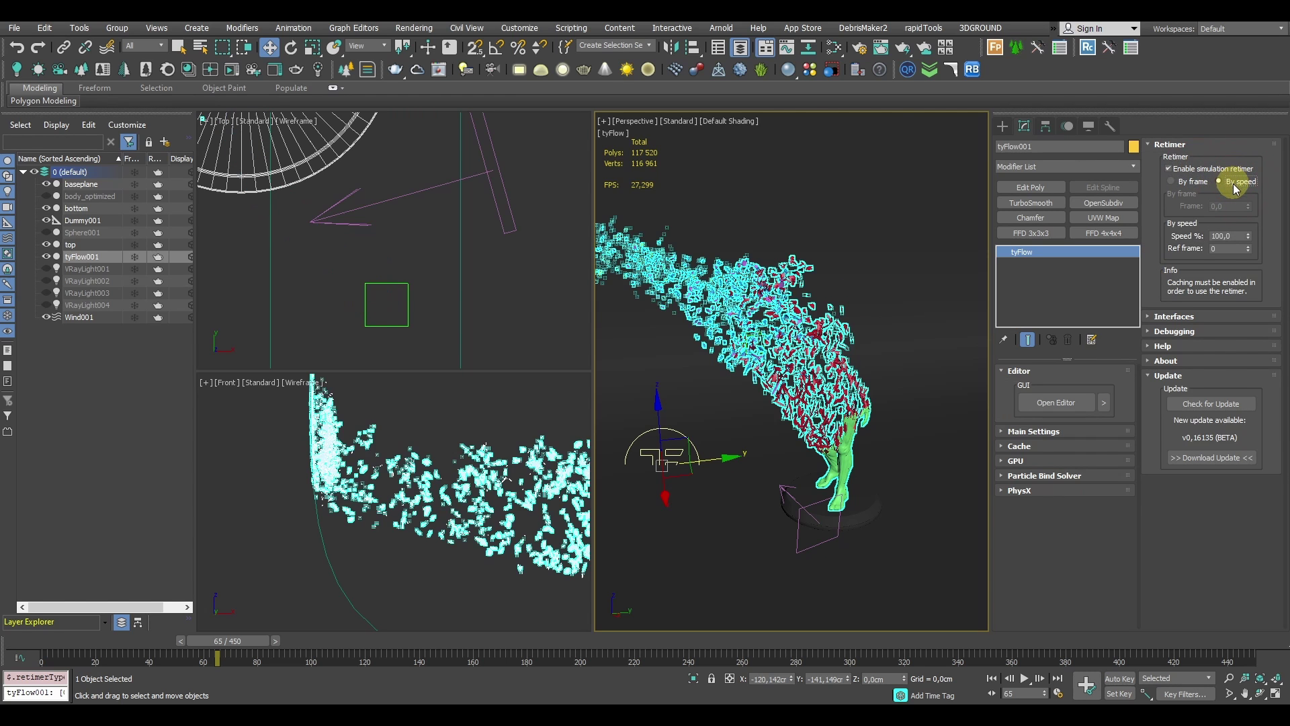
text(70)
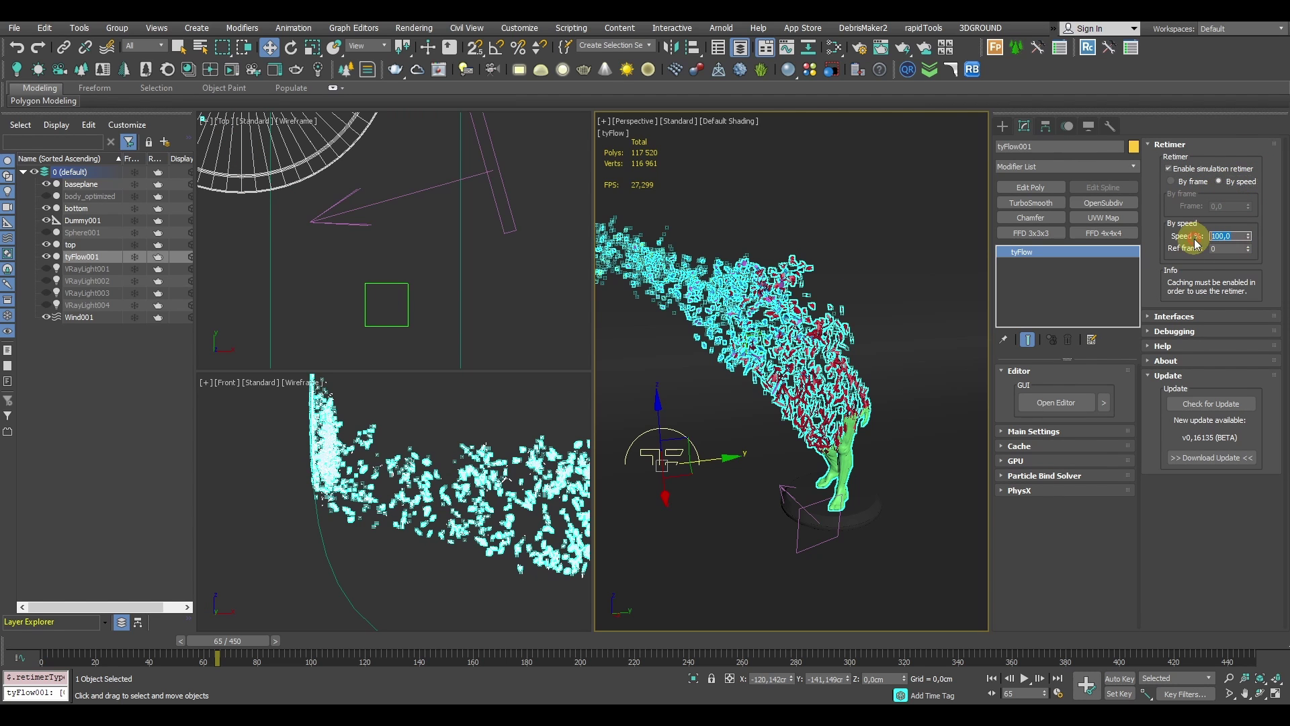
key(Return)
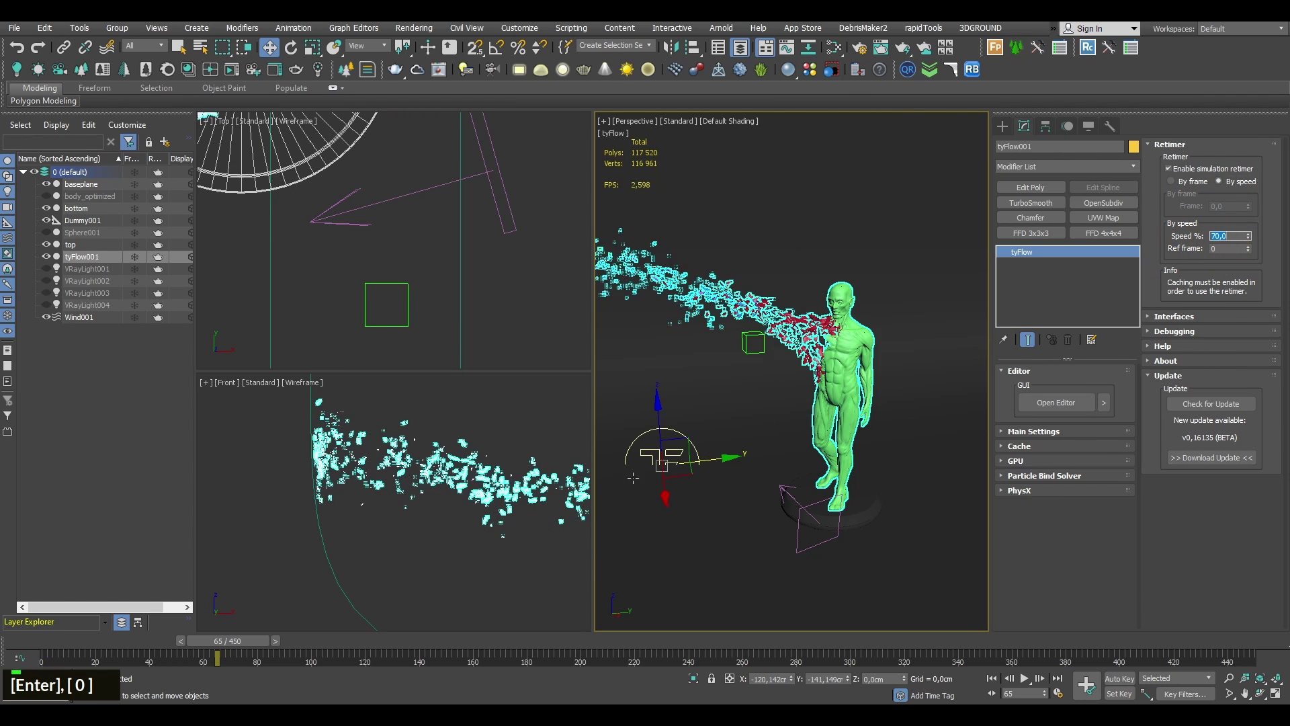
click(481, 406)
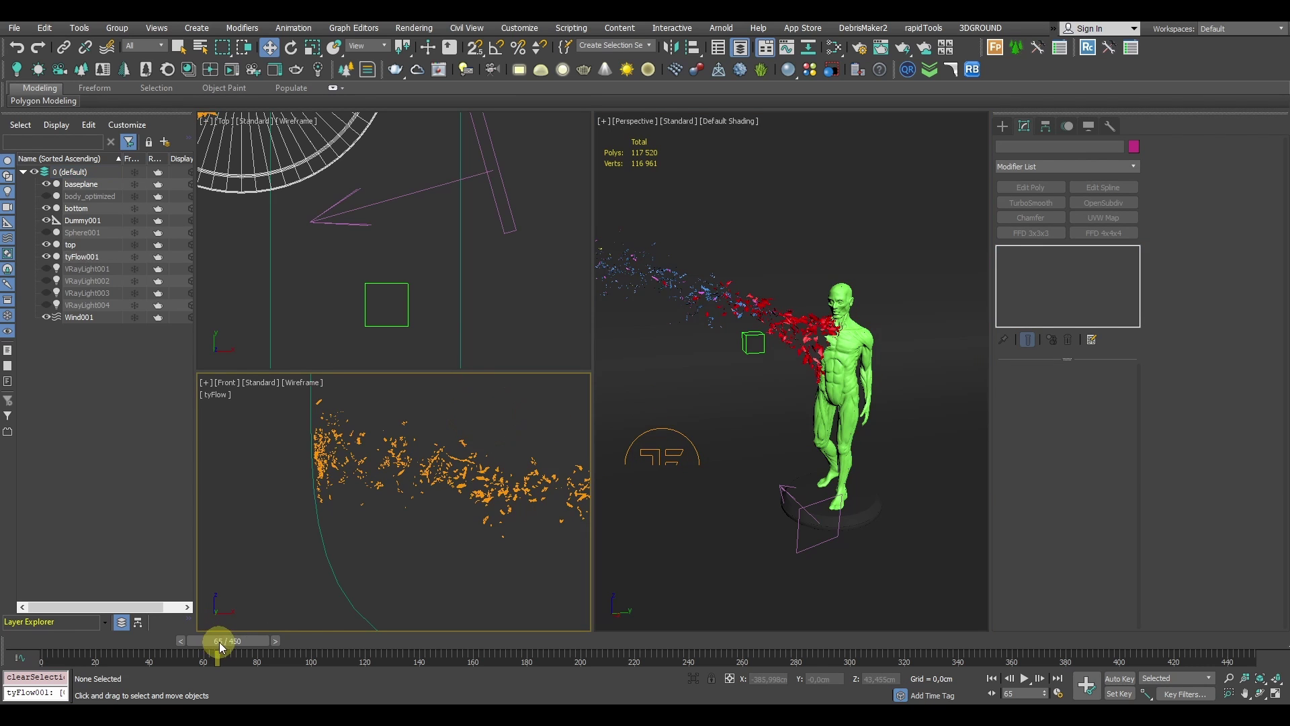
drag(223, 647, 266, 649)
Step: Set the Wind001 space warp's strength to 0,5 and review the slower fragment drift further along the timeline
key(w)
click(819, 522)
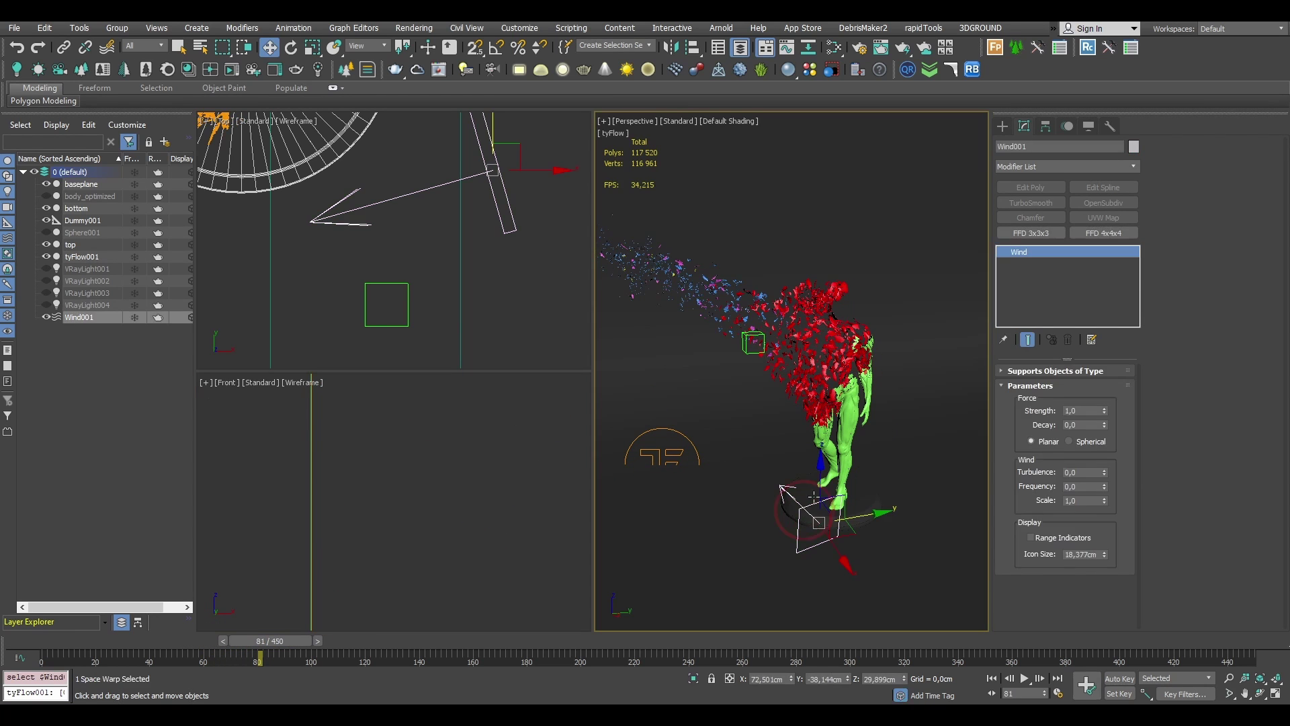
click(1090, 408)
mouse_move(1090, 411)
mouse_down()
mouse_move(1055, 412)
mouse_move(1108, 416)
mouse_up()
text(0,5)
key(Return)
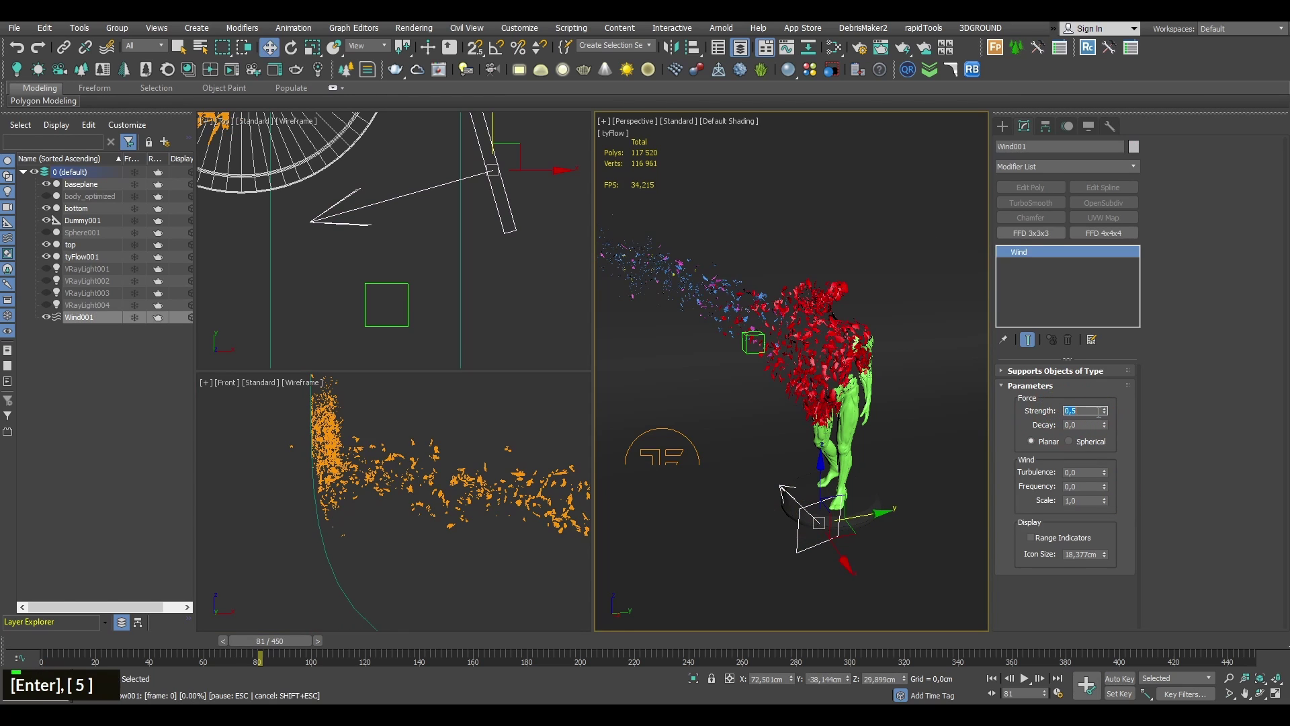
drag(264, 641, 300, 635)
key(w)
middle_drag(800, 293, 819, 322)
Step: Create a VRay physical camera in the Top view, aimed at the human figure
click(1003, 127)
click(1047, 146)
click(1066, 164)
click(1031, 197)
click(1091, 207)
scroll(437, 244, down, 5)
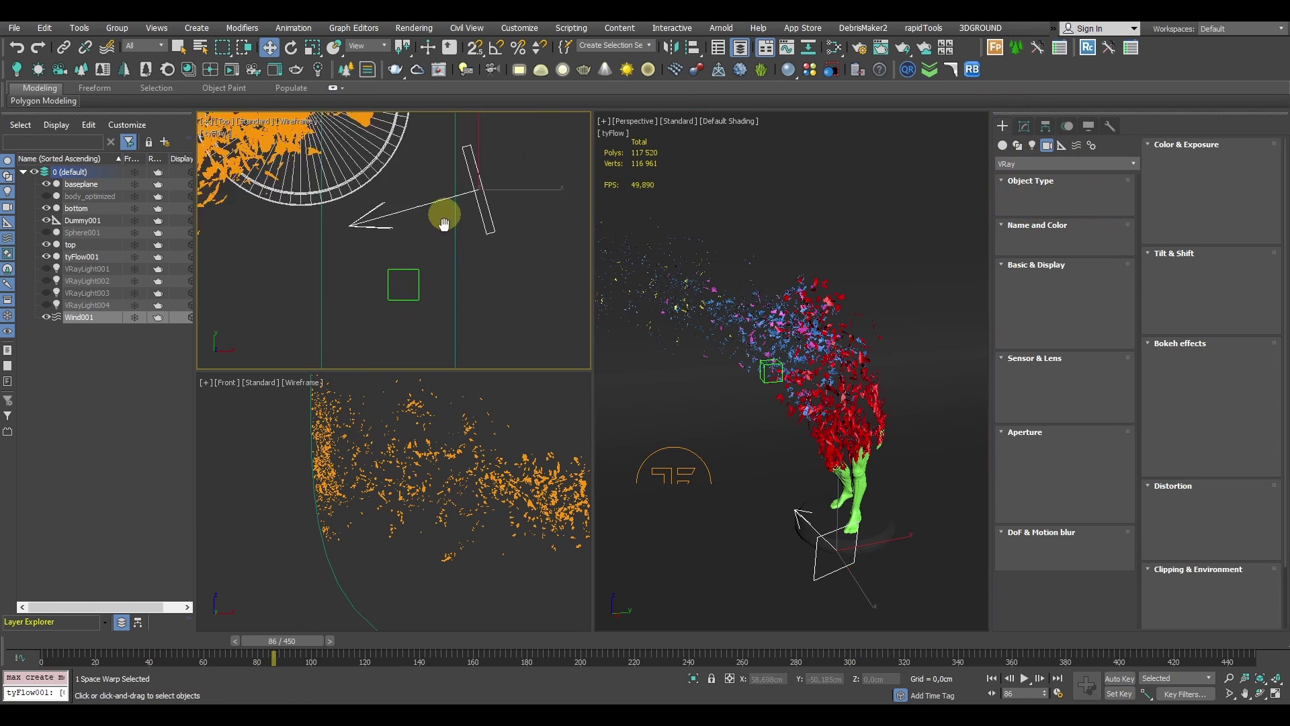
drag(541, 307, 383, 188)
Step: Switch the Perspective viewport to the new camera and frame the figure's upper body and outstretched arm at frame 42
middle_click(786, 201)
key(c)
middle_drag(786, 174, 894, 477)
click(1231, 678)
drag(848, 342, 849, 409)
drag(331, 639, 170, 629)
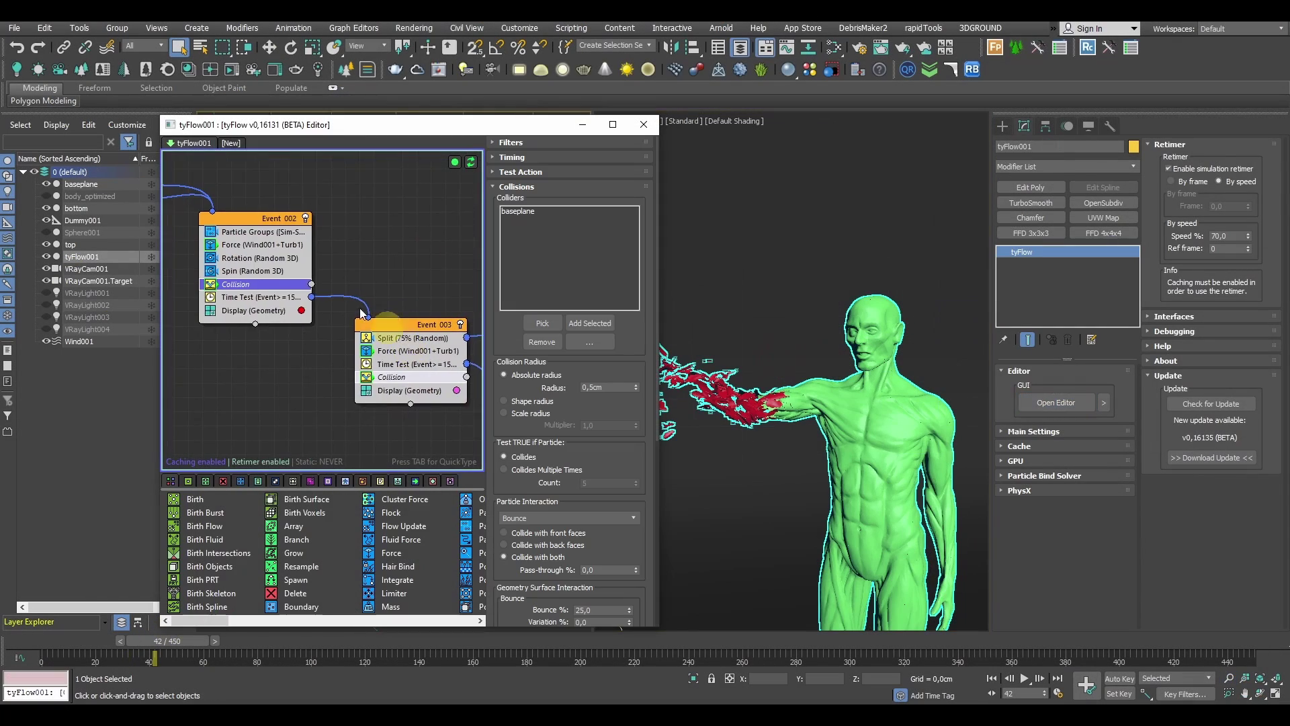
Step: Enable the outer, inner and edge material ID overrides in Event_001's Shell operator
middle_drag(253, 281, 440, 351)
middle_drag(371, 289, 412, 337)
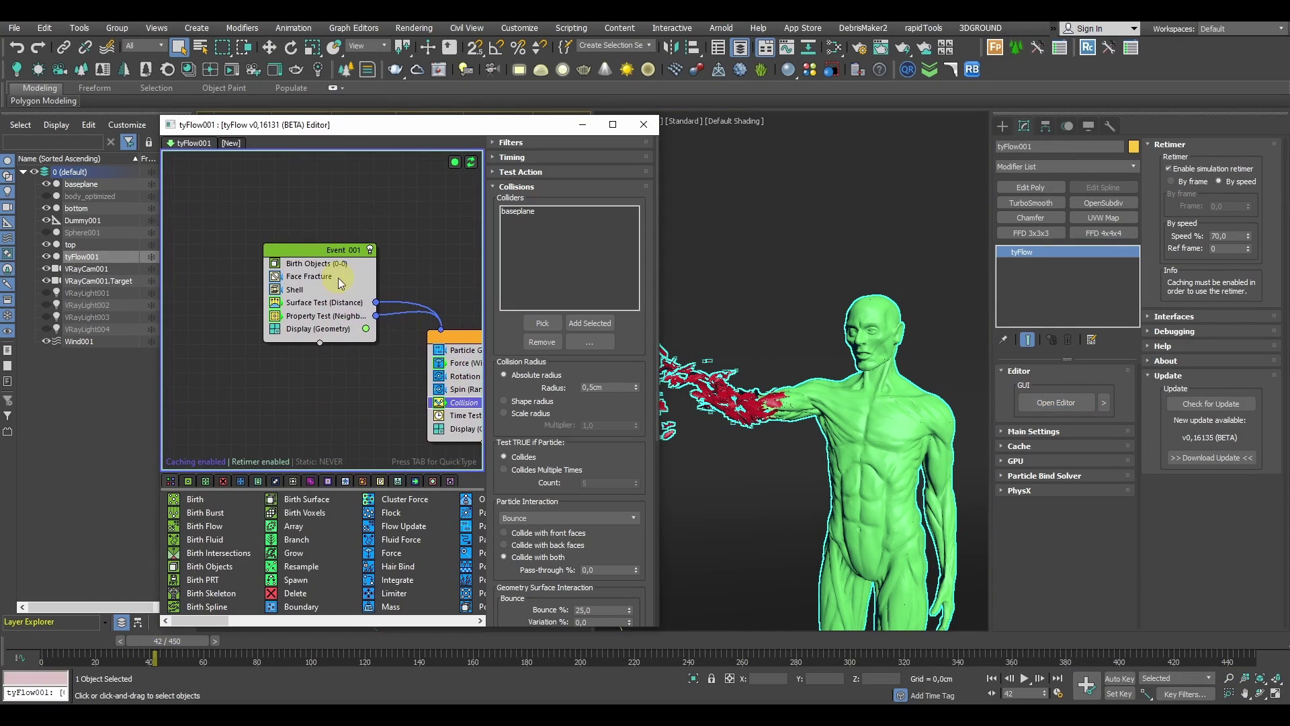
click(296, 291)
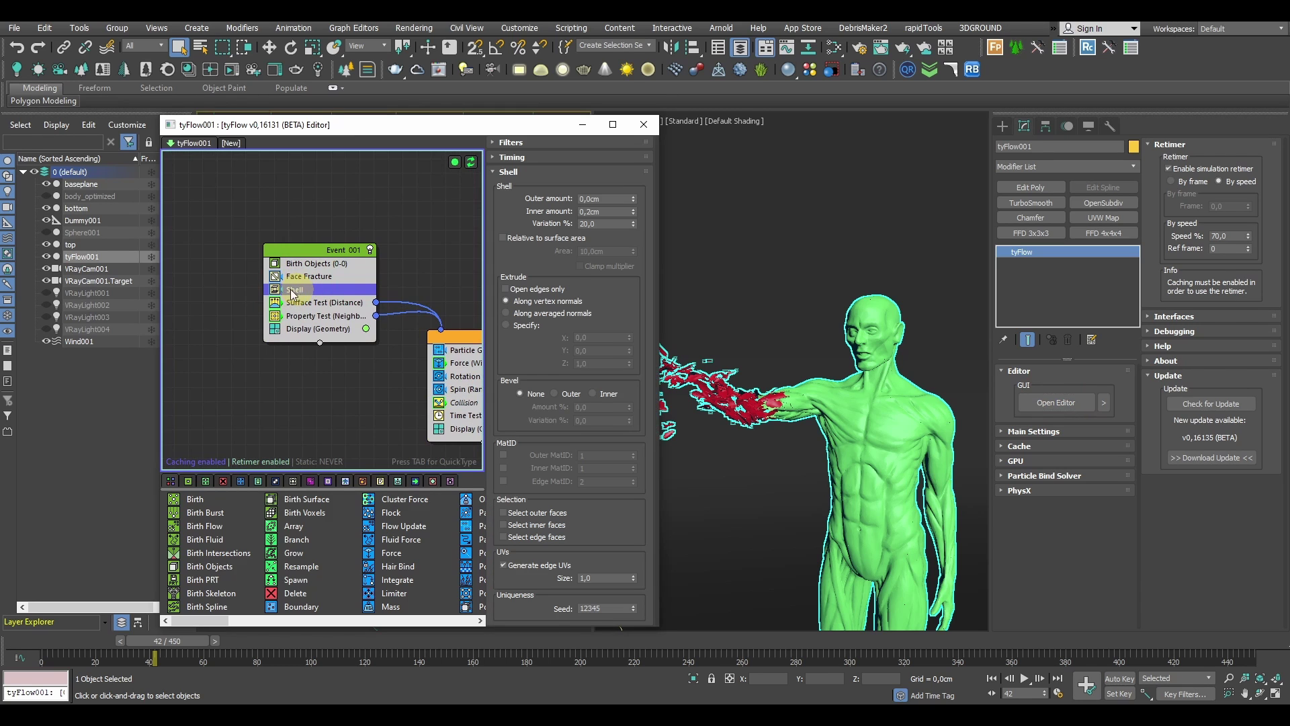
click(504, 456)
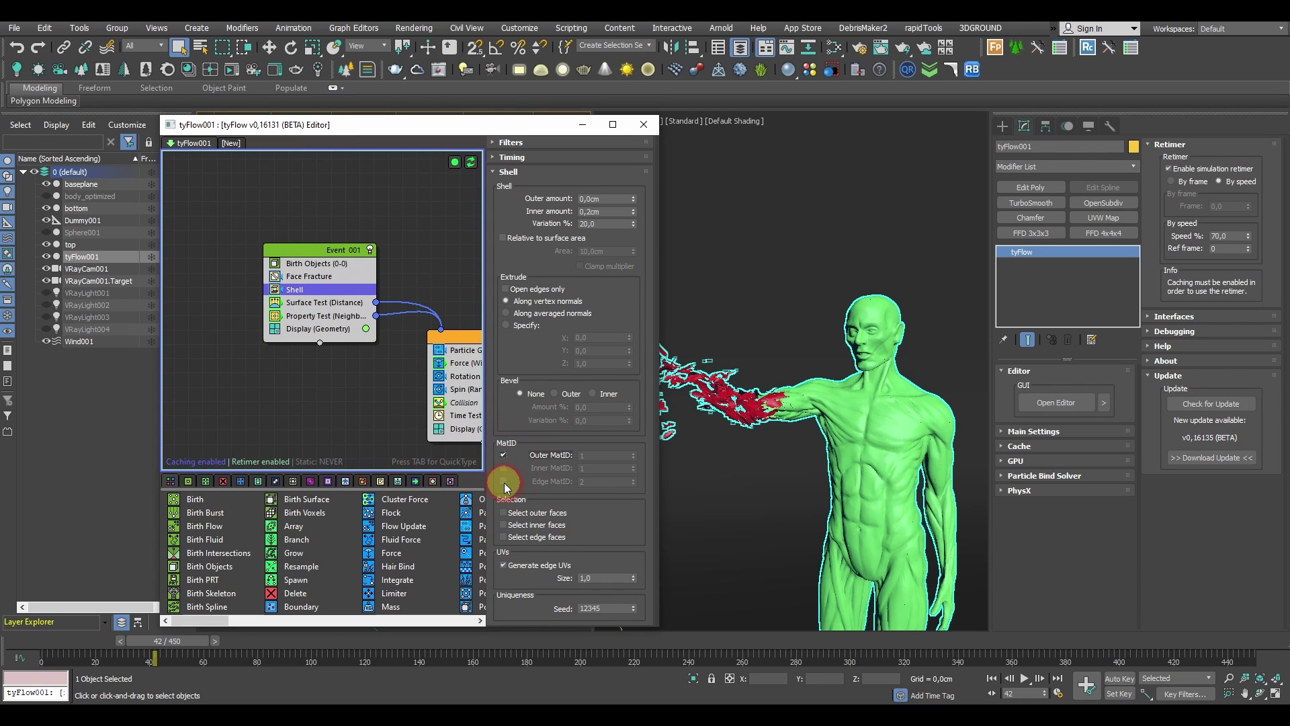
click(503, 468)
click(503, 482)
Step: Set the Shell operator's material IDs to 1 for outer and 2 for both inner and edge faces
double_click(584, 457)
key(Return)
click(594, 467)
text(2)
key(Return)
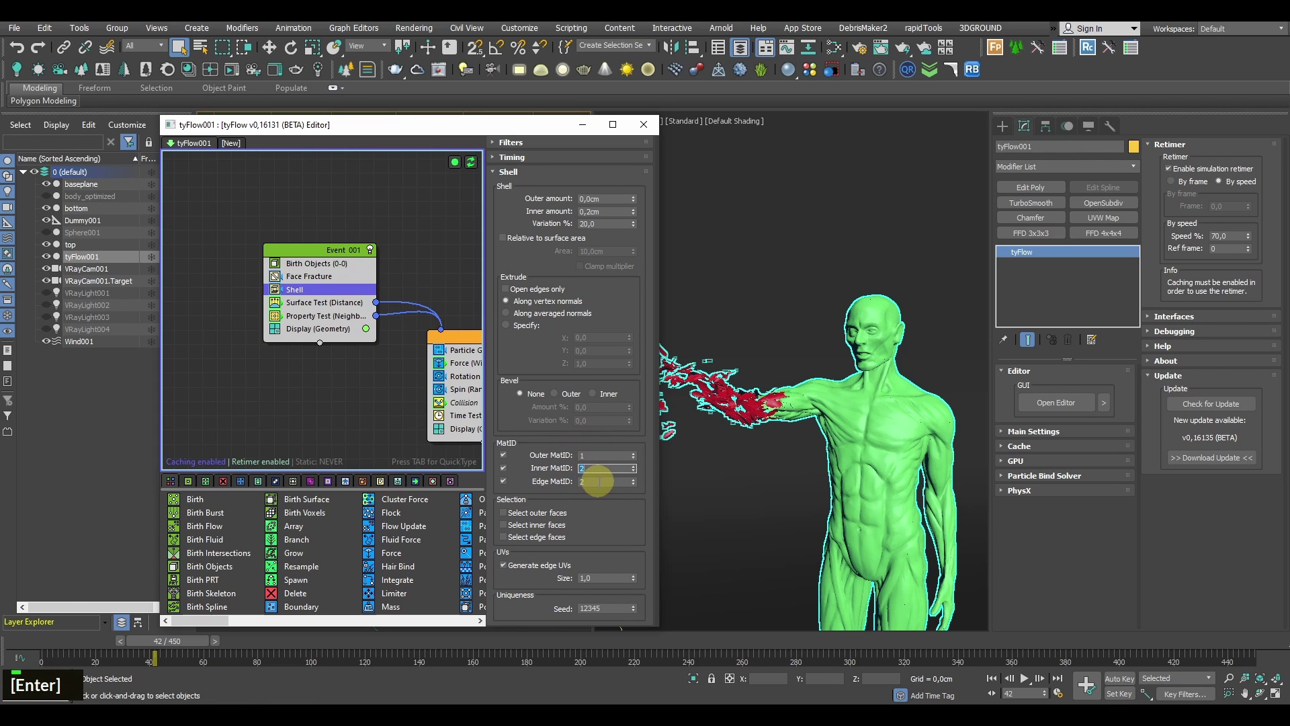
click(598, 481)
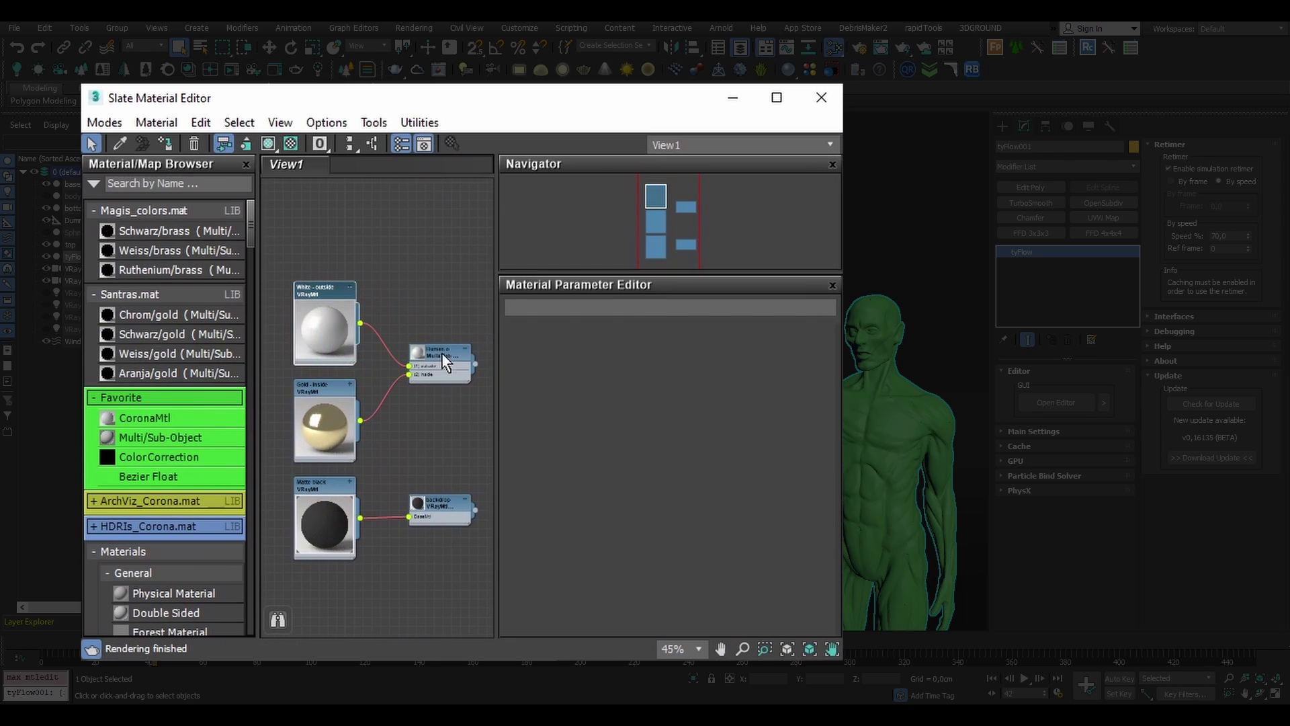
Step: Examine the white outside and gold inside VRay materials feeding the Multi/Sub-Object material and their look on the fragments
click(443, 353)
scroll(387, 334, up, 2)
middle_drag(378, 330, 460, 343)
scroll(485, 380, up, 2)
click(350, 255)
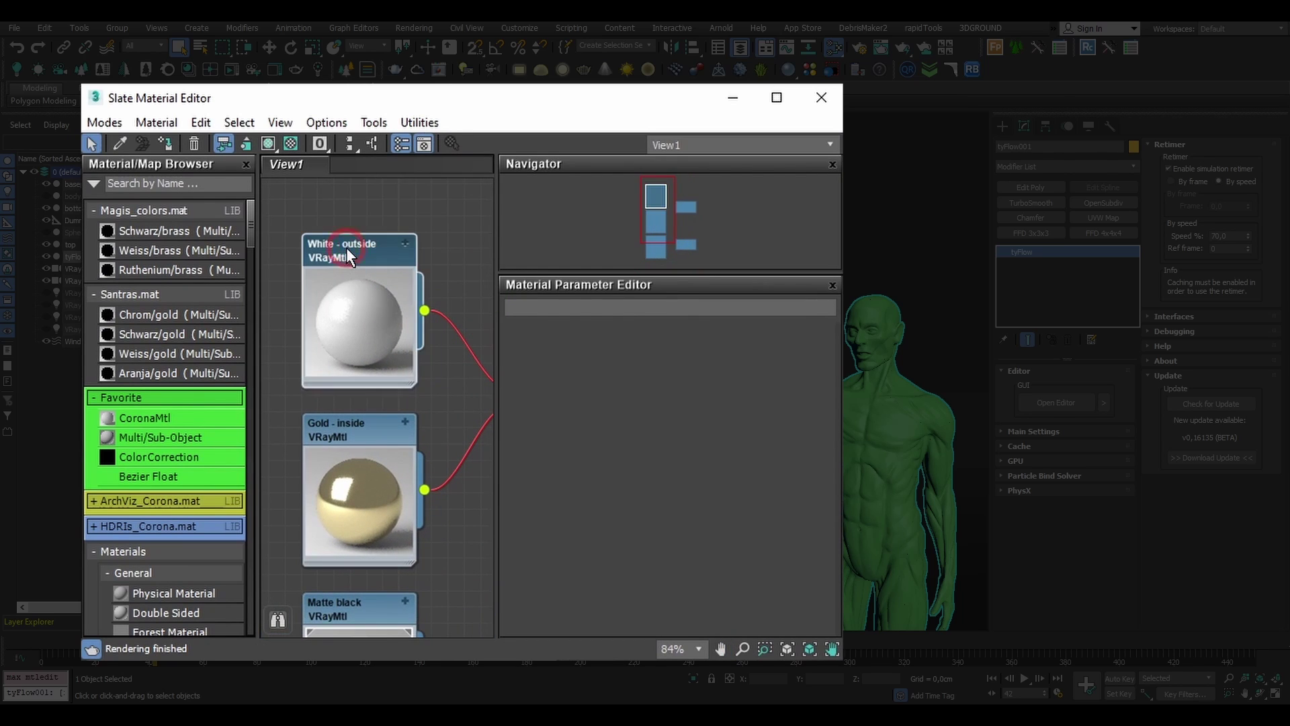
middle_drag(391, 320, 293, 325)
middle_drag(377, 372, 394, 370)
drag(395, 370, 413, 376)
scroll(417, 376, down, 1)
middle_drag(397, 368, 416, 364)
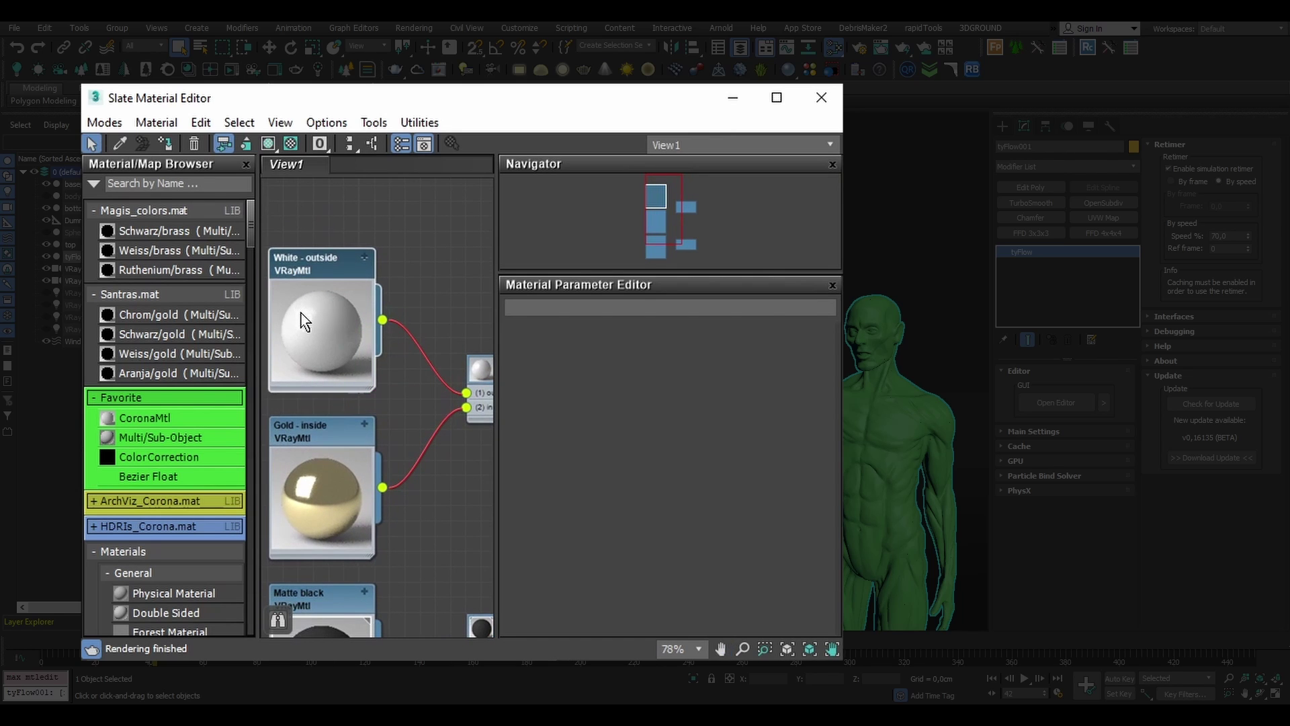
middle_drag(333, 353, 340, 303)
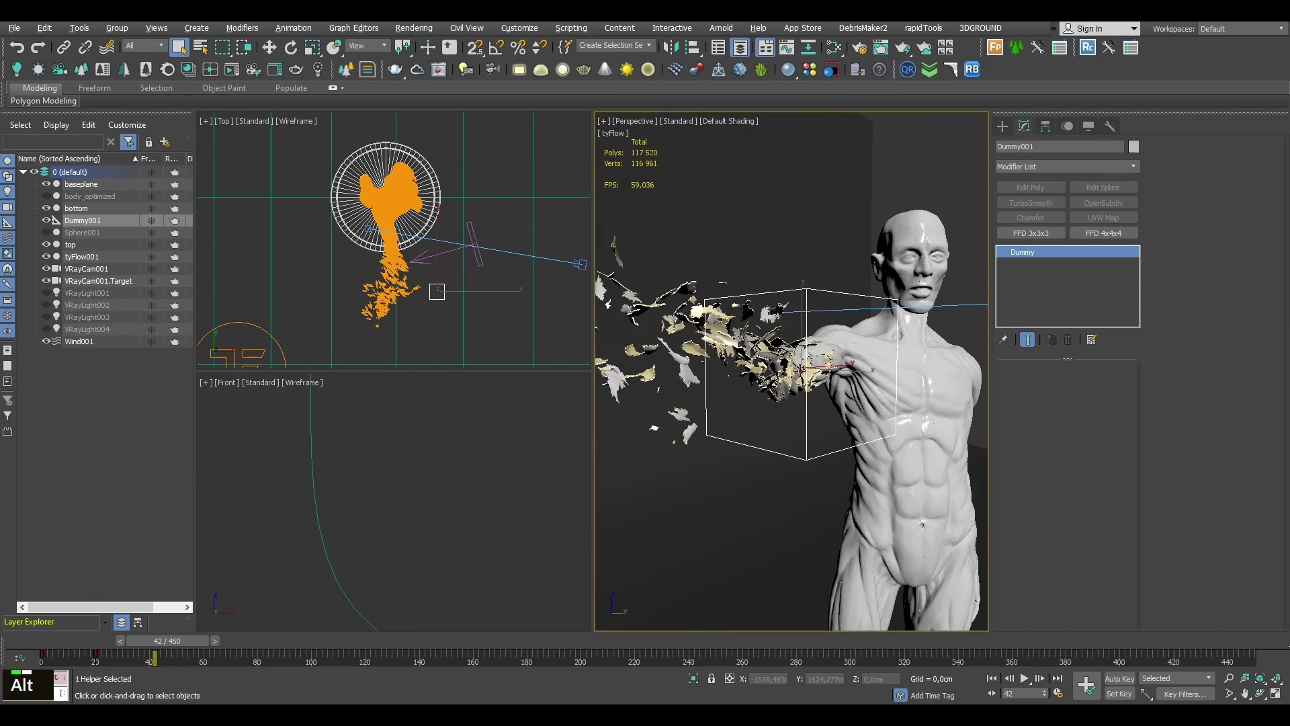
alt+middle_drag(773, 349, 800, 371)
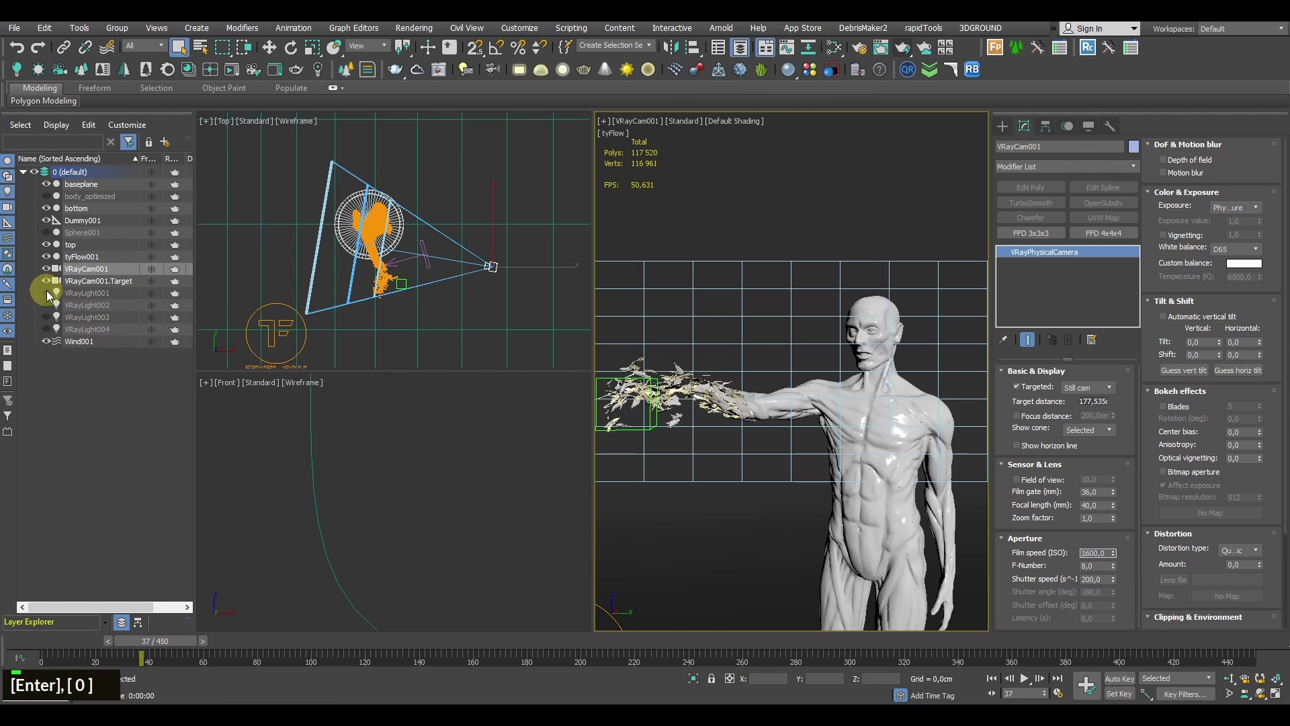
Step: Unhide the four scene lights, VRayLight001 to VRayLight004
click(47, 293)
click(46, 305)
click(46, 317)
click(47, 329)
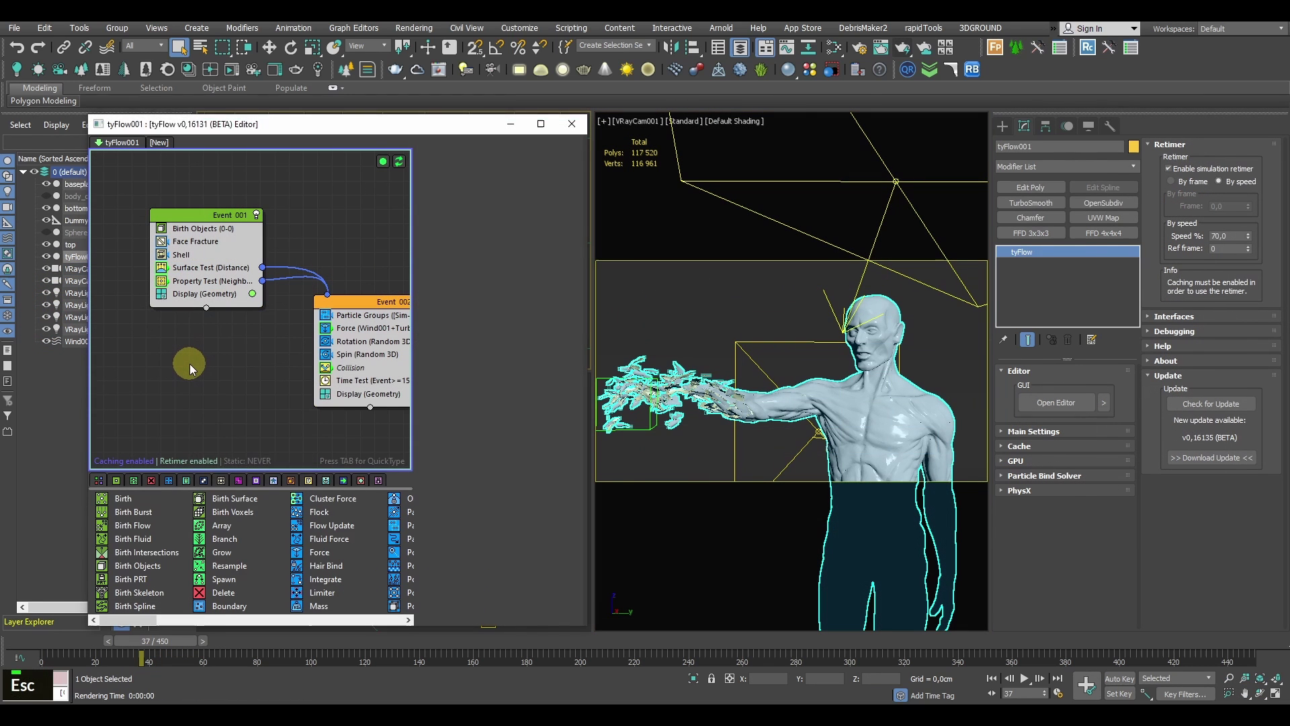
Step: Add an Export Particles operator as a separate event below Event_001 in the tyFlow graph
key(Tab)
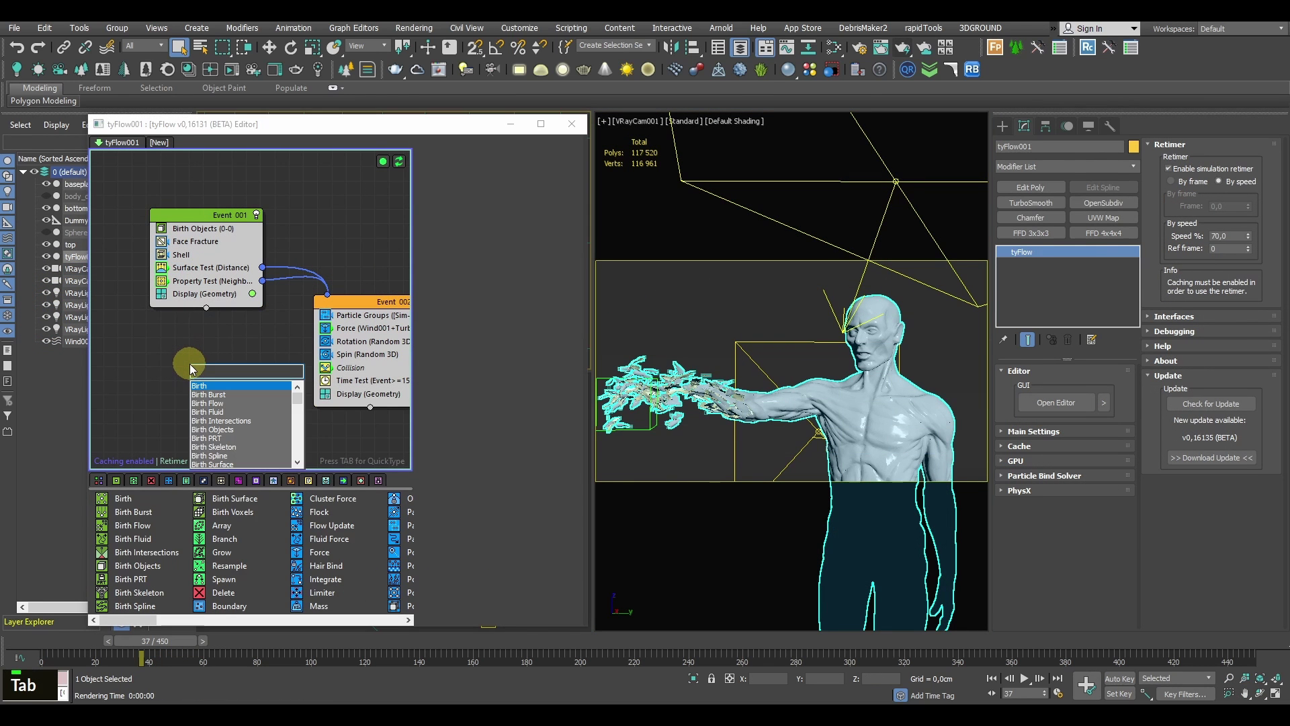
text(ca)
key(BackSpace)
key(BackSpace)
key(BackSpace)
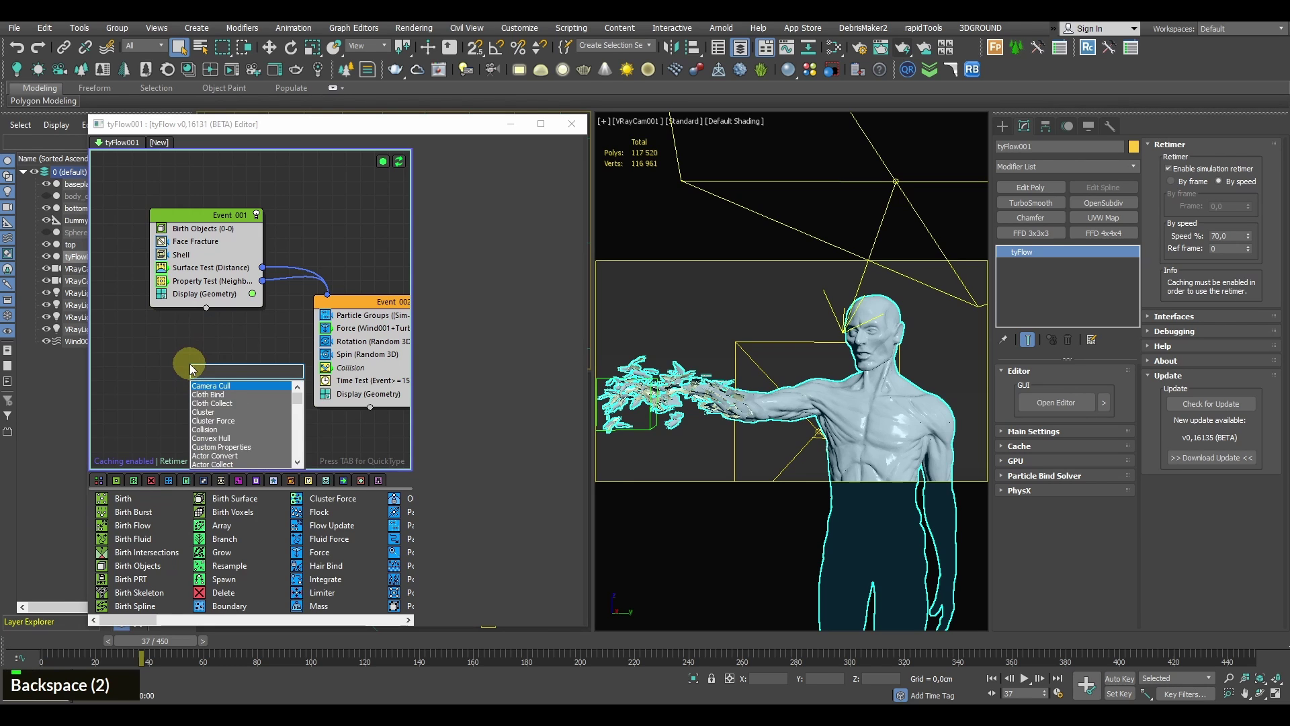
text(exp)
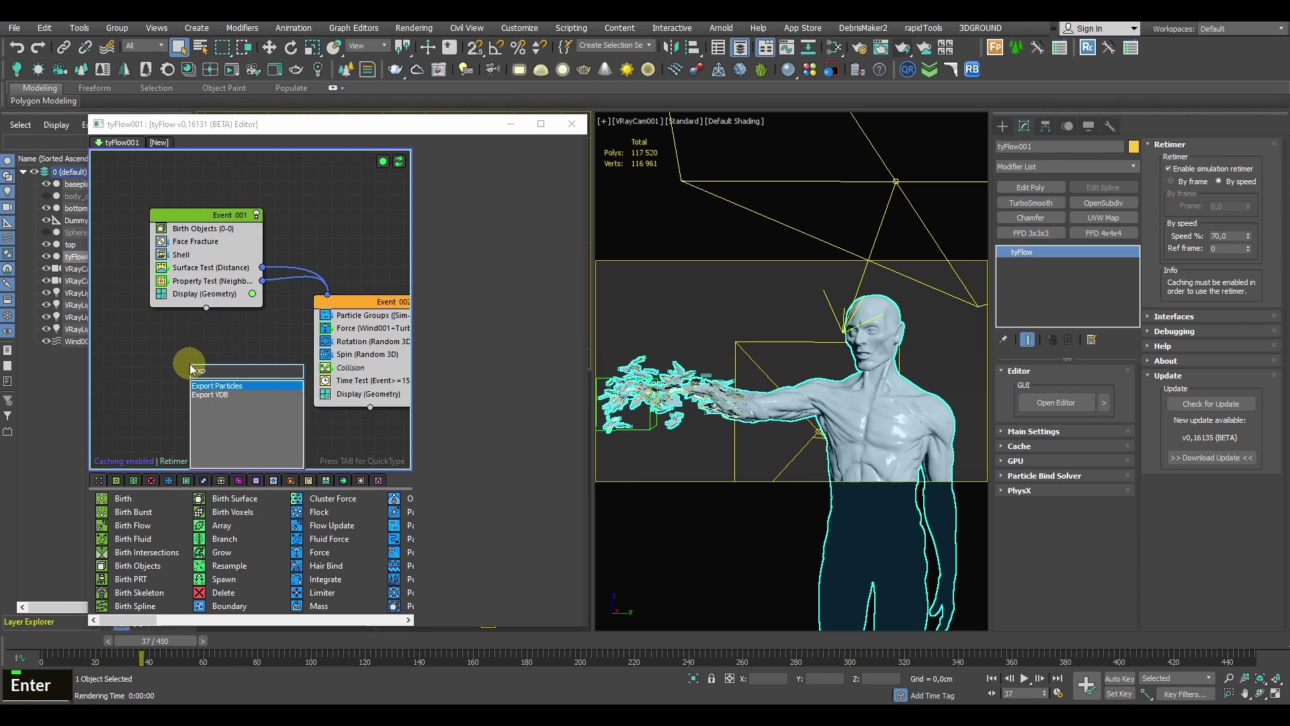
key(Return)
drag(196, 364, 171, 367)
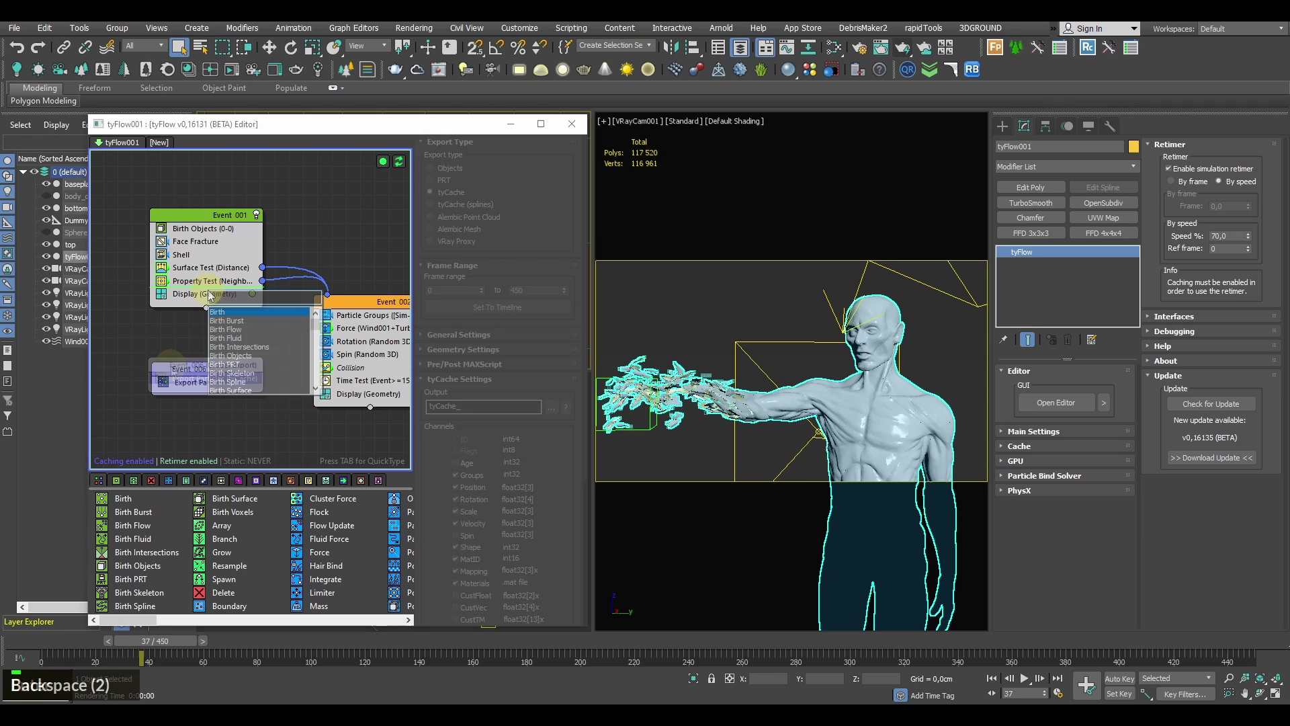
Step: Add a Mesh operator to Event_001 before its Display and copy it into the other particle events
text(mesh)
key(Return)
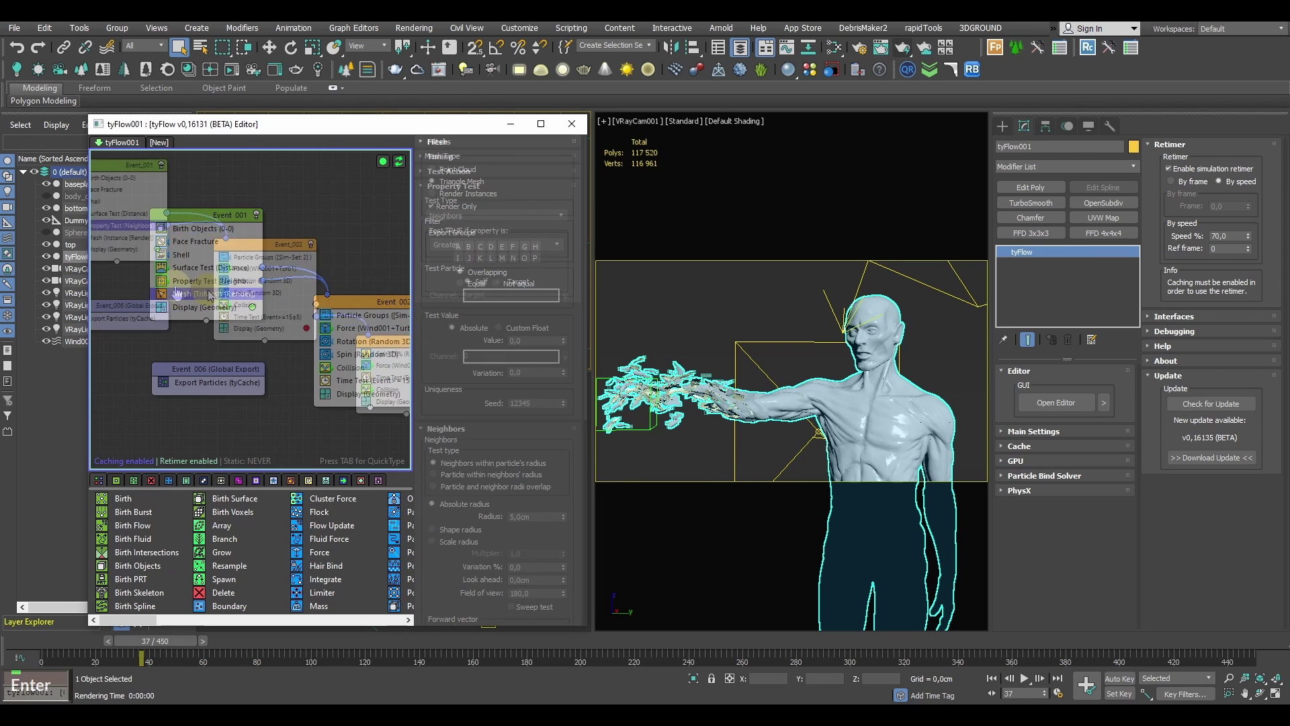
shift+drag(380, 361, 343, 441)
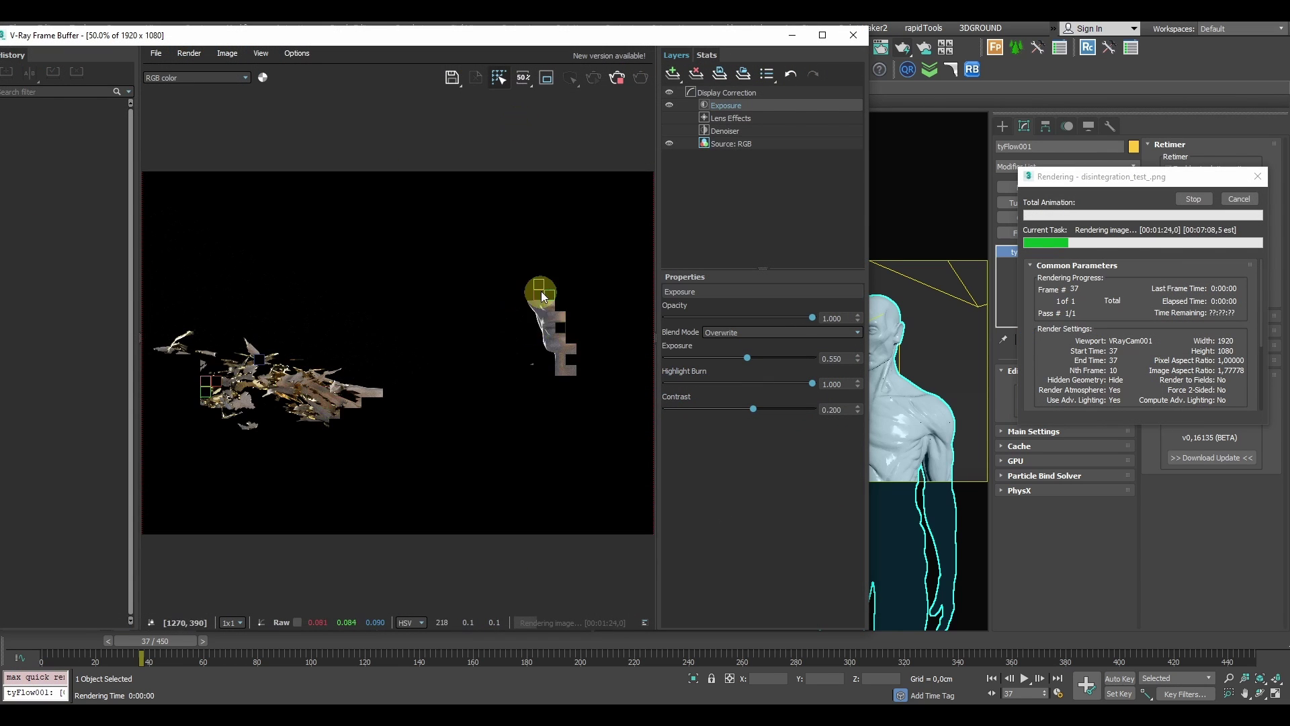